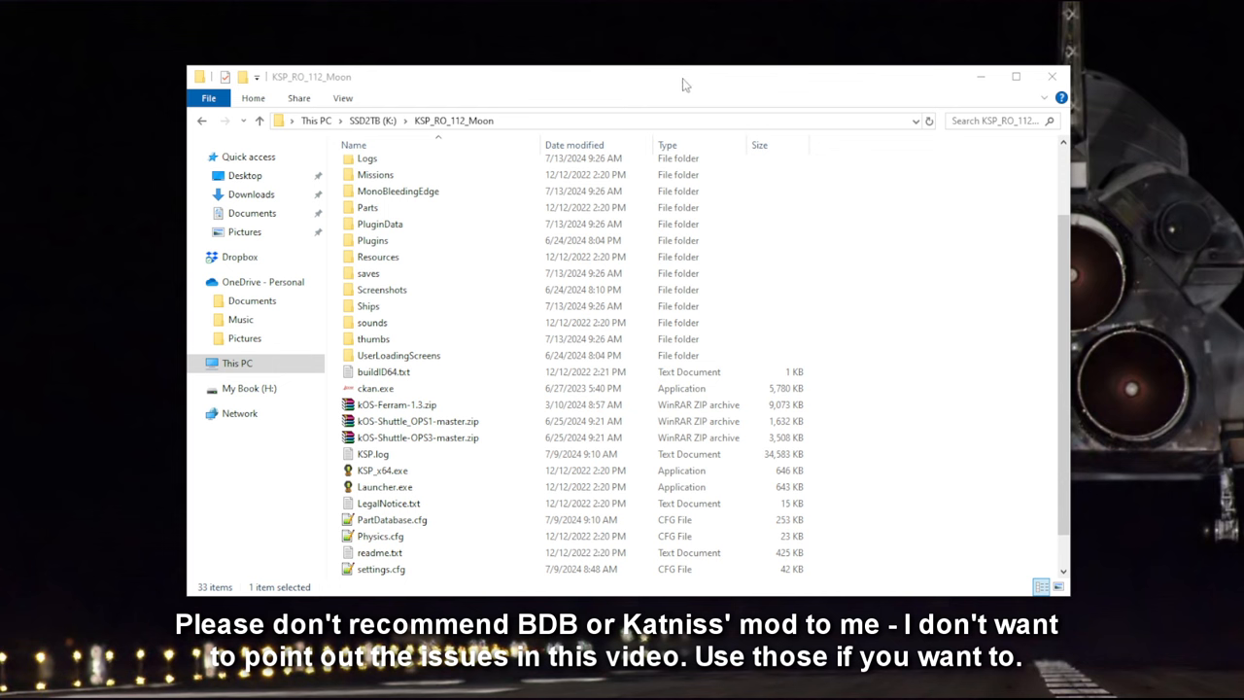
pyautogui.scroll(3, 680, 292)
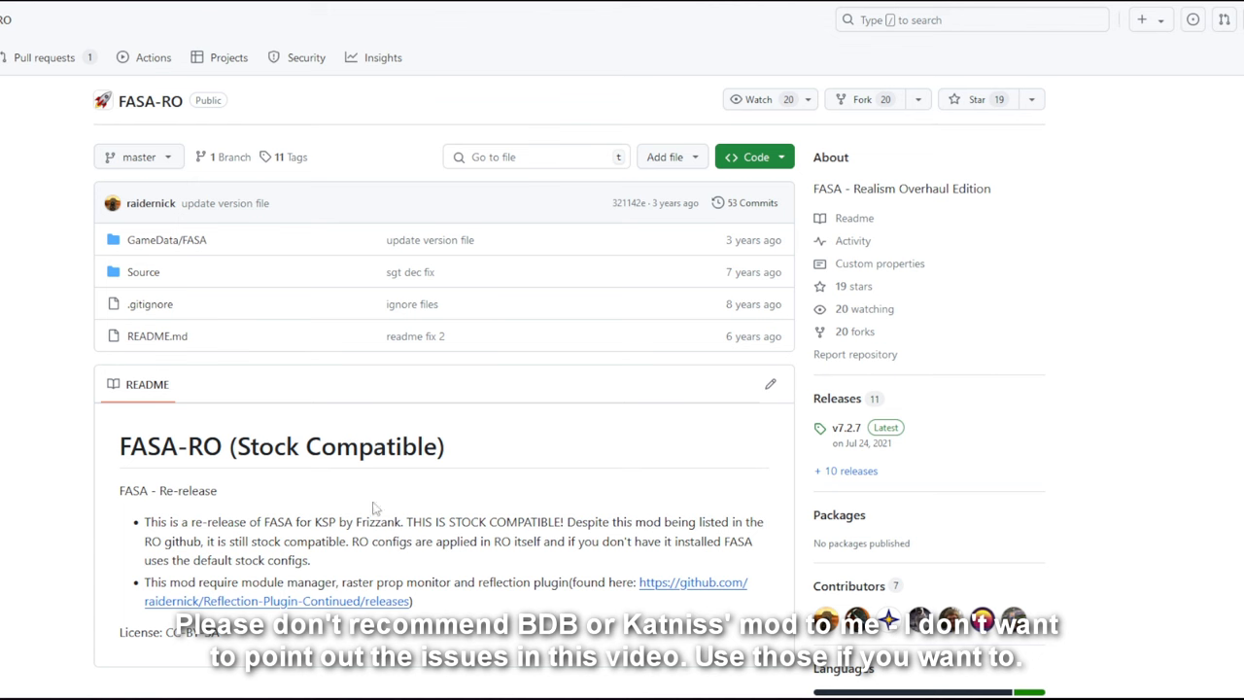
# Step: View the FASA v7.2.7 GitHub release, then return to the KSP_RO_112_Moon game folder
pyautogui.moveTo(282, 446)
pyautogui.click(846, 427)
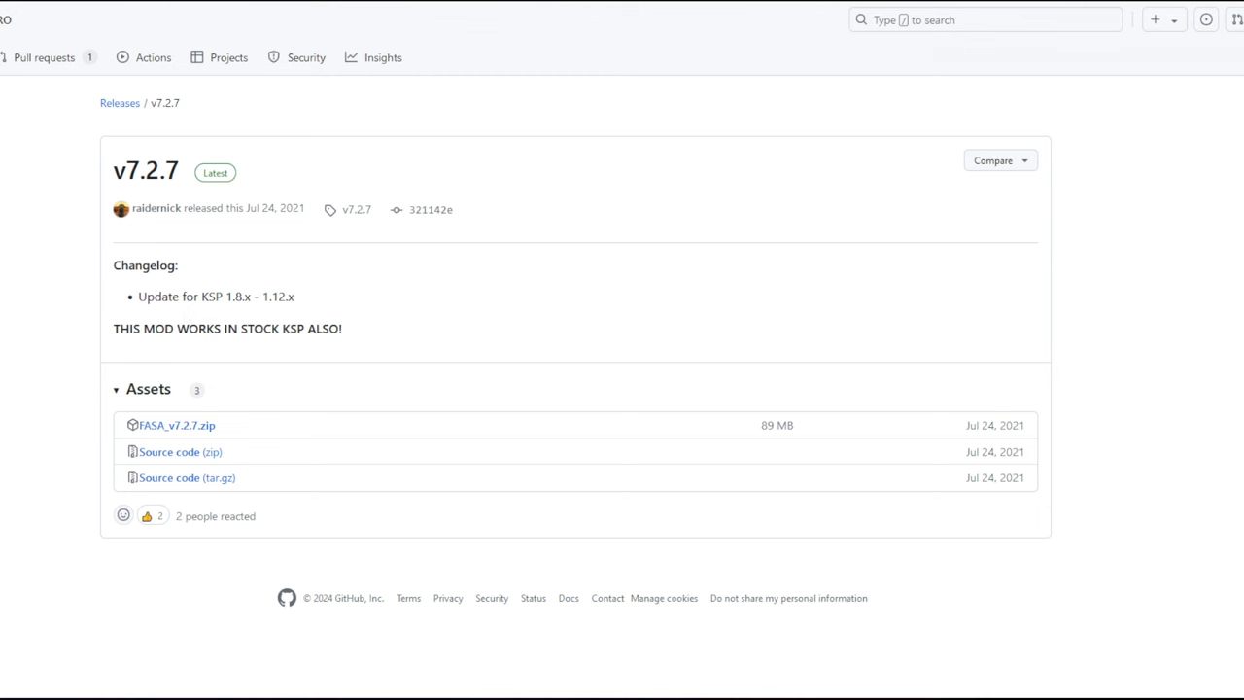
pyautogui.click(432, 612)
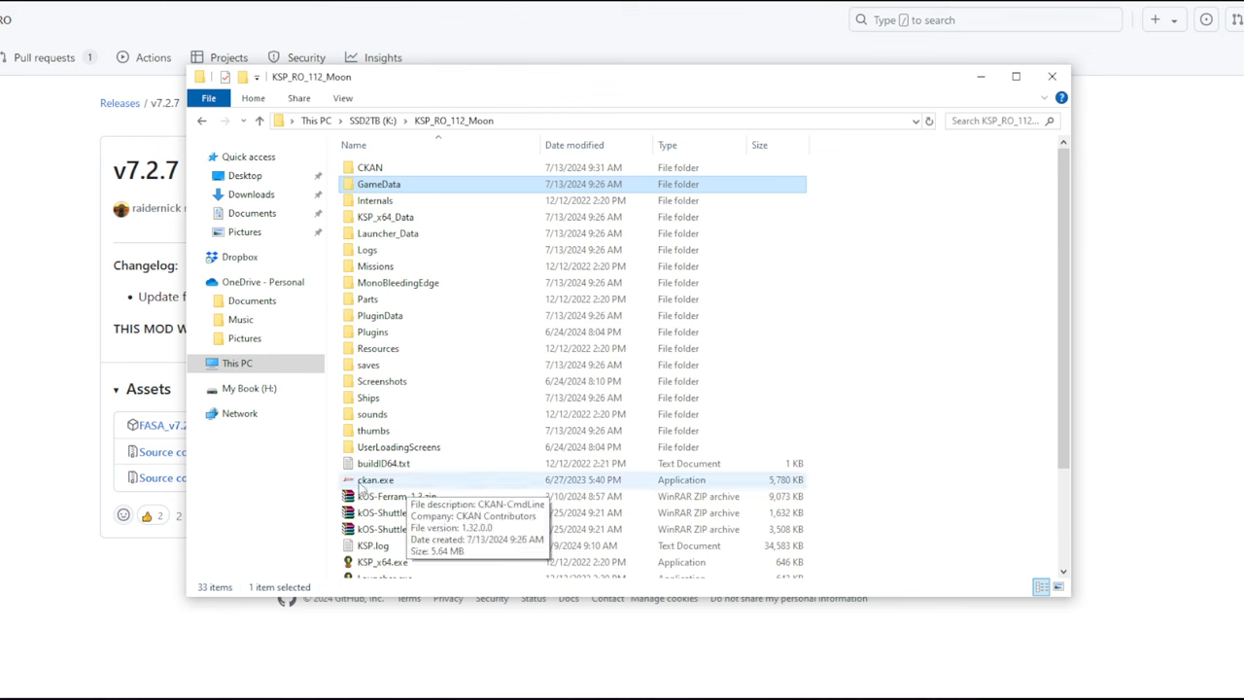
# Step: Launch CKAN from ckan.exe and mark FASA for installation
pyautogui.click(375, 480)
pyautogui.doubleClick(375, 480)
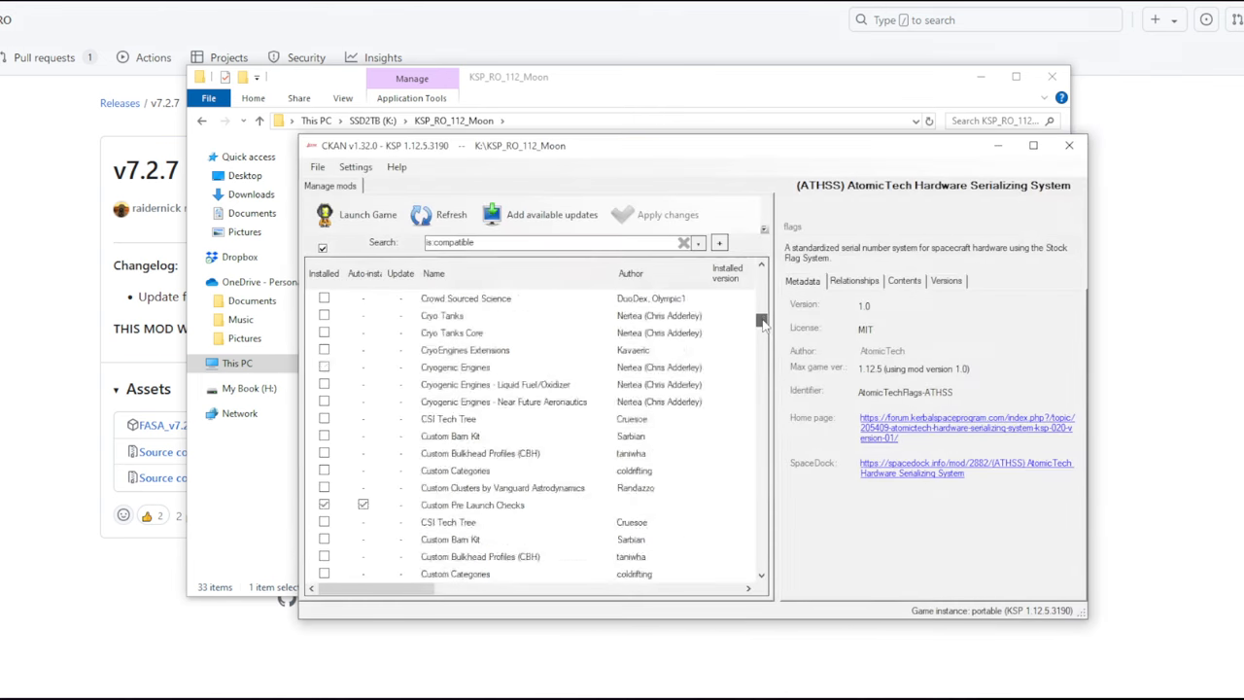
pyautogui.moveTo(763, 291); pyautogui.dragTo(763, 338)
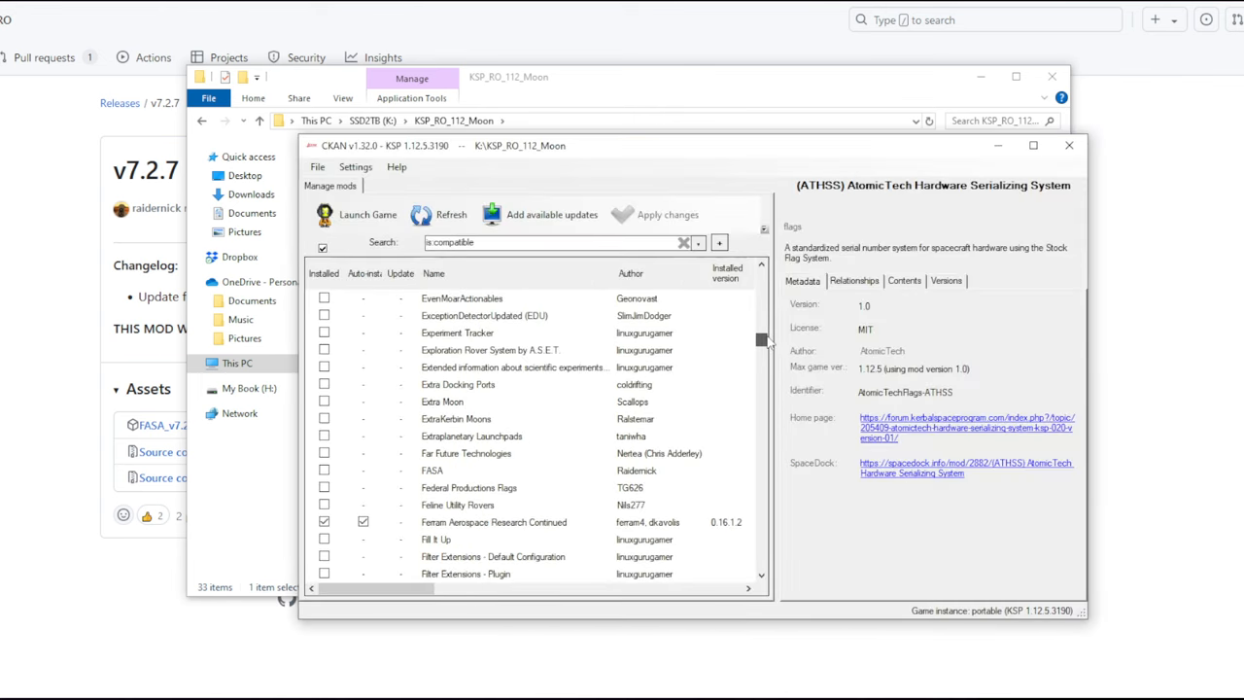
pyautogui.click(431, 473)
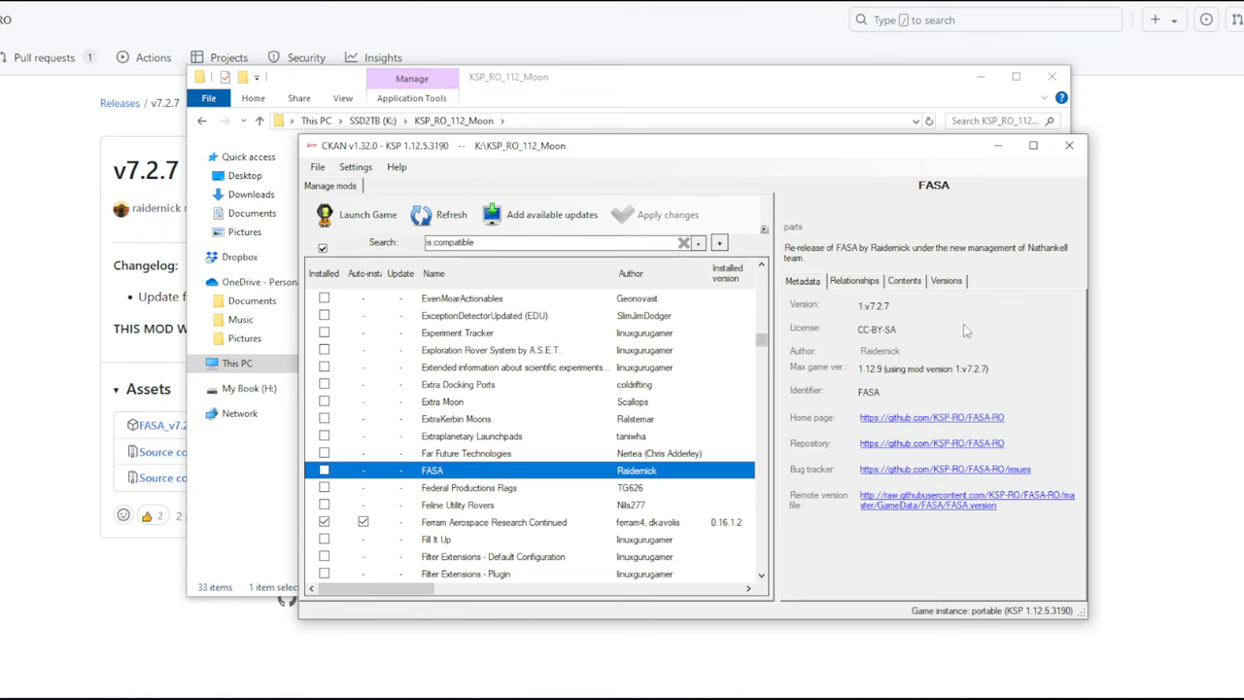
pyautogui.click(324, 470)
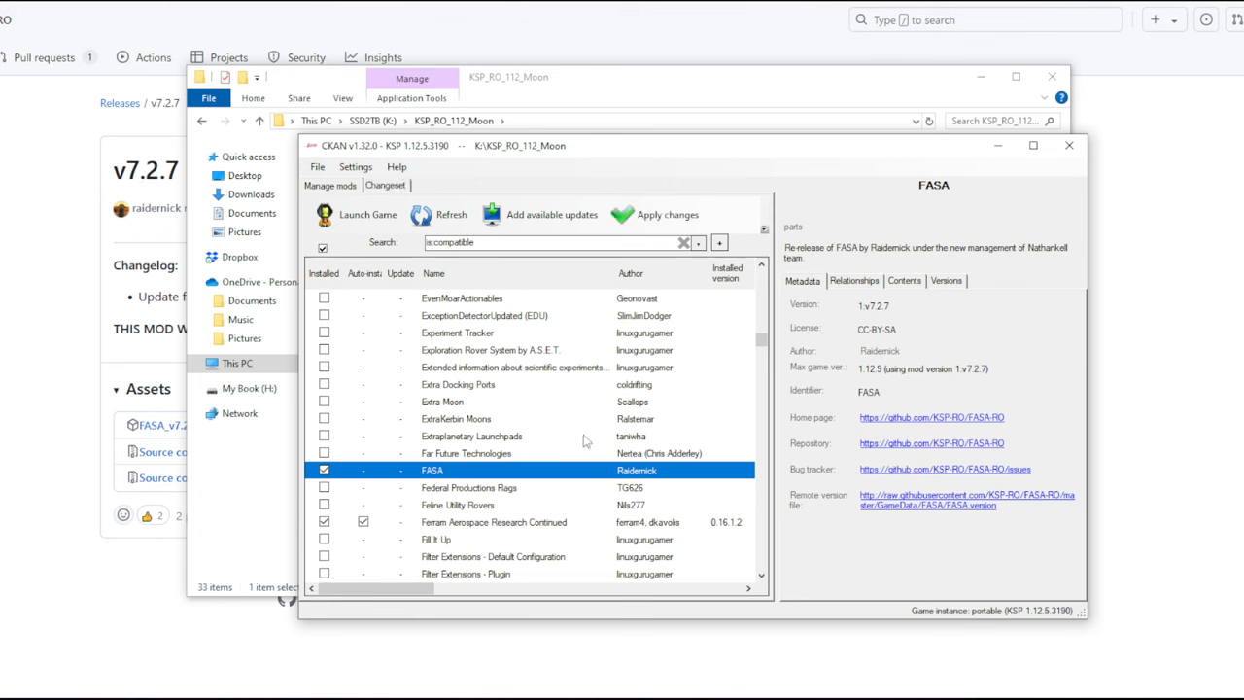
pyautogui.scroll(-3, 506, 490)
pyautogui.scroll(-3, 506, 490)
pyautogui.scroll(-5, 507, 490)
pyautogui.scroll(-5, 506, 490)
pyautogui.scroll(-5, 506, 490)
pyautogui.scroll(-5, 506, 490)
pyautogui.scroll(-4, 506, 490)
pyautogui.scroll(-4, 507, 490)
pyautogui.scroll(-4, 506, 490)
pyautogui.scroll(-4, 506, 490)
pyautogui.scroll(-4, 506, 490)
pyautogui.scroll(-4, 506, 489)
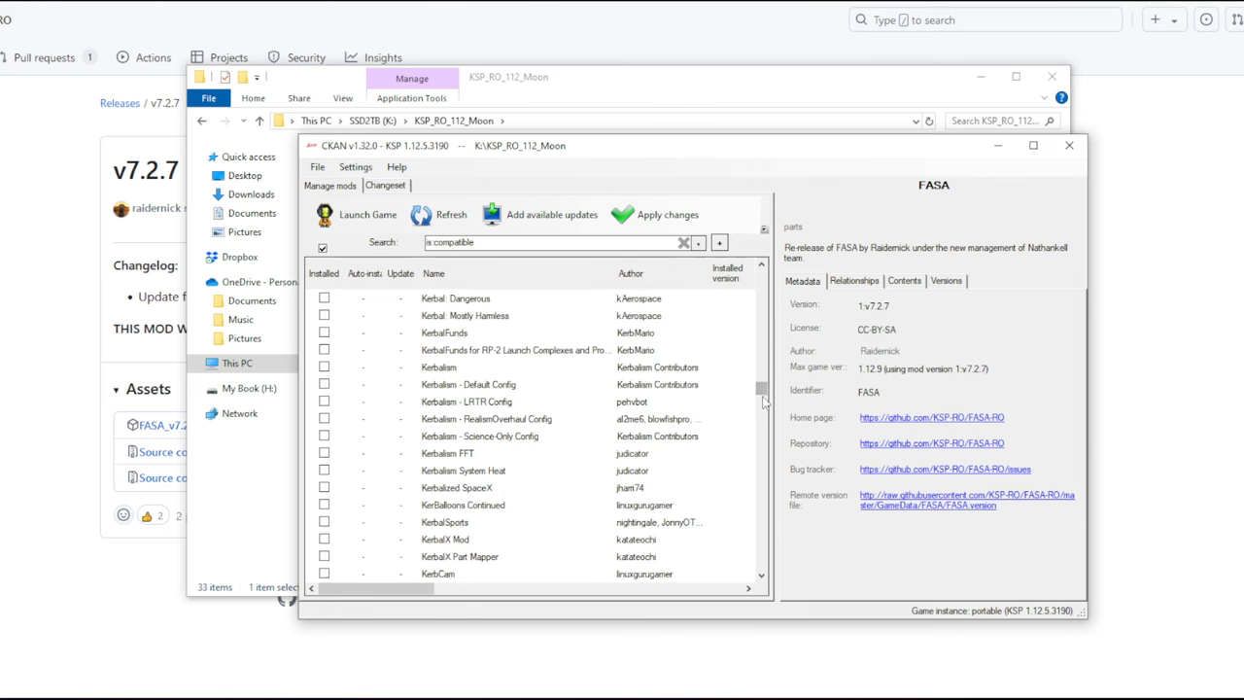
pyautogui.moveTo(761, 388); pyautogui.dragTo(762, 484)
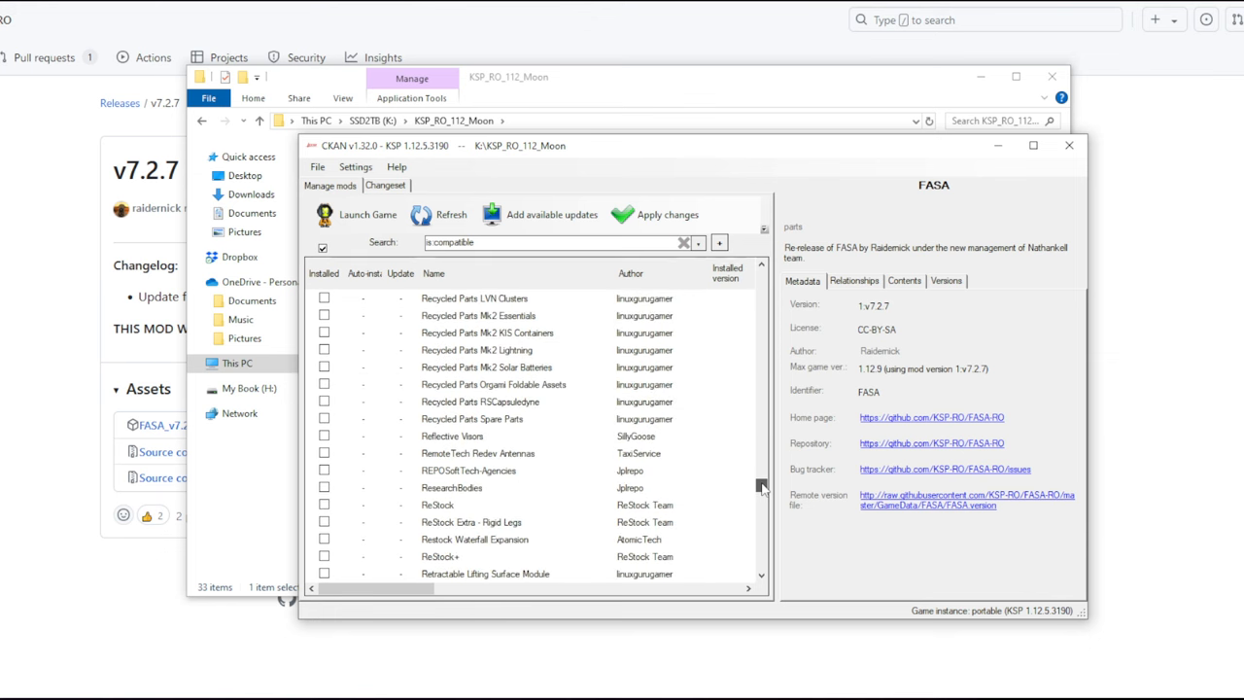
pyautogui.scroll(4, 529, 461)
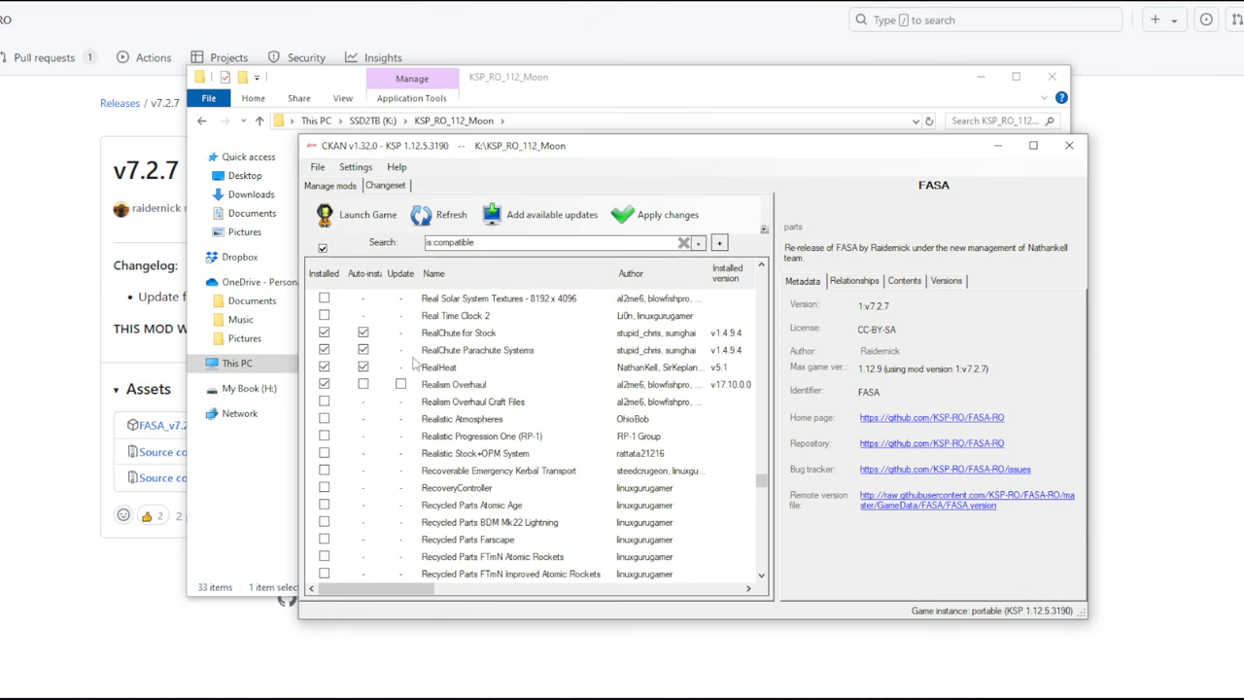
# Step: Mark Realism Overhaul Craft Files for installation and review the pending changeset
pyautogui.click(437, 403)
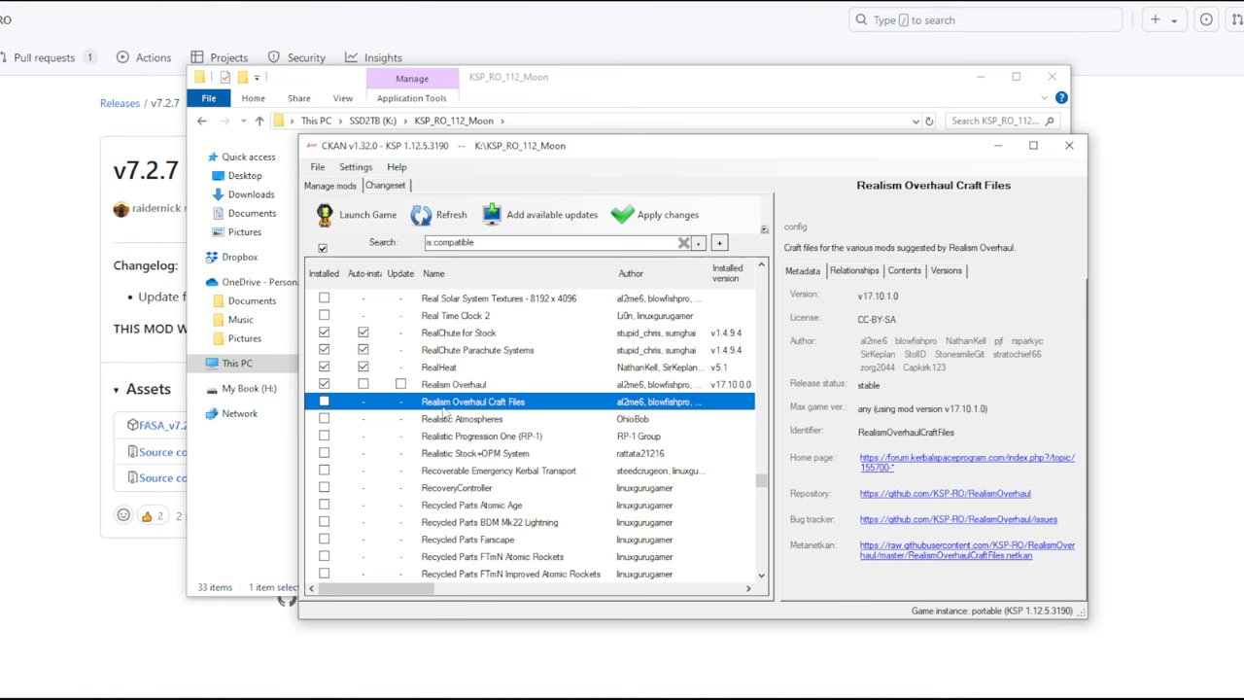
pyautogui.click(323, 401)
pyautogui.click(404, 186)
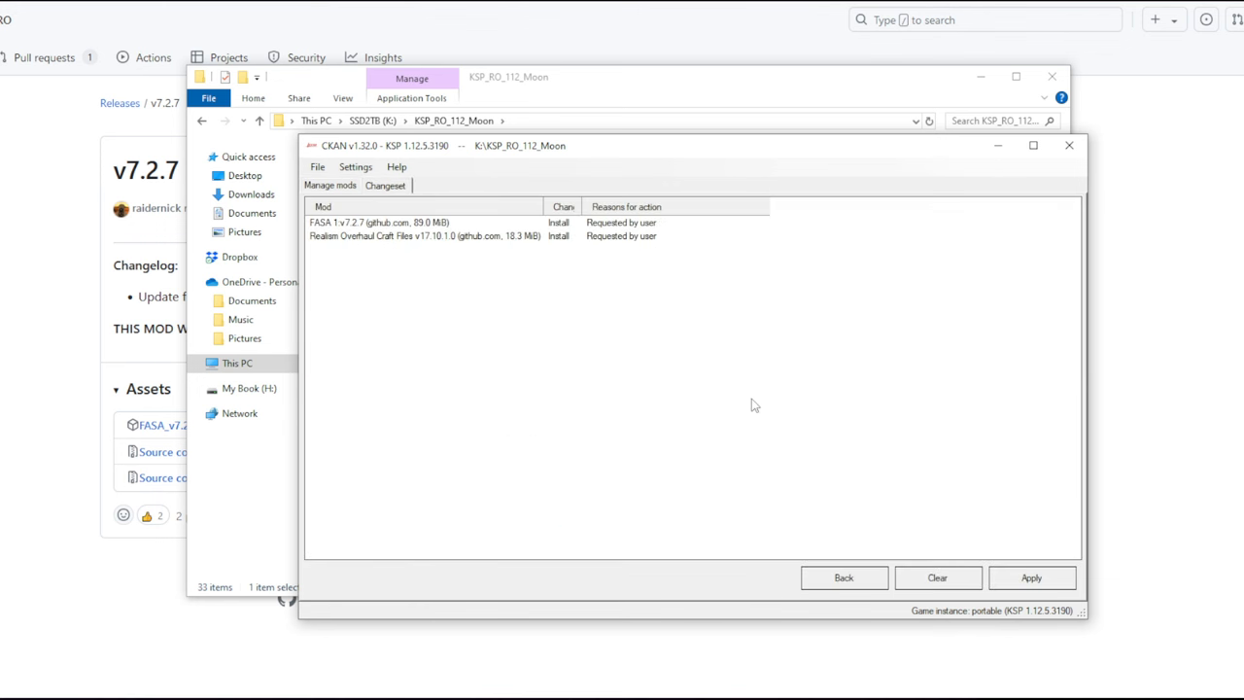
# Step: Apply the FASA and RO Craft Files installs keeping RasterPropMonitor, then close CKAN
pyautogui.click(1030, 577)
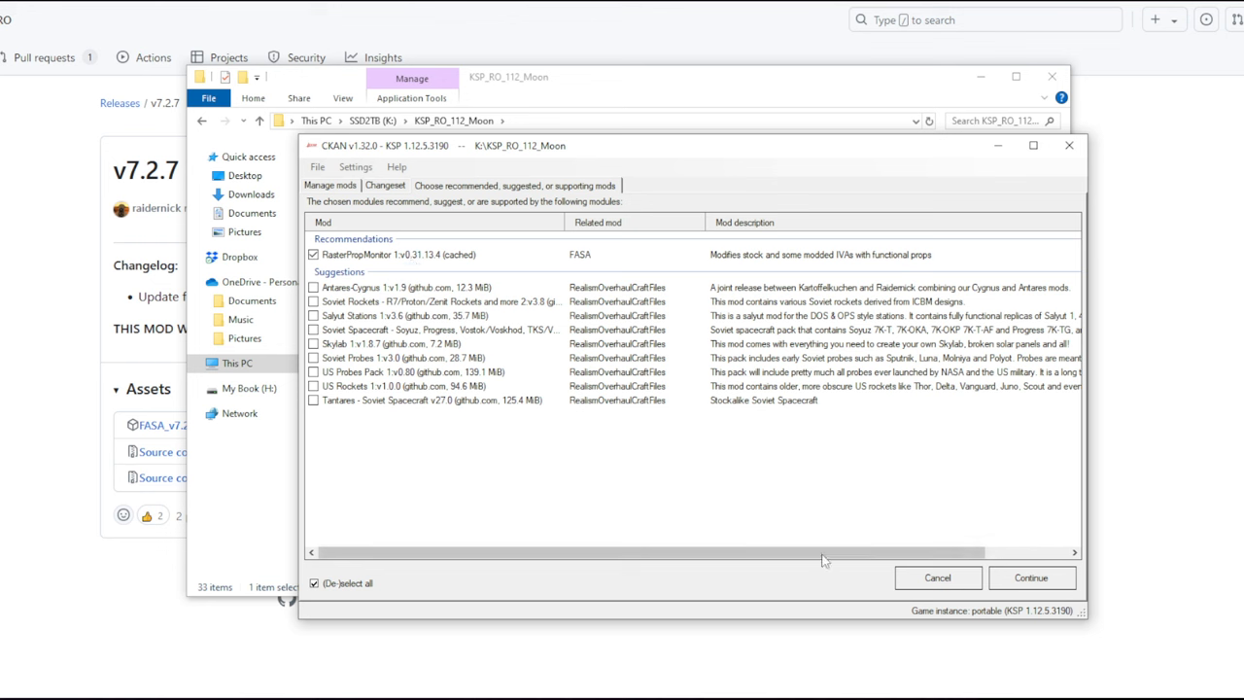
pyautogui.click(1042, 581)
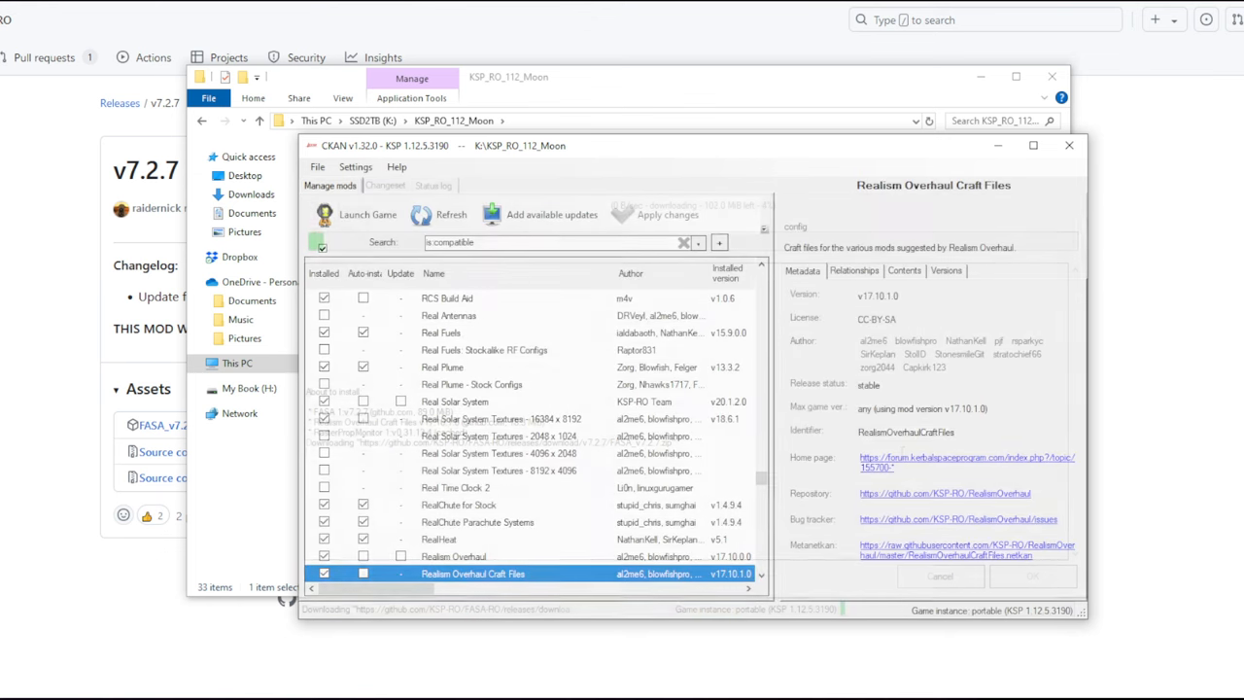
pyautogui.click(1068, 148)
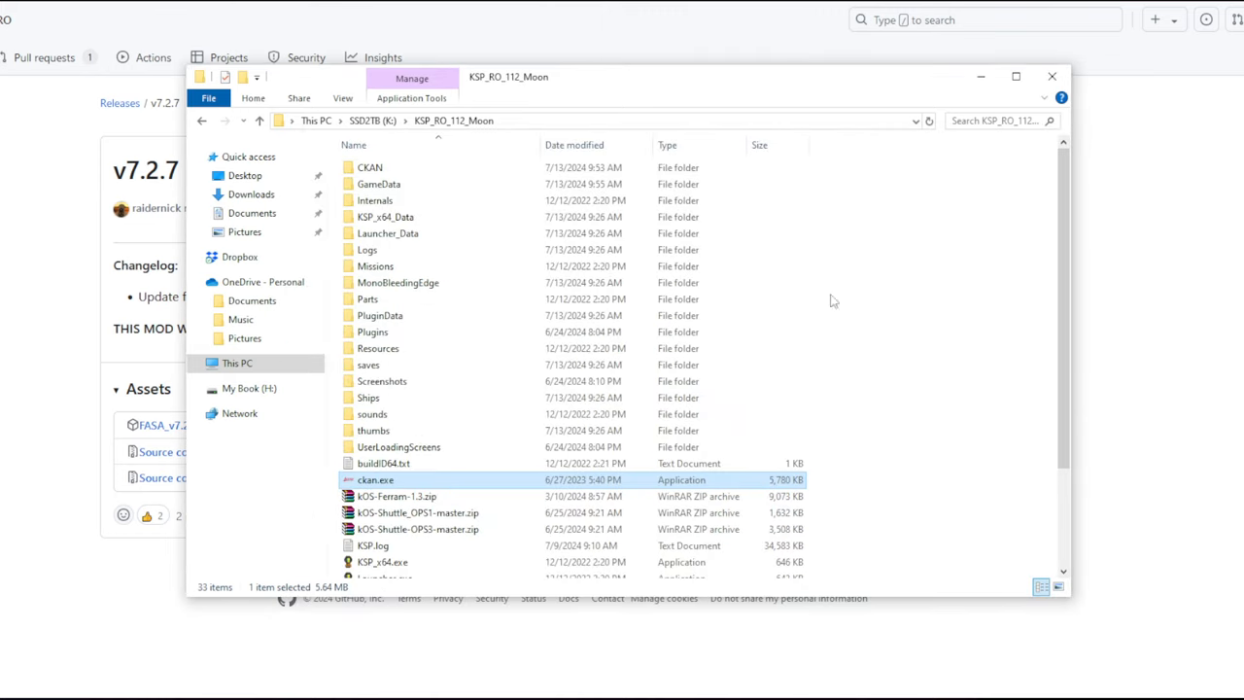
pyautogui.click(884, 257)
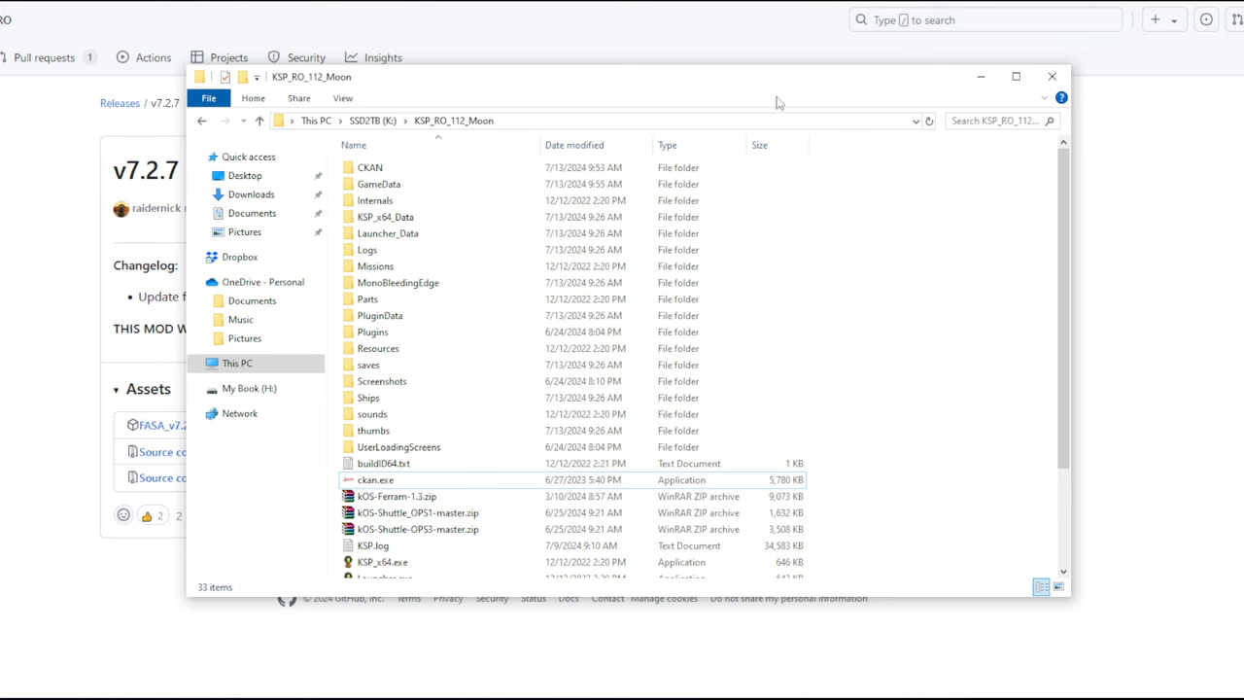
pyautogui.scroll(-4, 758, 301)
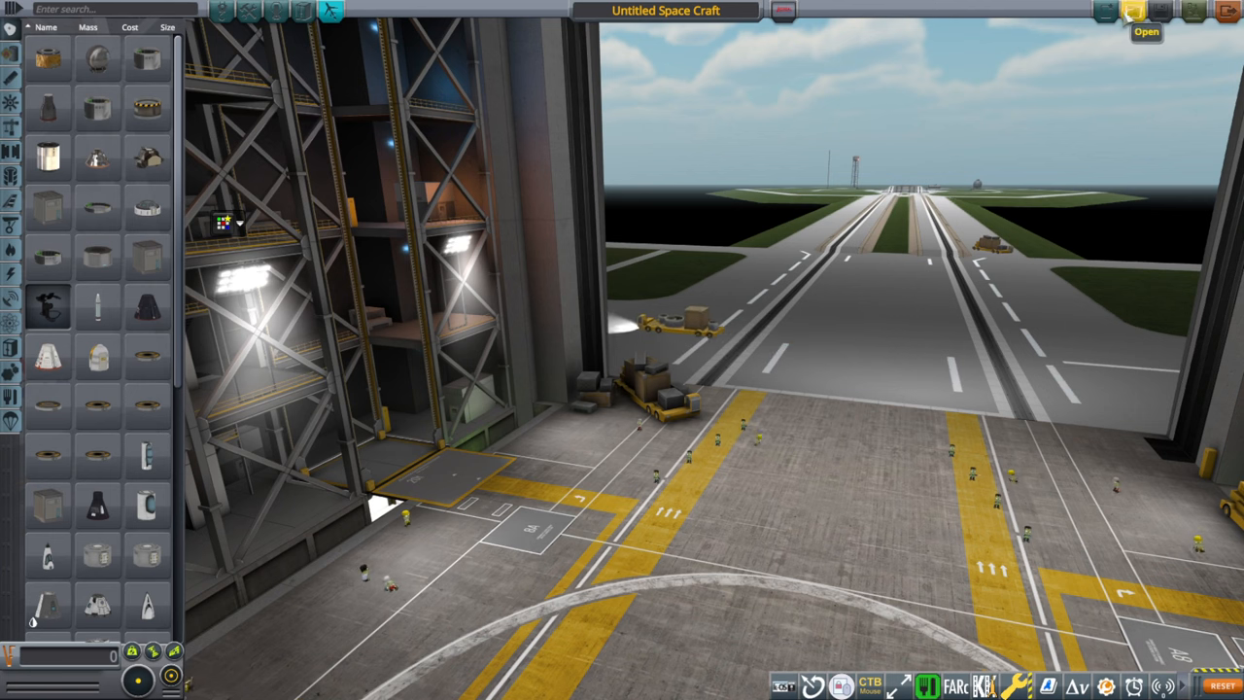
# Step: Load the RO FASA Saturn V Apollo Lunar craft from the Stock craft folder
pyautogui.click(1131, 11)
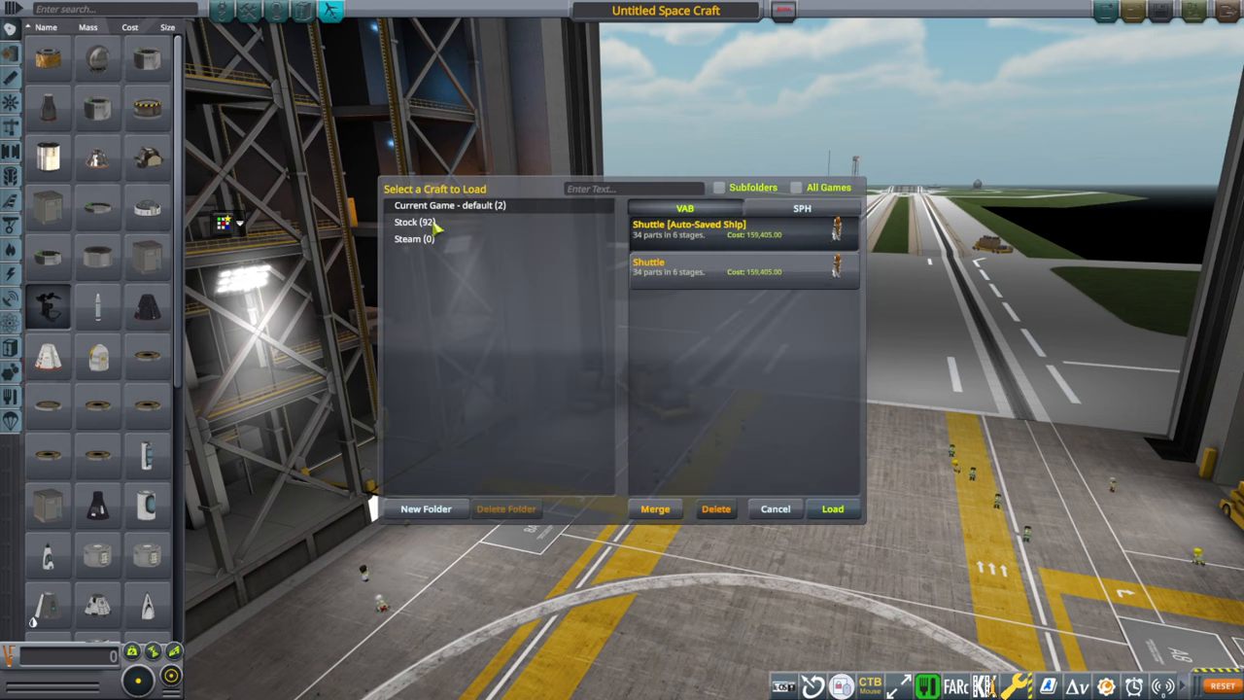
pyautogui.click(415, 221)
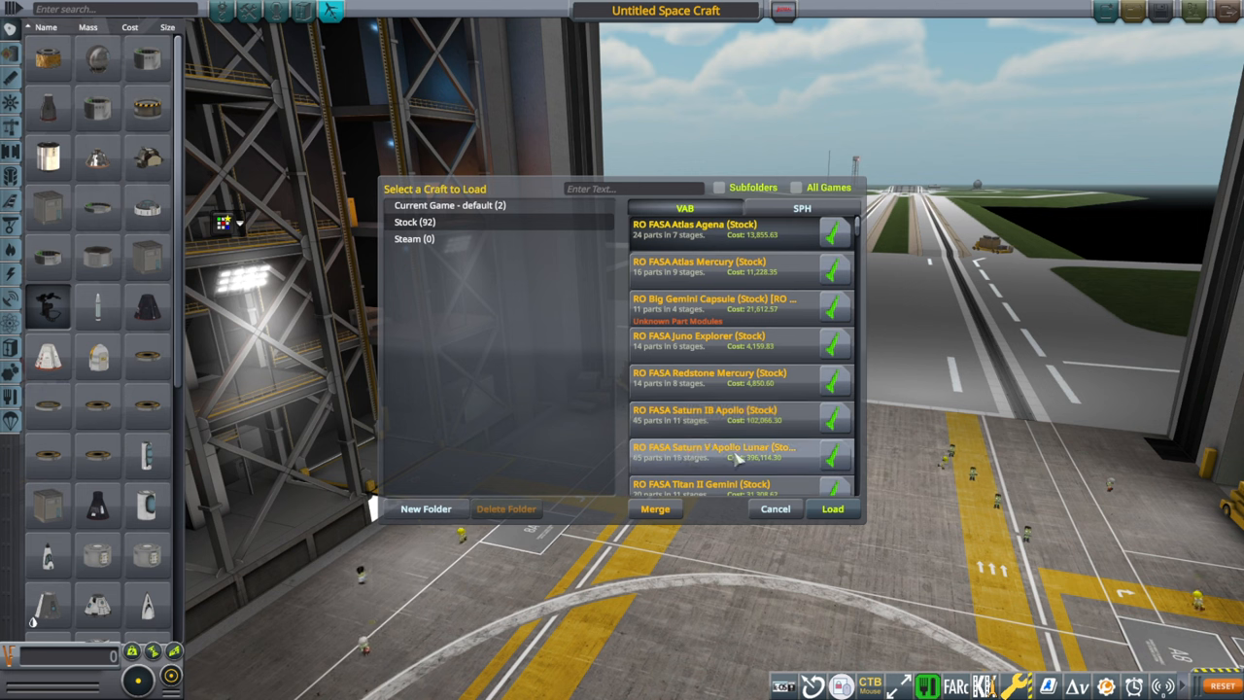
pyautogui.click(690, 452)
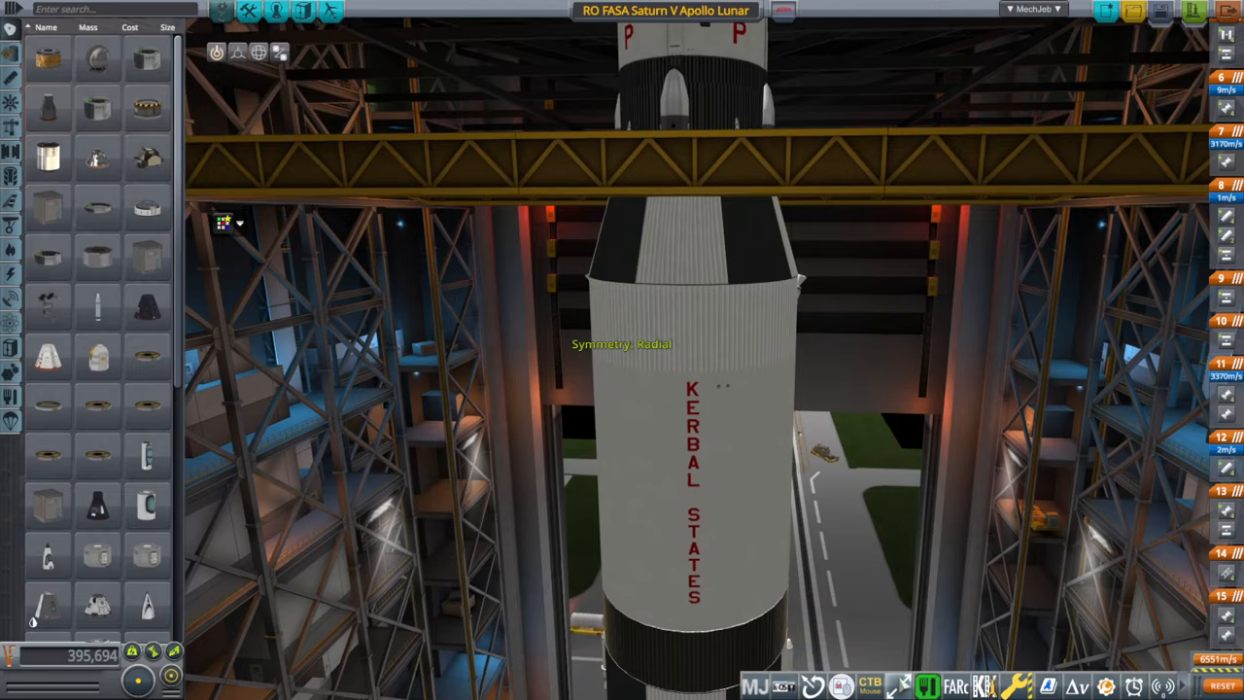
# Step: Hide the VAB scenery, zoom out and inspect the S-II stage's tank details
pyautogui.press('Insert')
pyautogui.scroll(5, 895, 366)
pyautogui.scroll(5, 893, 365)
pyautogui.scroll(5, 894, 366)
pyautogui.press('KP_Subtract')
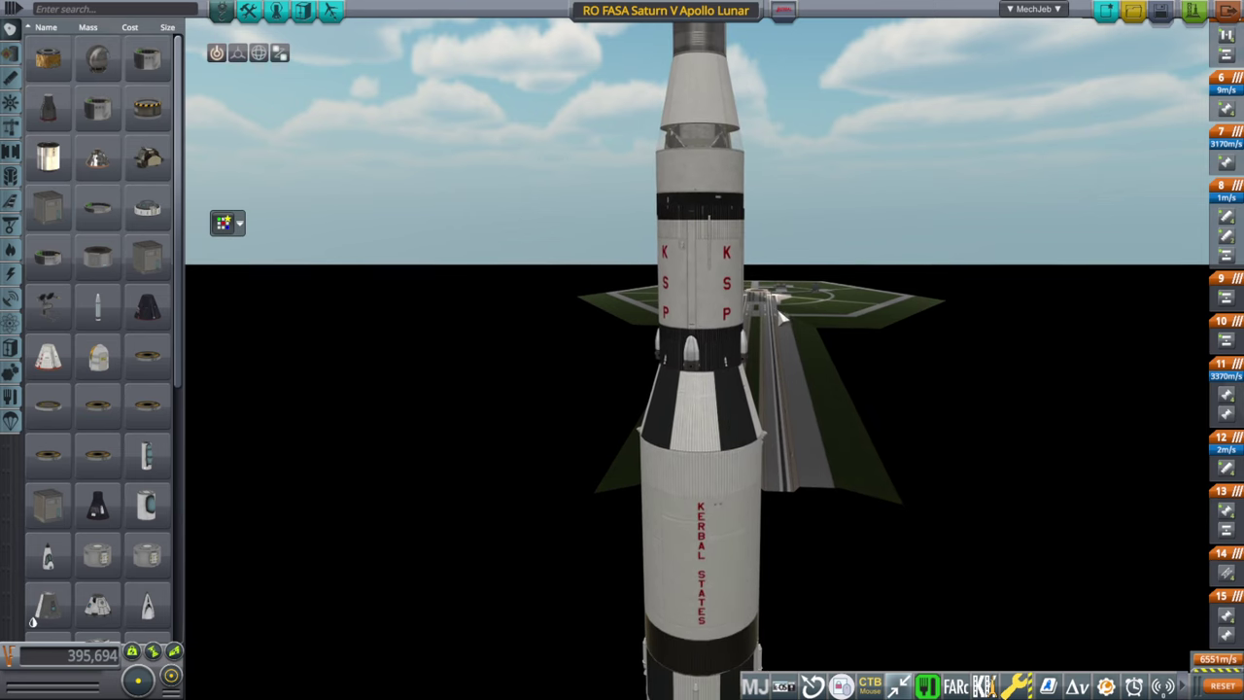
pyautogui.rightClick(695, 564)
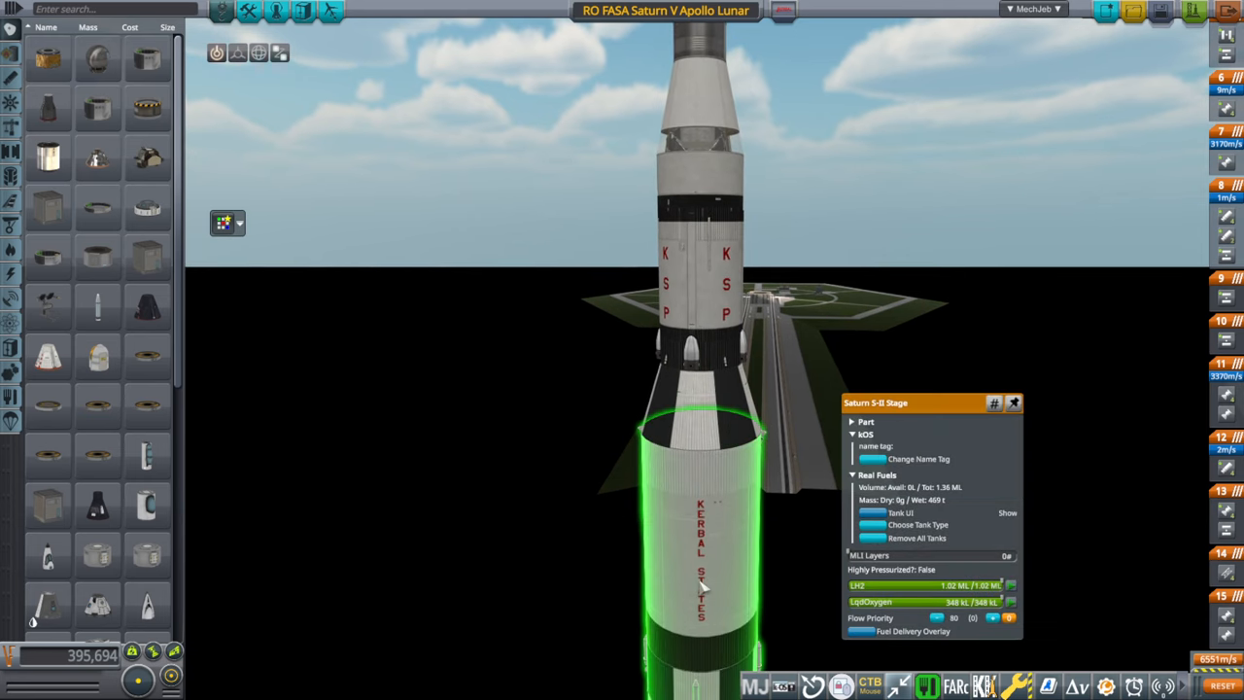
pyautogui.scroll(-5, 695, 571)
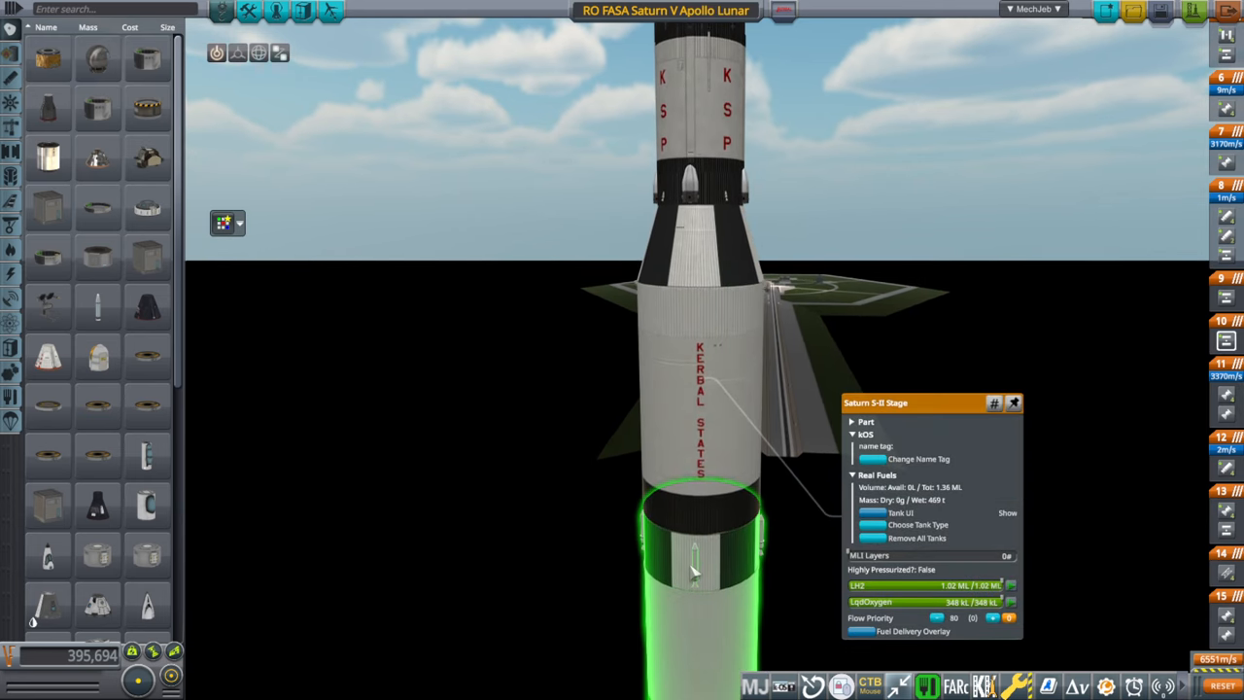
pyautogui.scroll(-5, 693, 566)
pyautogui.scroll(-3, 693, 565)
pyautogui.scroll(-3, 693, 566)
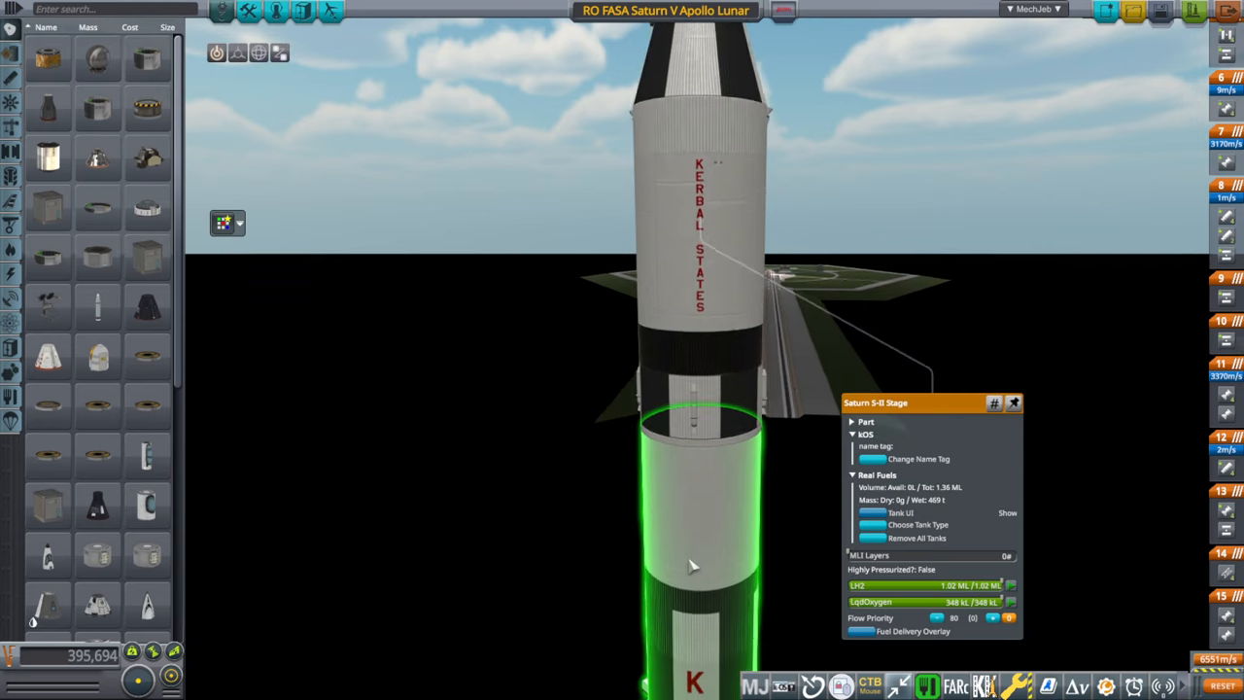
pyautogui.scroll(-3, 693, 566)
pyautogui.scroll(-3, 693, 566)
pyautogui.scroll(-5, 693, 565)
pyautogui.scroll(-5, 693, 565)
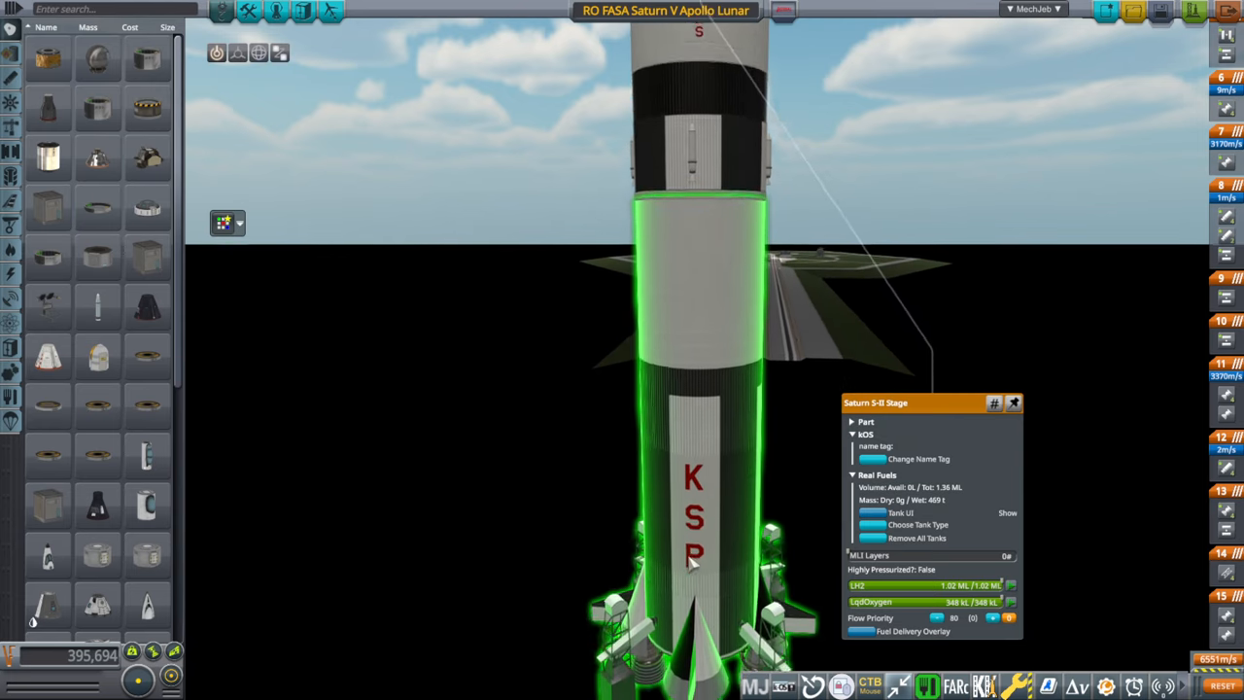
pyautogui.click(950, 306)
pyautogui.scroll(3, 951, 306)
pyautogui.scroll(2, 950, 306)
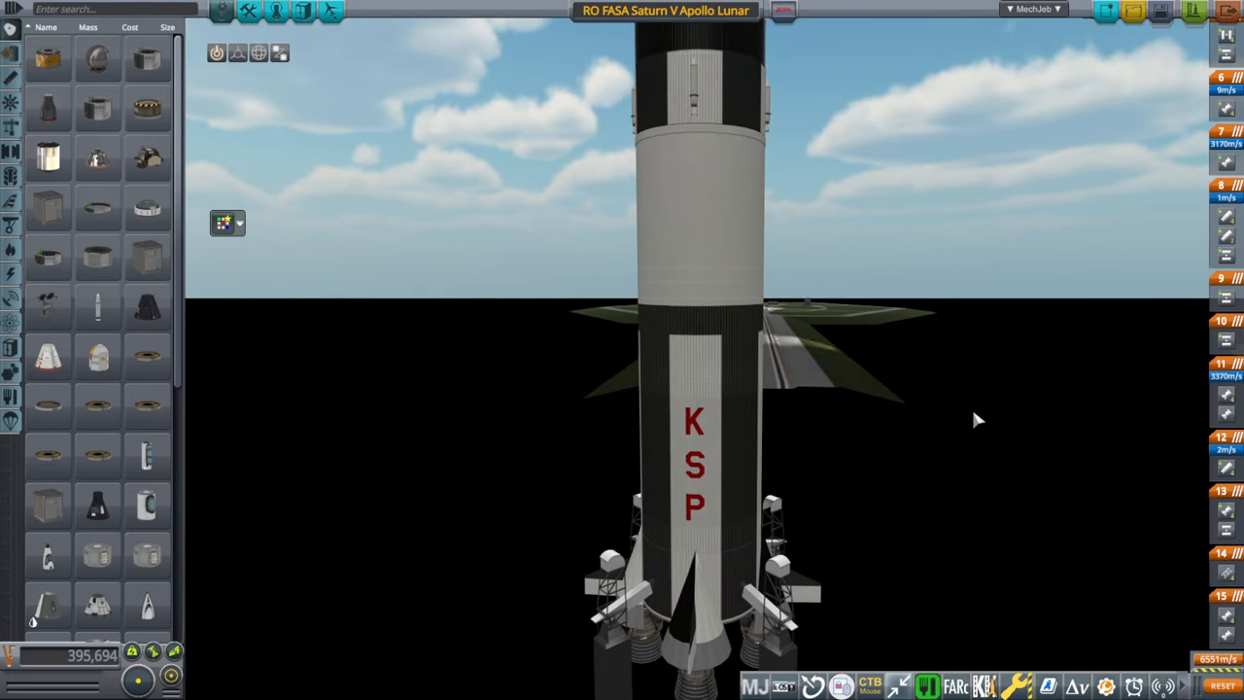
pyautogui.scroll(3, 924, 405)
pyautogui.scroll(3, 924, 406)
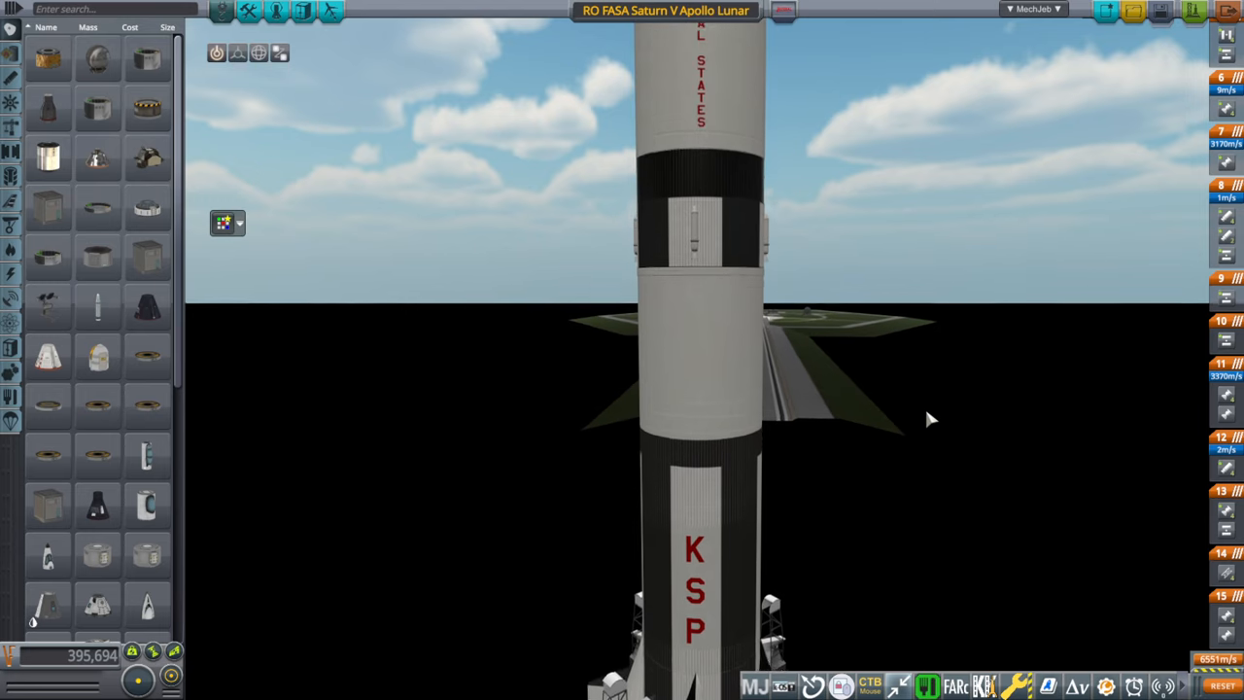
pyautogui.scroll(3, 924, 405)
pyautogui.scroll(2, 924, 405)
pyautogui.scroll(3, 924, 406)
pyautogui.scroll(3, 924, 405)
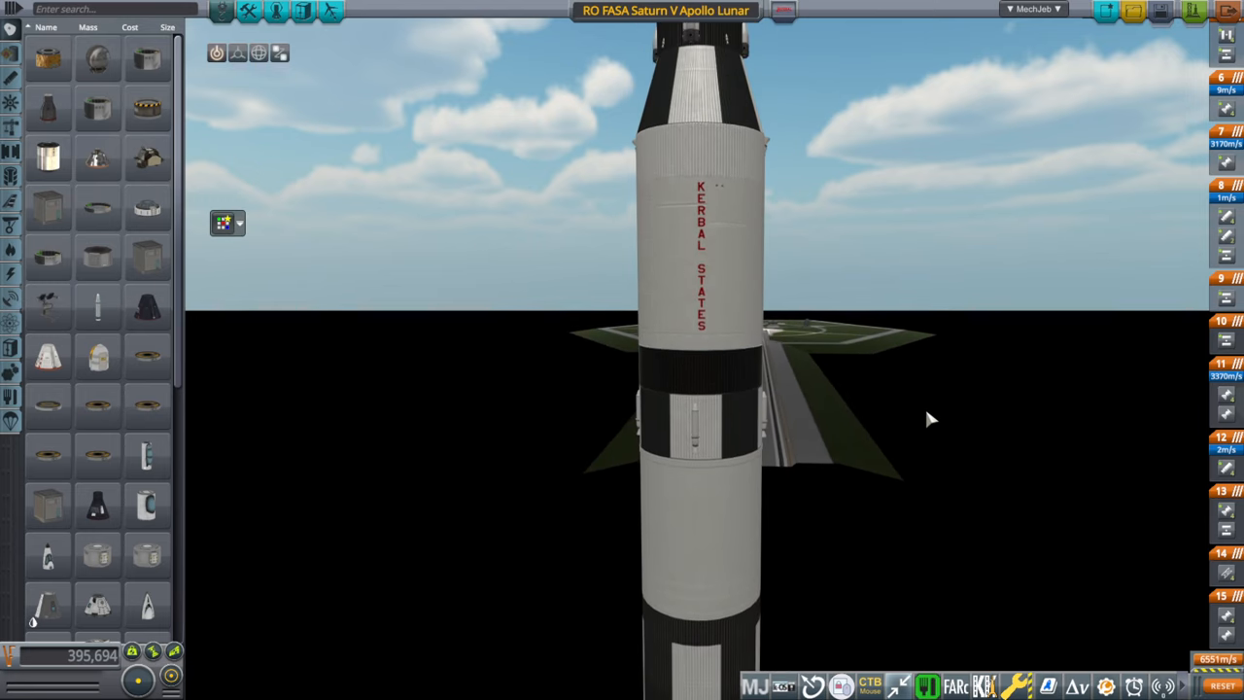
pyautogui.scroll(3, 924, 406)
pyautogui.scroll(2, 924, 405)
pyautogui.scroll(3, 923, 404)
pyautogui.scroll(3, 922, 404)
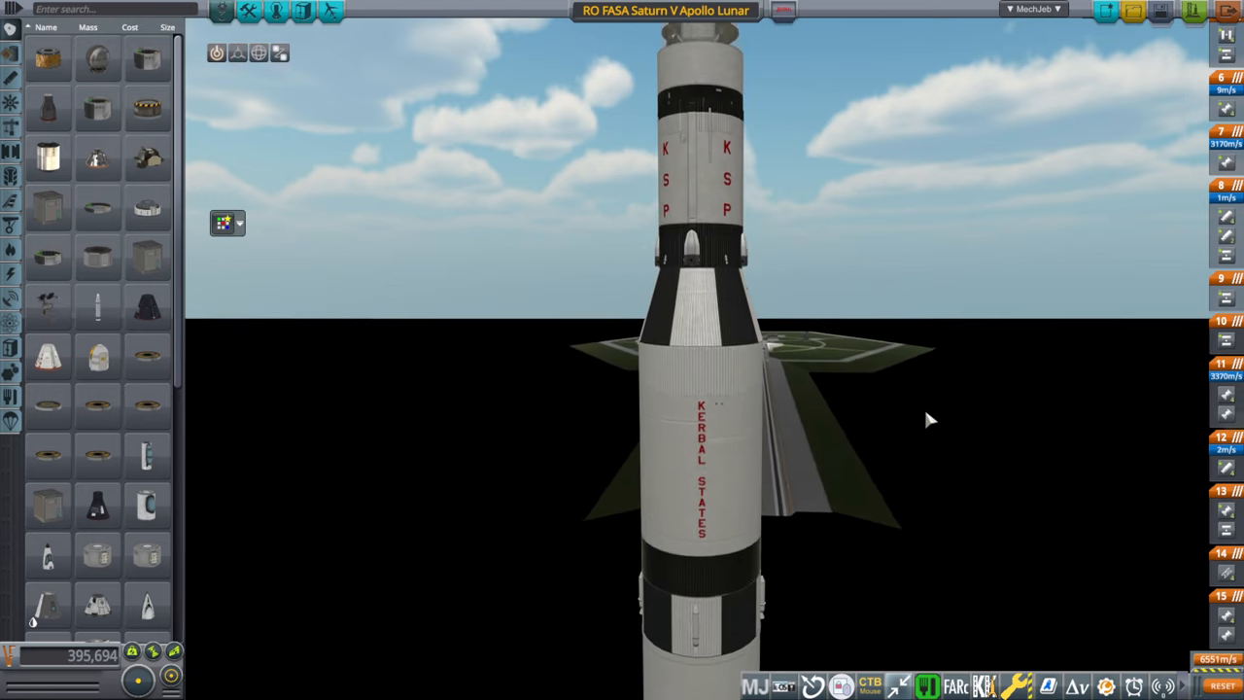
pyautogui.scroll(1, 923, 405)
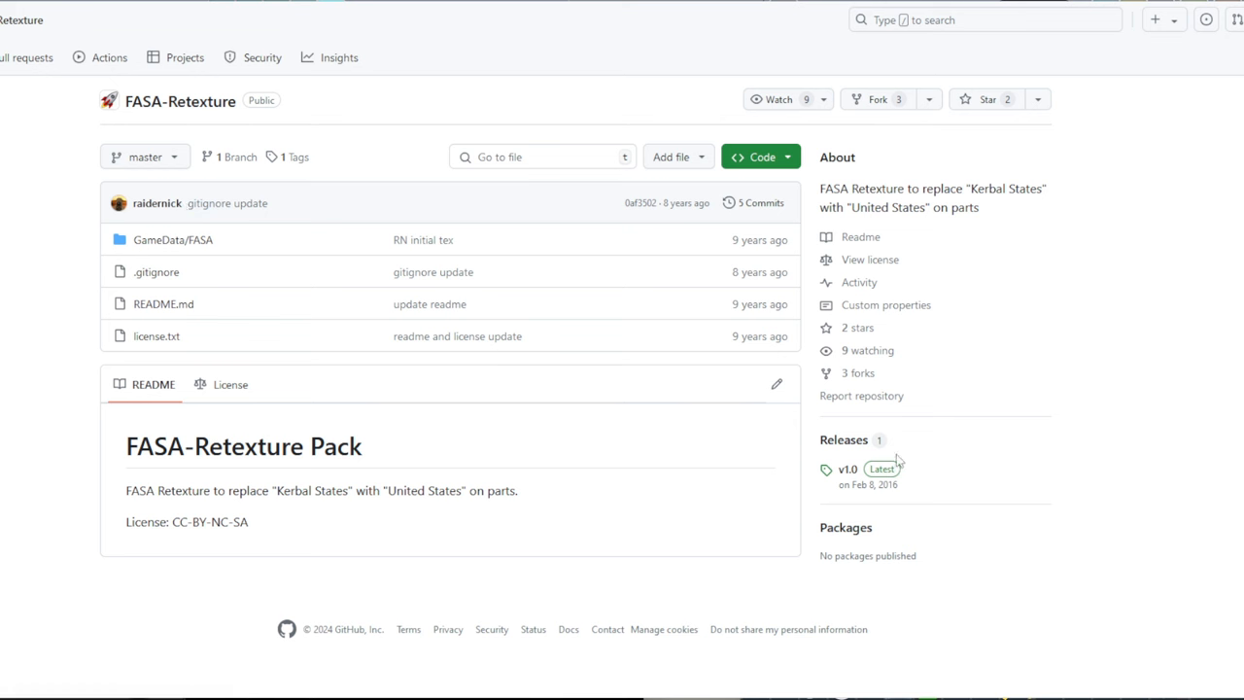
# Step: Open the FASA-Retexture v1.0 release page to download its zip archive
pyautogui.click(849, 469)
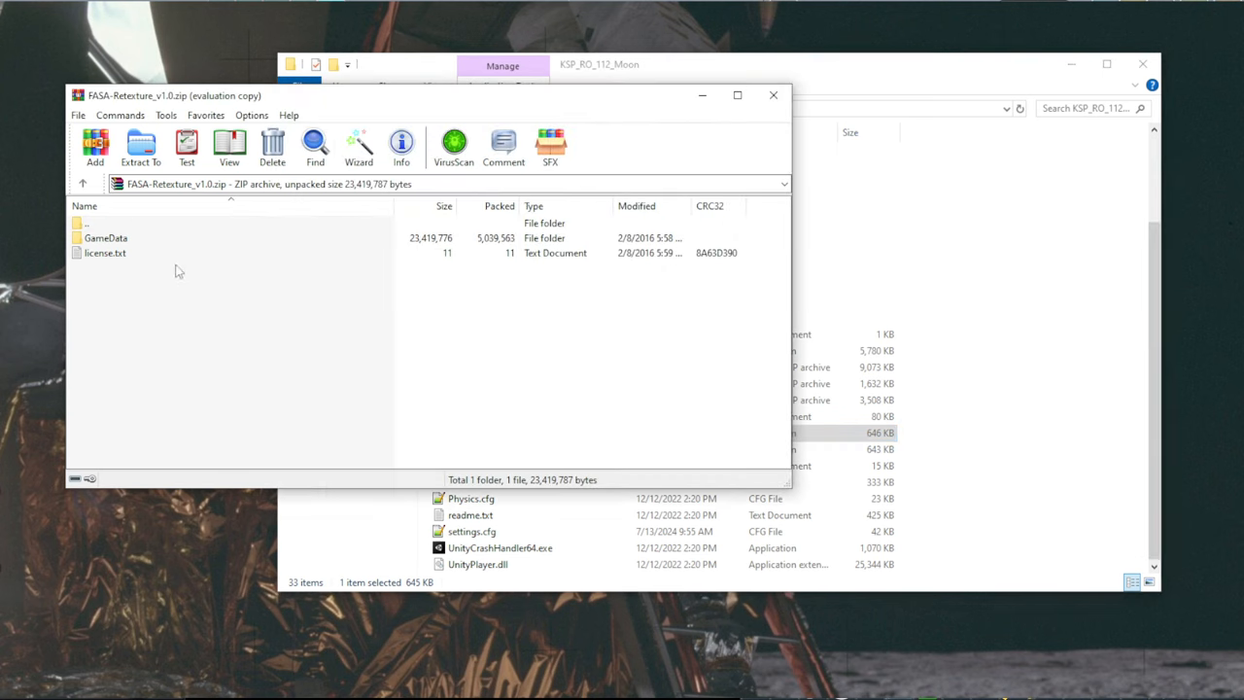
# Step: Drag the archive's GameData into the KSP install folder, keeping the archive's versions of conflicting files
pyautogui.click(127, 239)
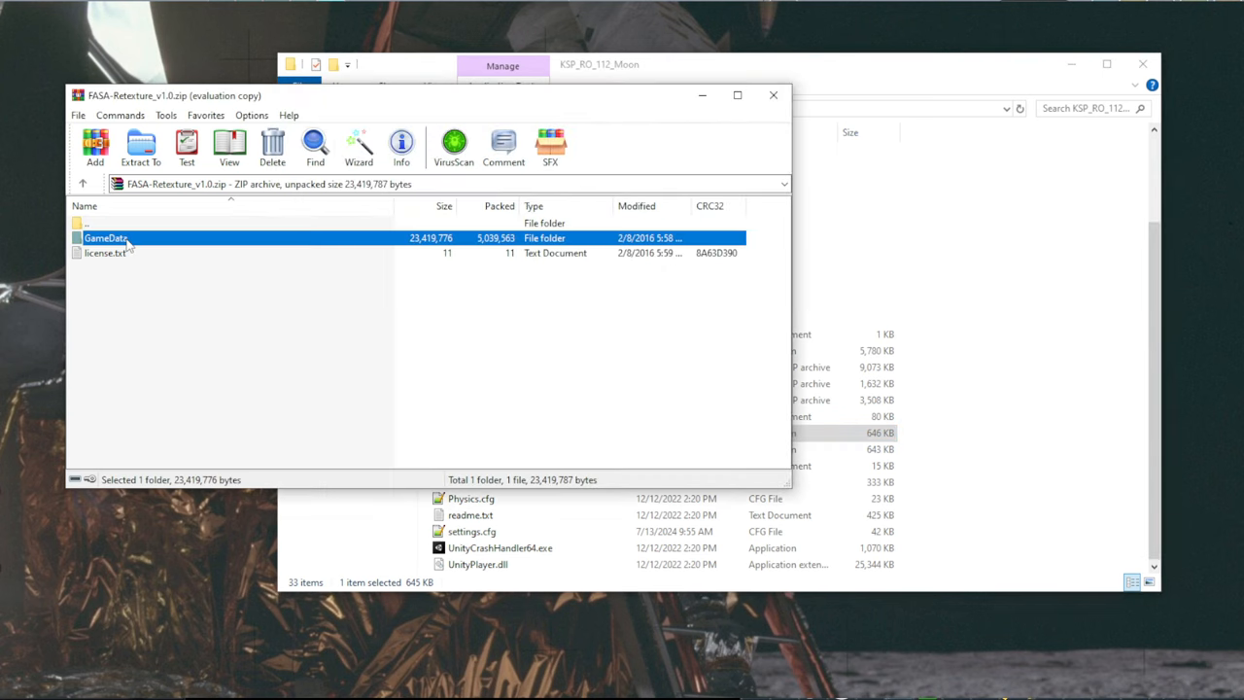
pyautogui.click(936, 83)
pyautogui.scroll(5, 567, 192)
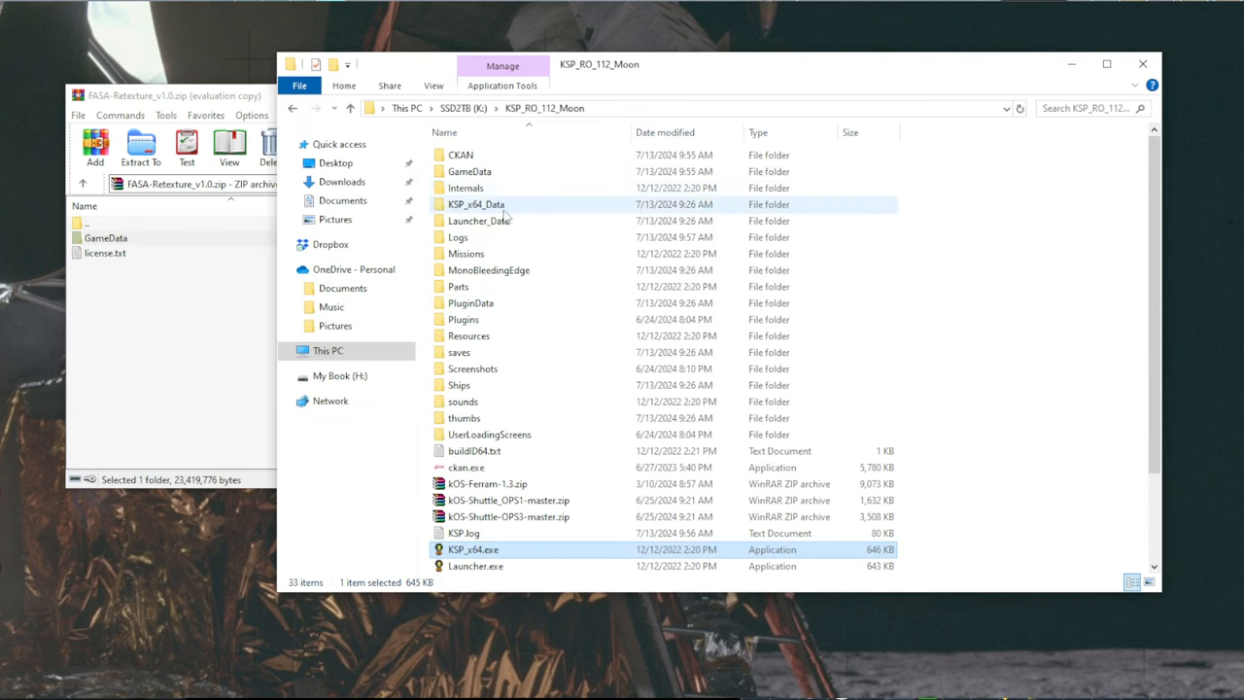
pyautogui.moveTo(104, 243); pyautogui.dragTo(1055, 284)
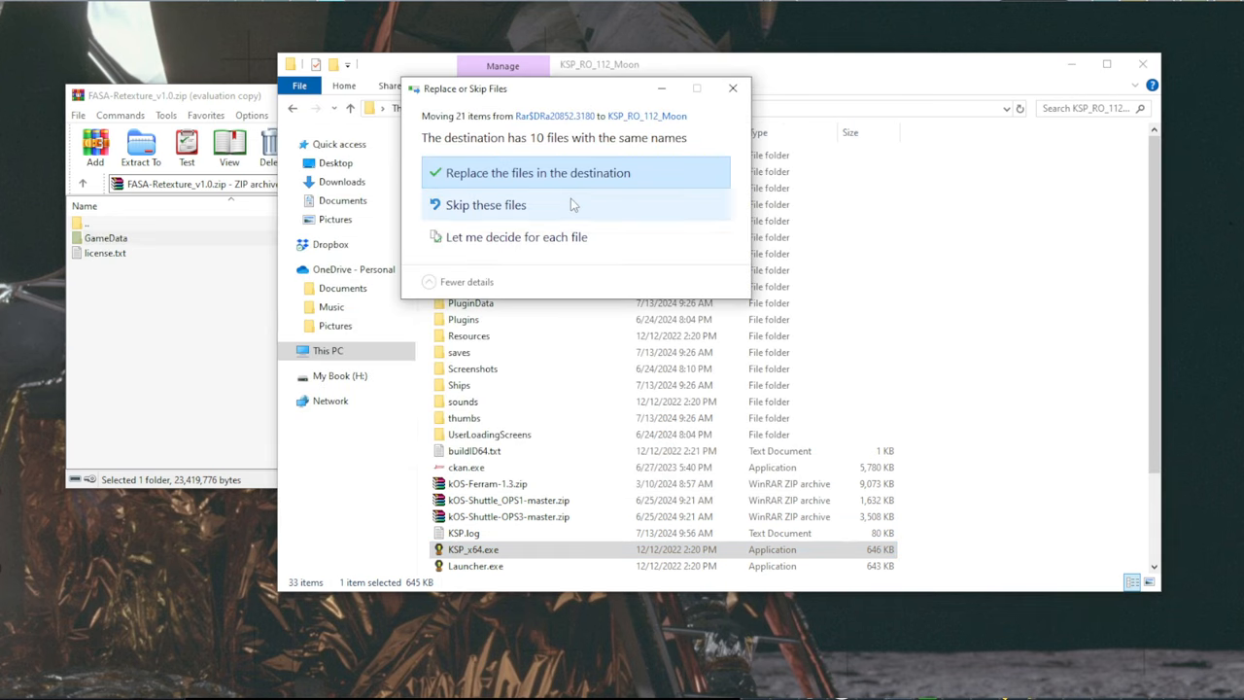
pyautogui.click(476, 240)
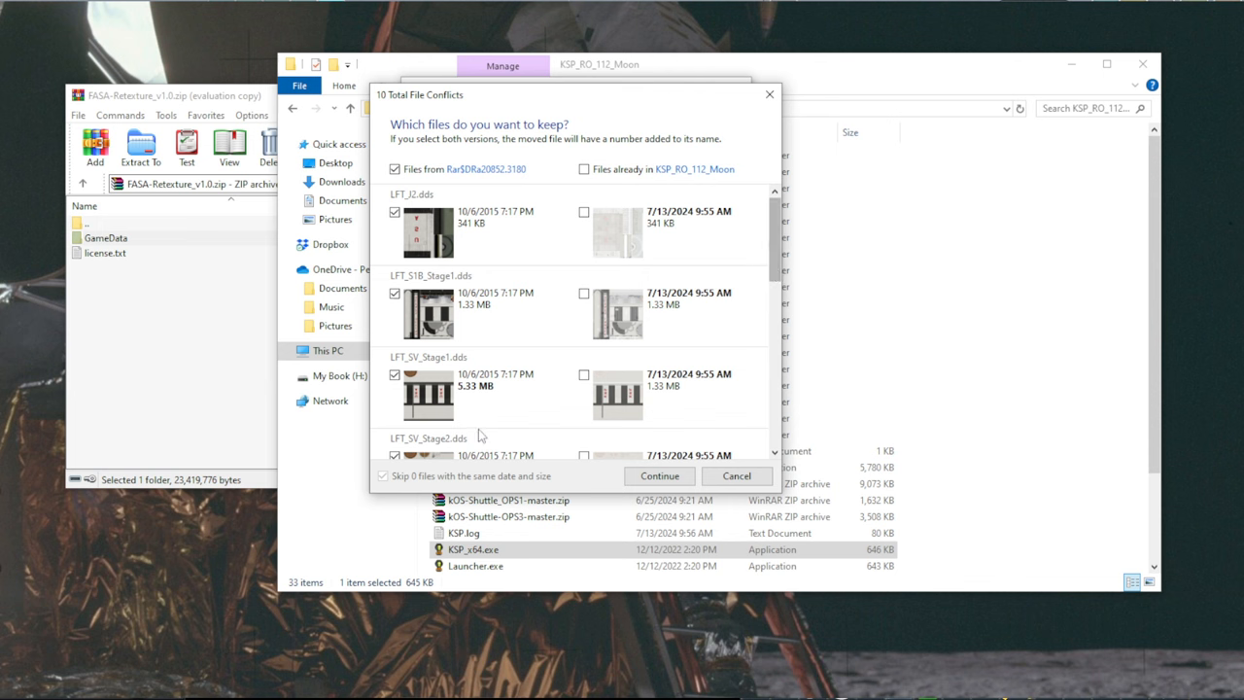
pyautogui.moveTo(775, 253); pyautogui.dragTo(777, 442)
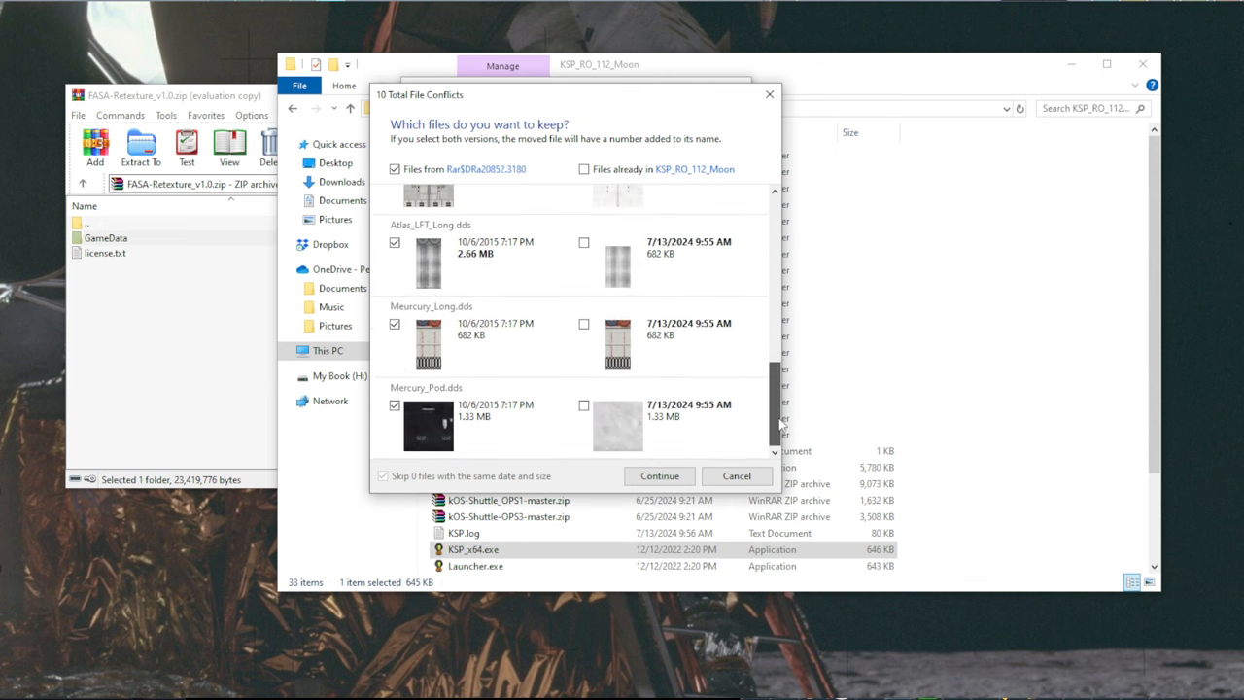
pyautogui.click(659, 475)
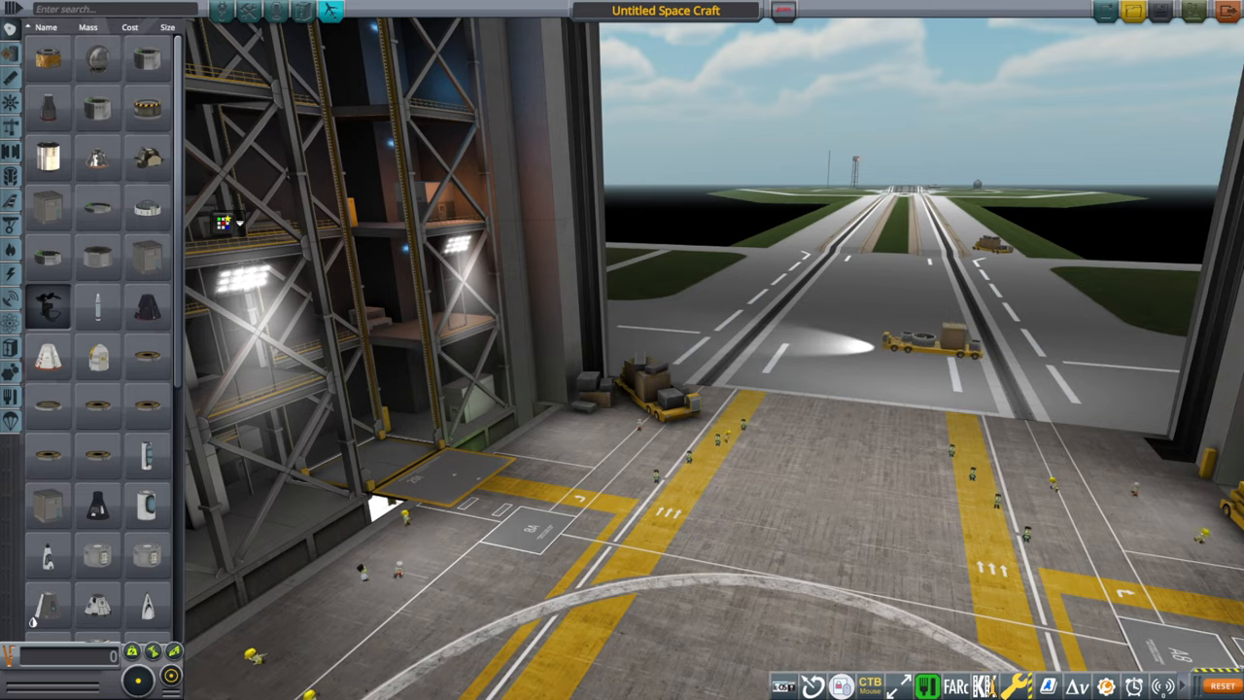
# Step: Load the RO FASA Saturn V Apollo Lunar craft from the Stock craft list
pyautogui.click(1133, 12)
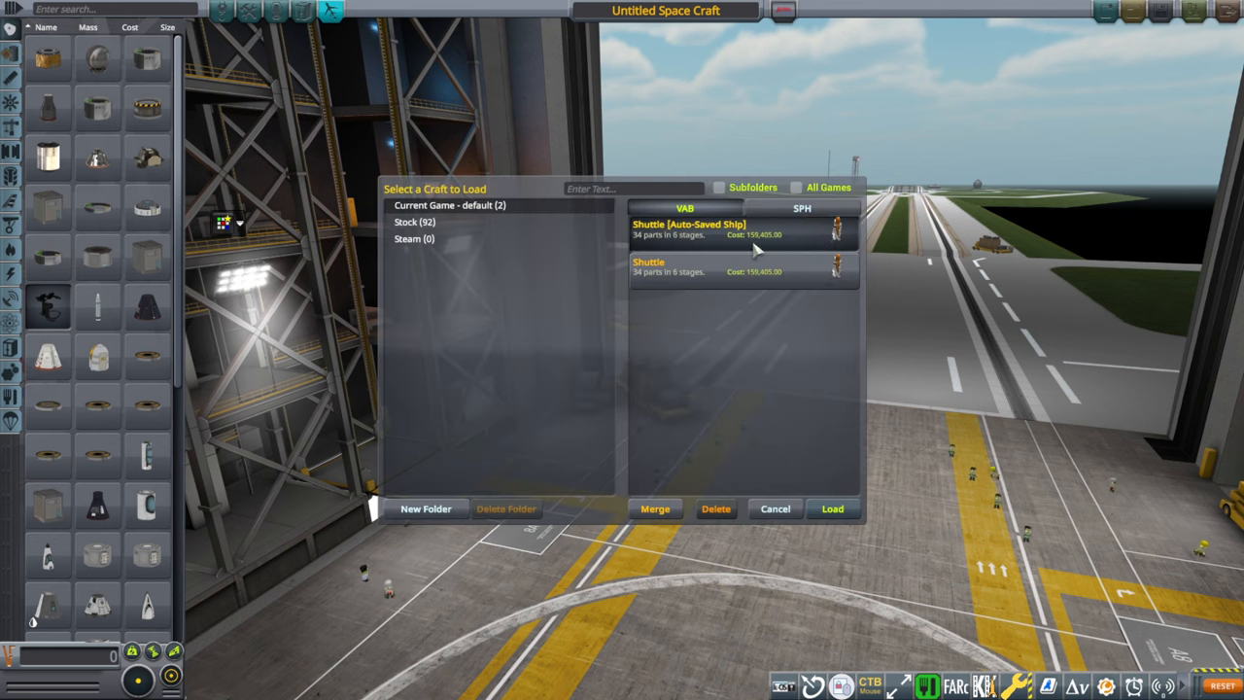
pyautogui.click(413, 239)
pyautogui.click(415, 221)
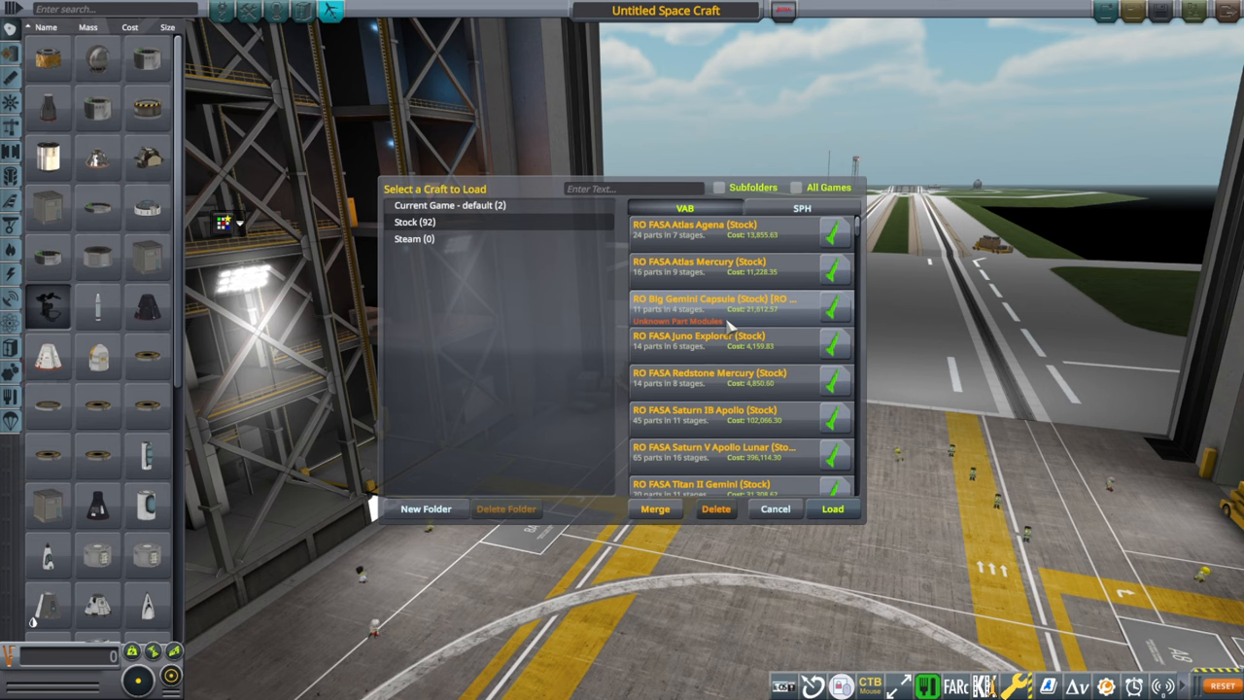
pyautogui.click(719, 452)
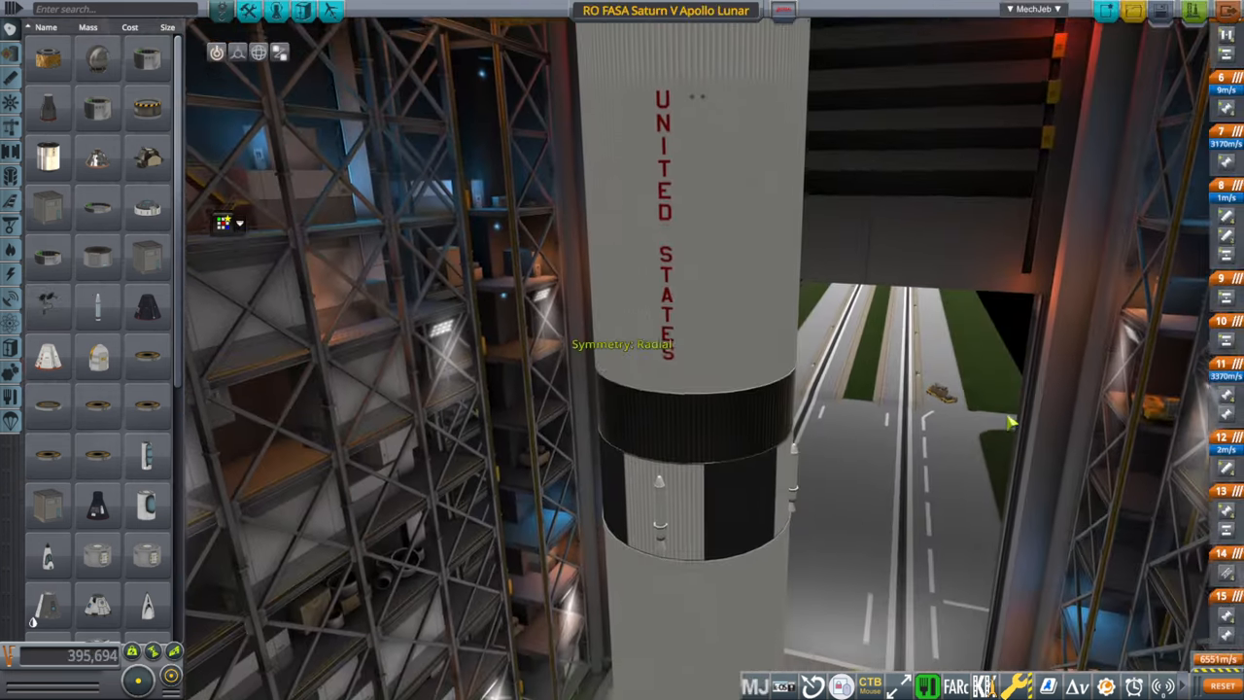
pyautogui.scroll(-5, 1002, 405)
pyautogui.scroll(-5, 1002, 405)
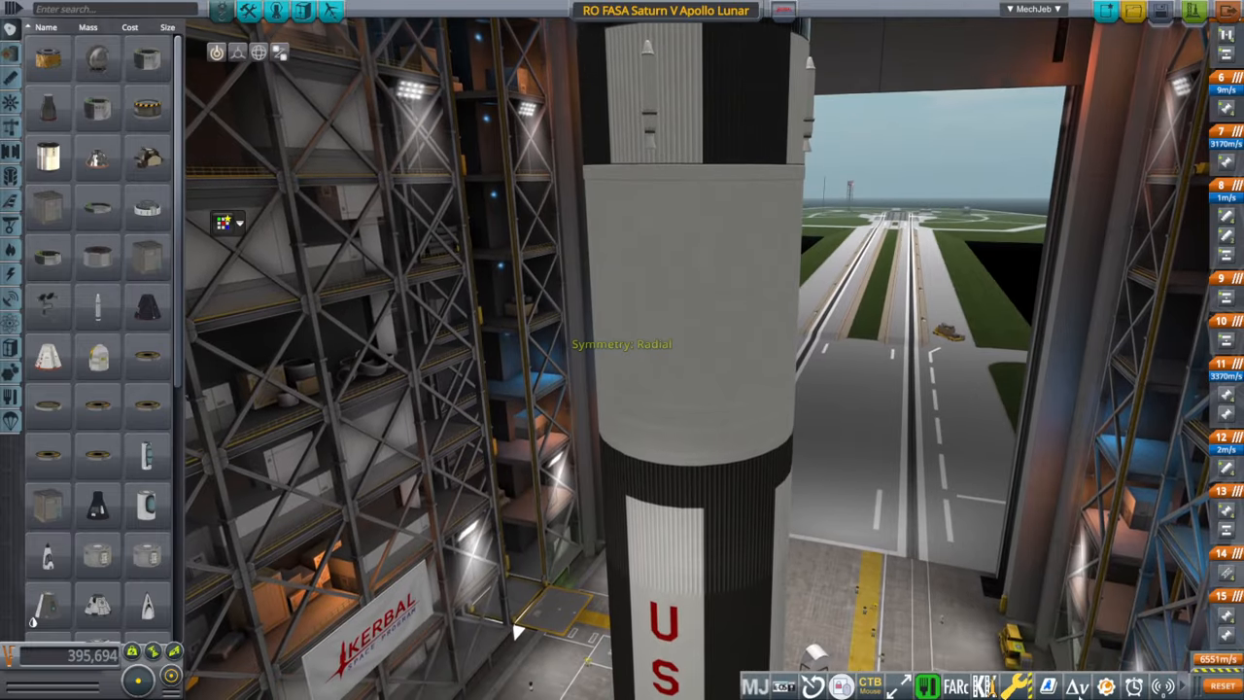
pyautogui.scroll(-5, 515, 630)
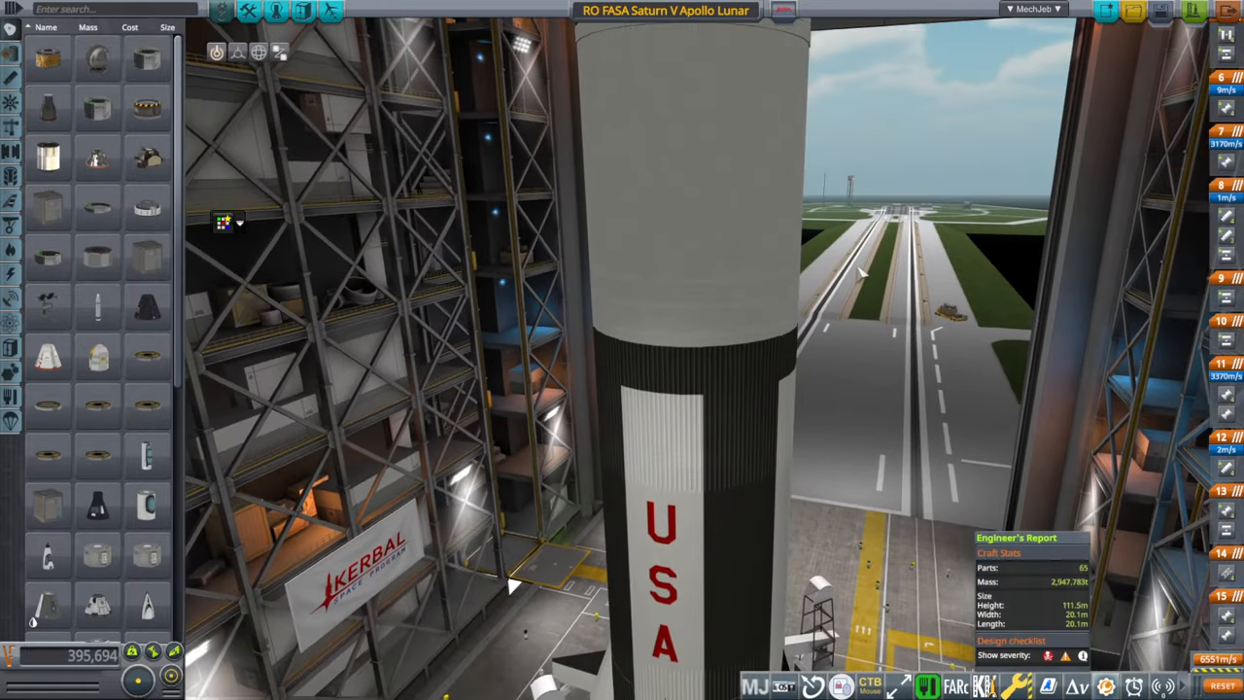
pyautogui.scroll(-5, 510, 582)
pyautogui.scroll(-5, 507, 546)
pyautogui.scroll(-5, 507, 546)
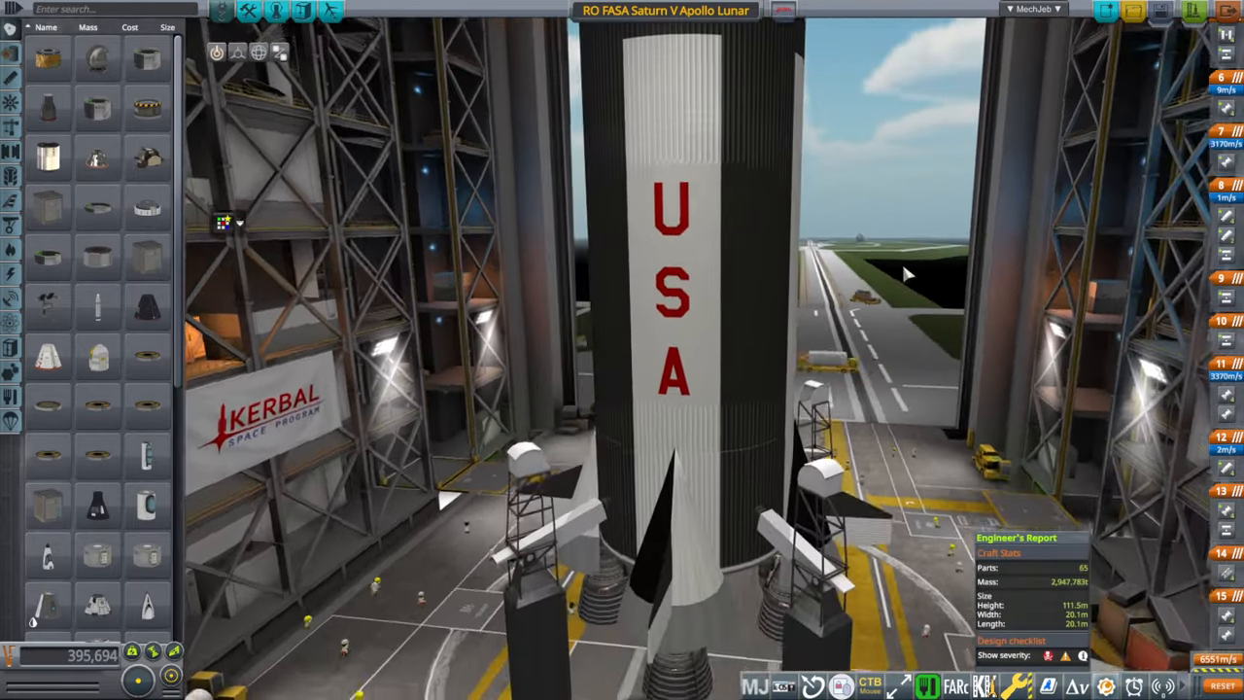
# Step: Orbit back to the rocket's front and hide the assembly building around it
pyautogui.rightClick(900, 262)
pyautogui.scroll(5, 919, 242)
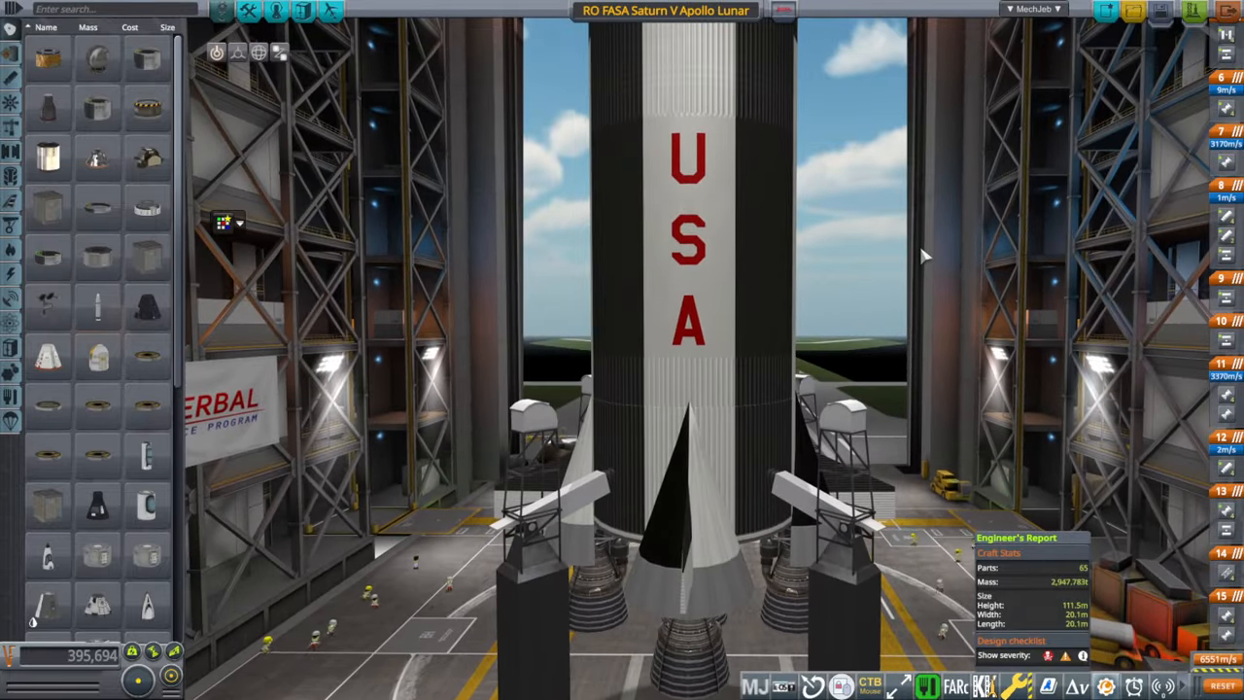
pyautogui.scroll(5, 919, 242)
pyautogui.scroll(5, 919, 242)
pyautogui.scroll(5, 919, 242)
pyautogui.scroll(5, 919, 242)
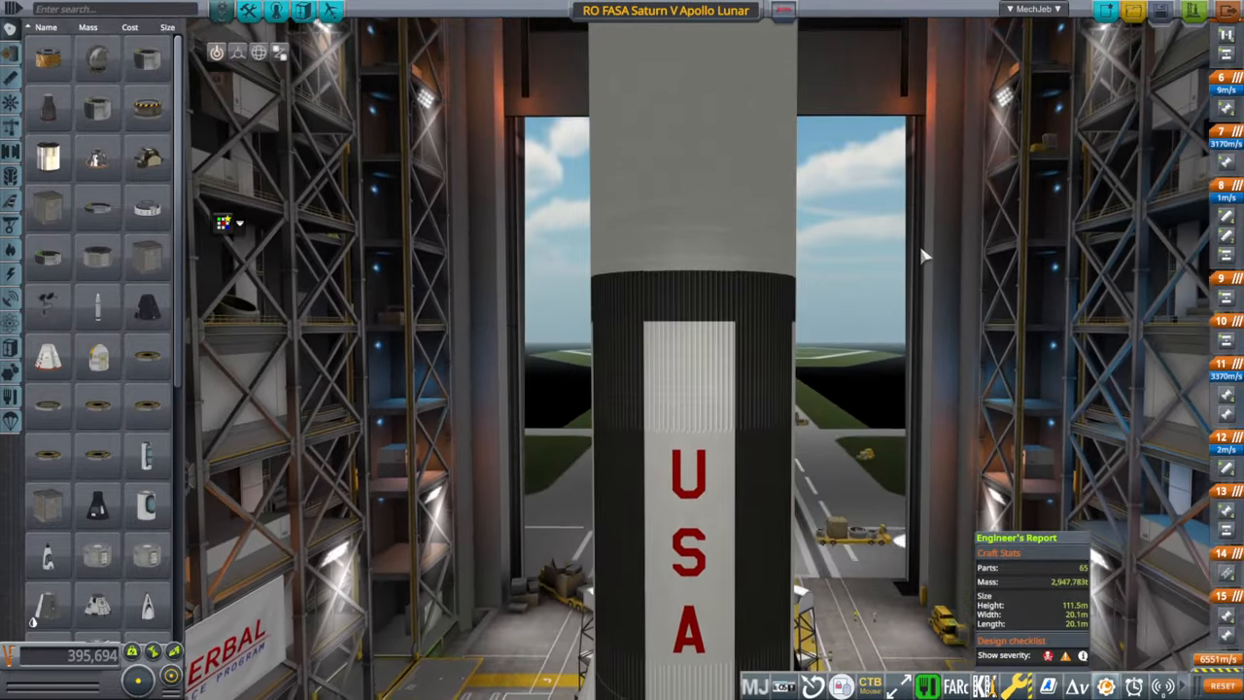
pyautogui.scroll(5, 919, 242)
pyautogui.scroll(5, 919, 243)
pyautogui.scroll(5, 920, 253)
pyautogui.scroll(5, 920, 255)
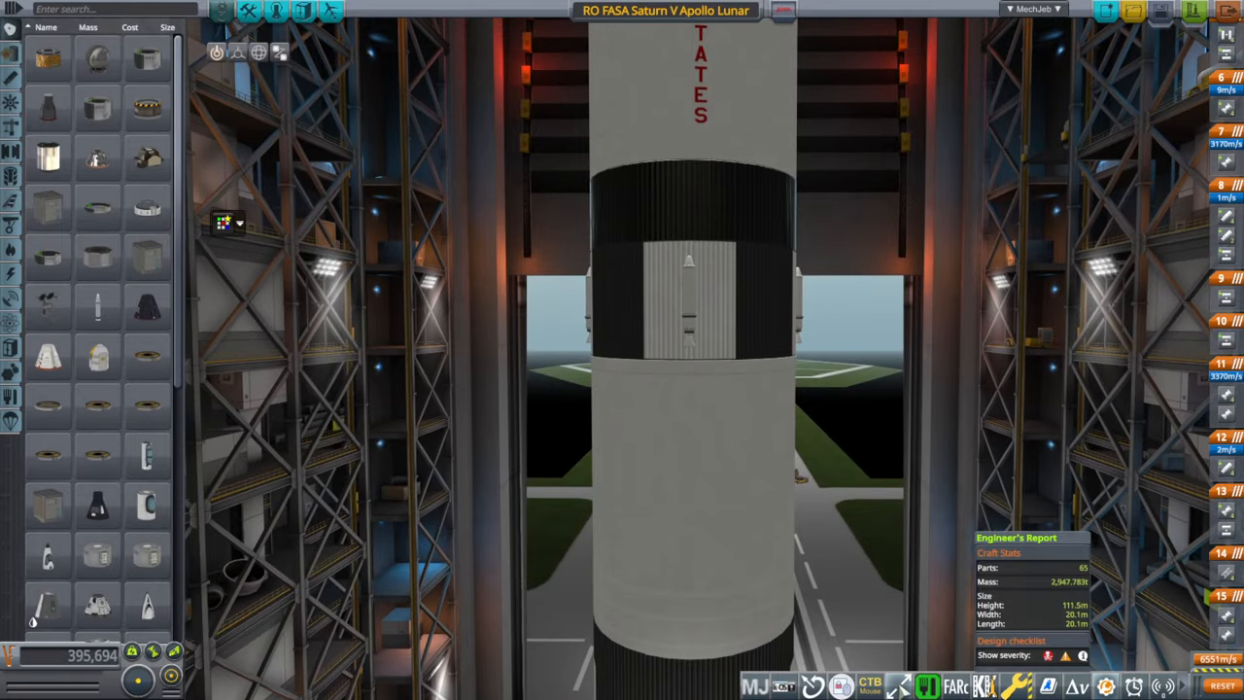
pyautogui.click(901, 685)
pyautogui.click(900, 685)
pyautogui.scroll(5, 903, 492)
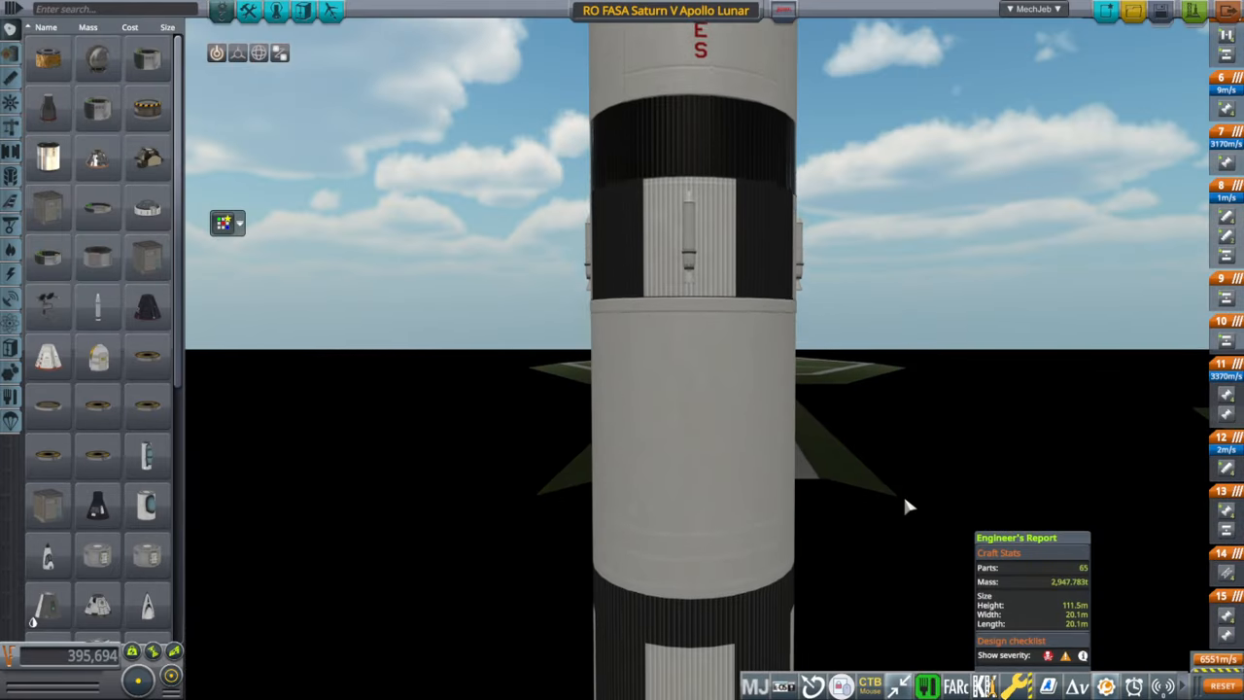
pyautogui.scroll(3, 903, 492)
pyautogui.scroll(4, 897, 503)
pyautogui.scroll(4, 896, 496)
pyautogui.scroll(4, 896, 496)
pyautogui.scroll(4, 896, 496)
pyautogui.scroll(4, 896, 496)
pyautogui.scroll(4, 895, 496)
pyautogui.scroll(4, 896, 496)
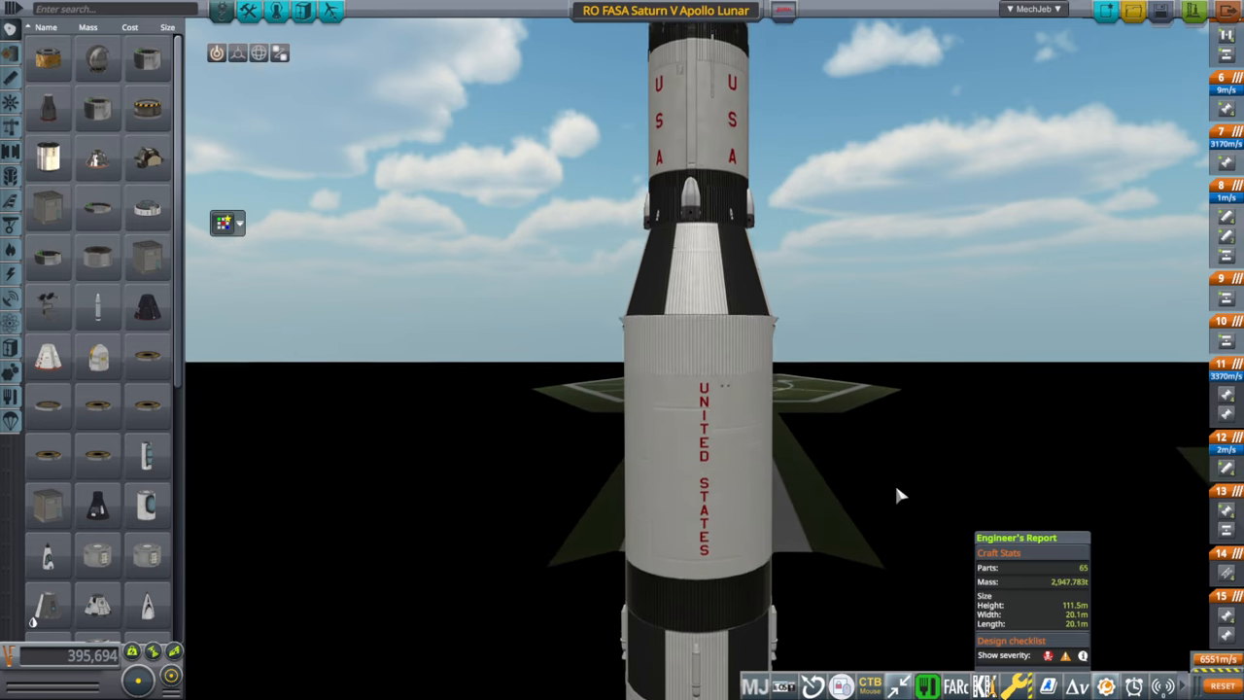
pyautogui.scroll(4, 896, 495)
pyautogui.scroll(4, 896, 496)
pyautogui.scroll(4, 896, 495)
pyautogui.scroll(4, 896, 495)
pyautogui.scroll(4, 896, 496)
pyautogui.scroll(4, 896, 495)
pyautogui.scroll(4, 896, 495)
pyautogui.scroll(-4, 896, 495)
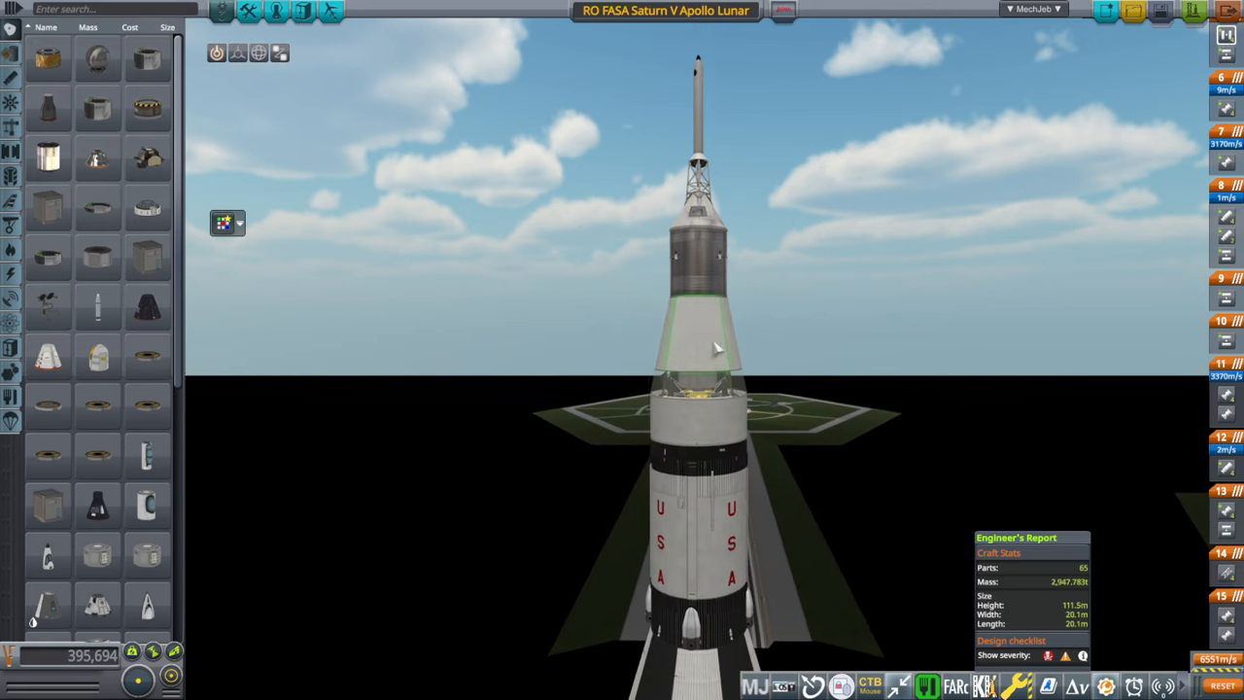
# Step: Bring up the Apollo Service Module's part properties and show the fuel tank parts category
pyautogui.rightClick(709, 276)
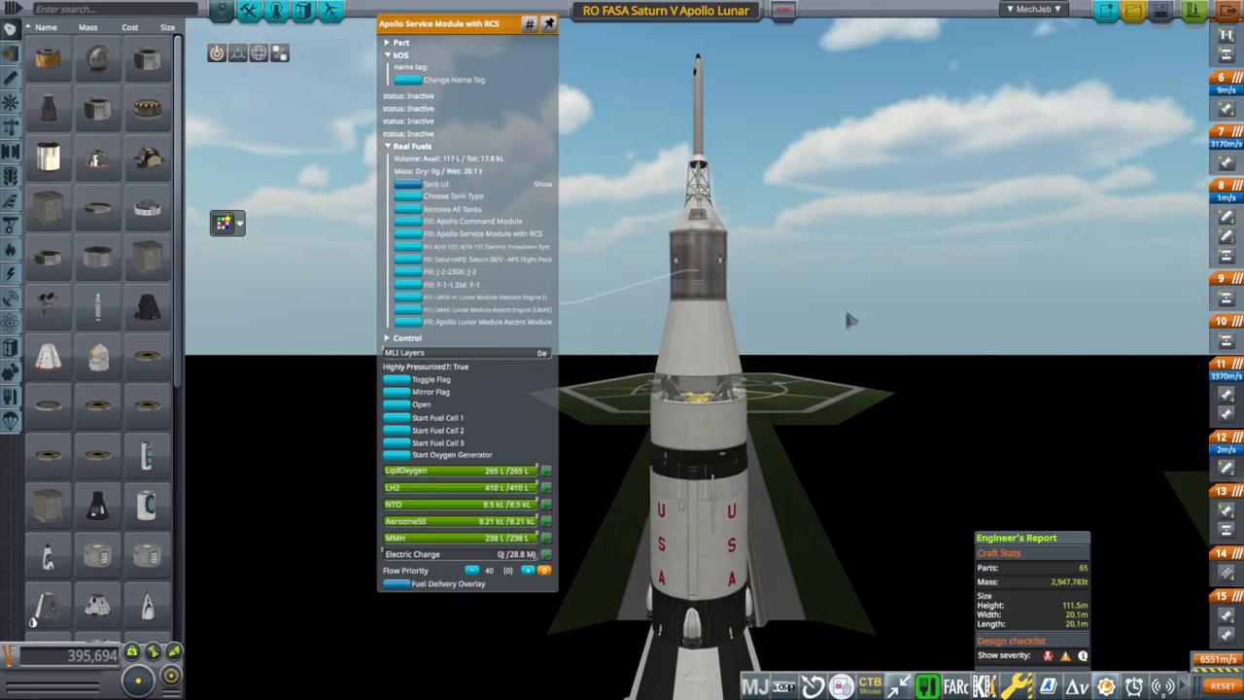
pyautogui.moveTo(806, 291); pyautogui.dragTo(847, 320)
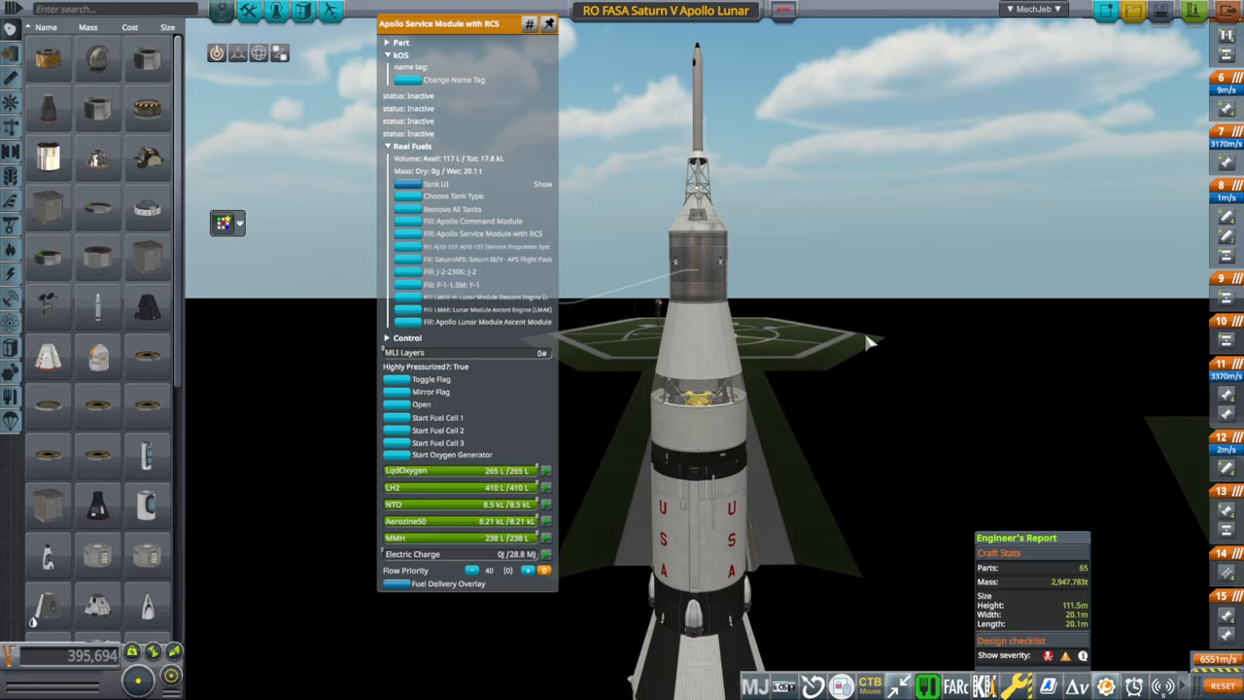
pyautogui.scroll(3, 869, 342)
pyautogui.scroll(3, 869, 342)
pyautogui.scroll(3, 870, 342)
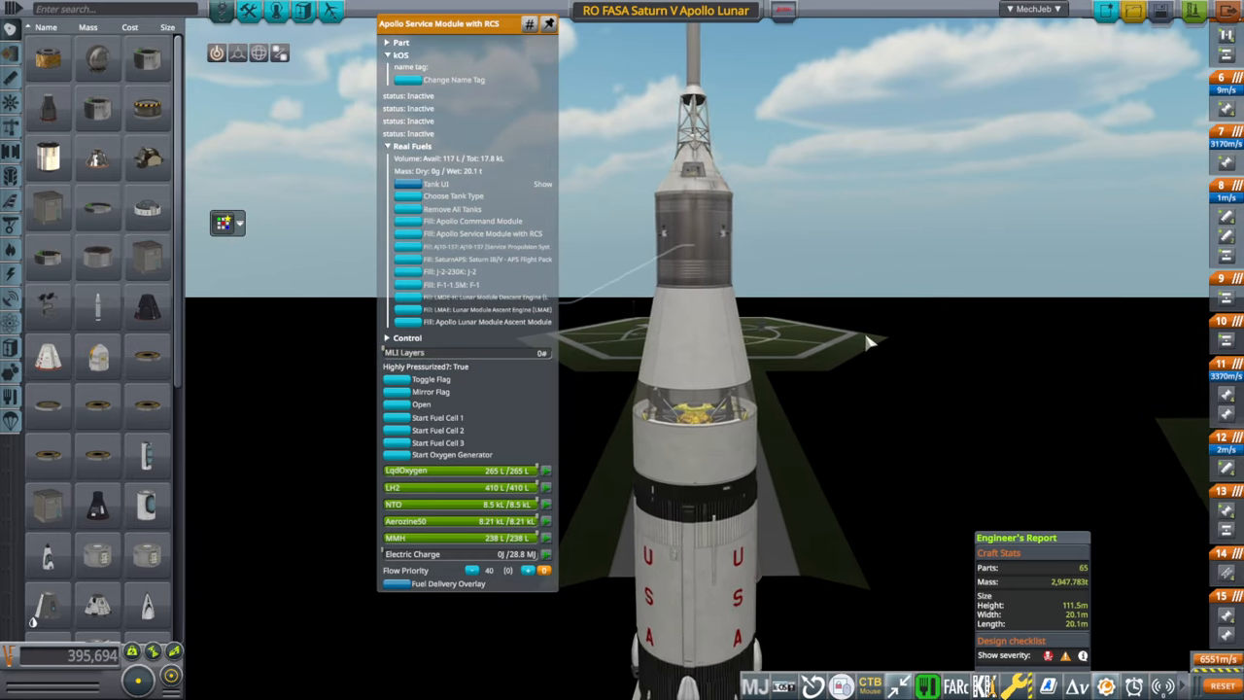
pyautogui.scroll(3, 869, 342)
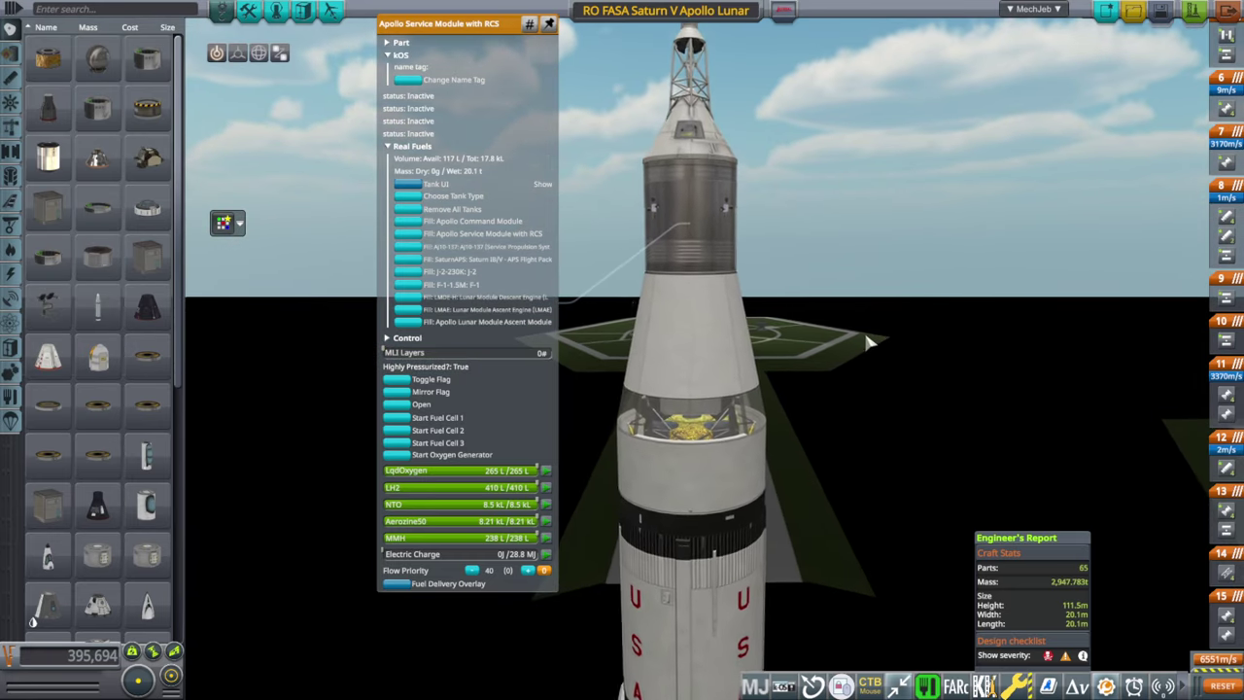
pyautogui.scroll(3, 870, 342)
pyautogui.scroll(3, 870, 342)
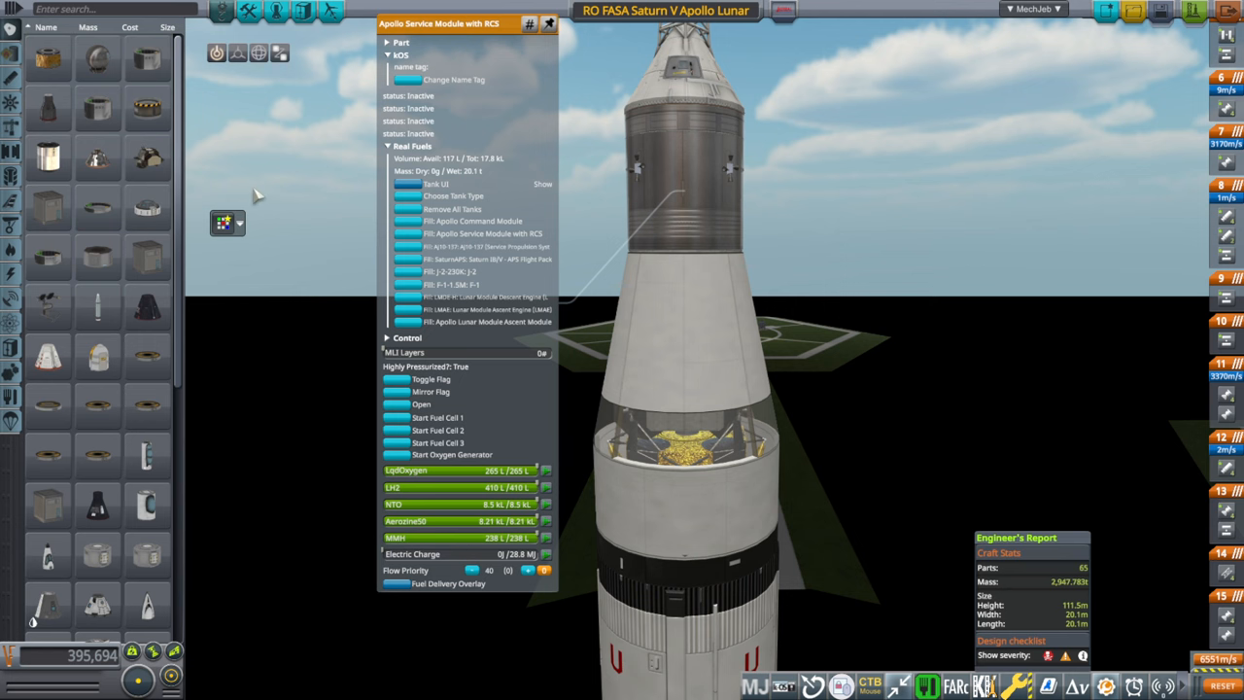
pyautogui.click(9, 57)
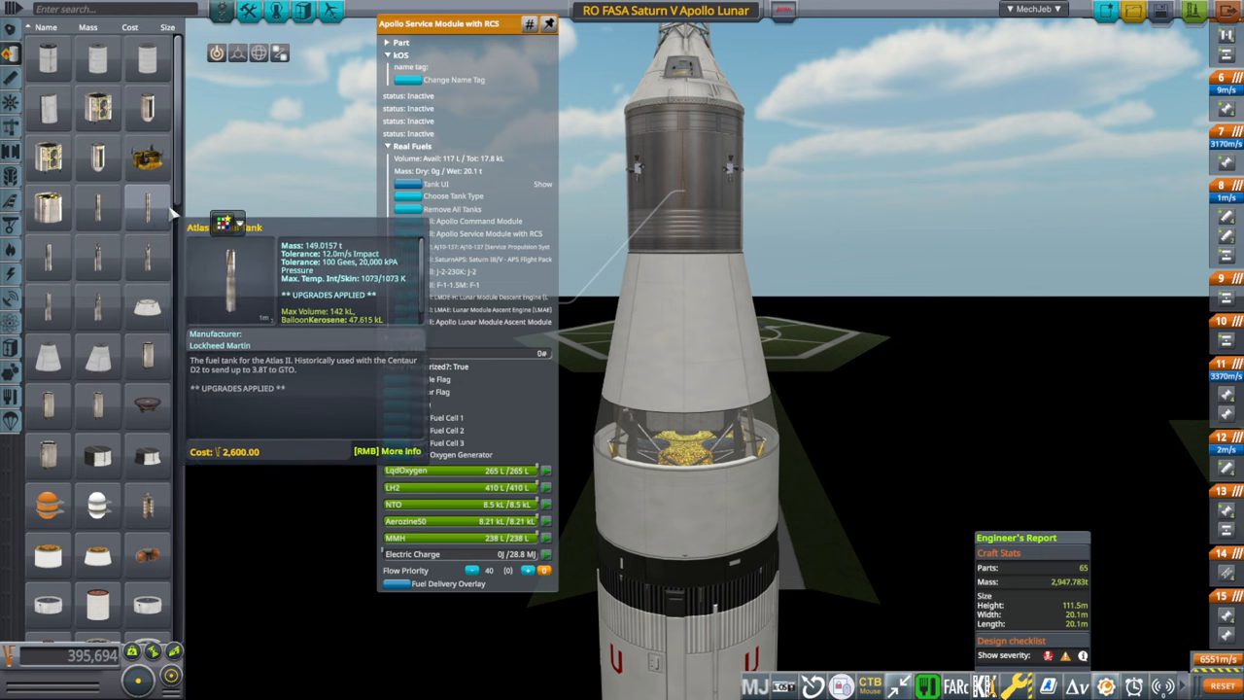
pyautogui.scroll(-5, 146, 321)
pyautogui.scroll(-5, 177, 342)
pyautogui.scroll(-5, 178, 437)
pyautogui.scroll(-5, 178, 504)
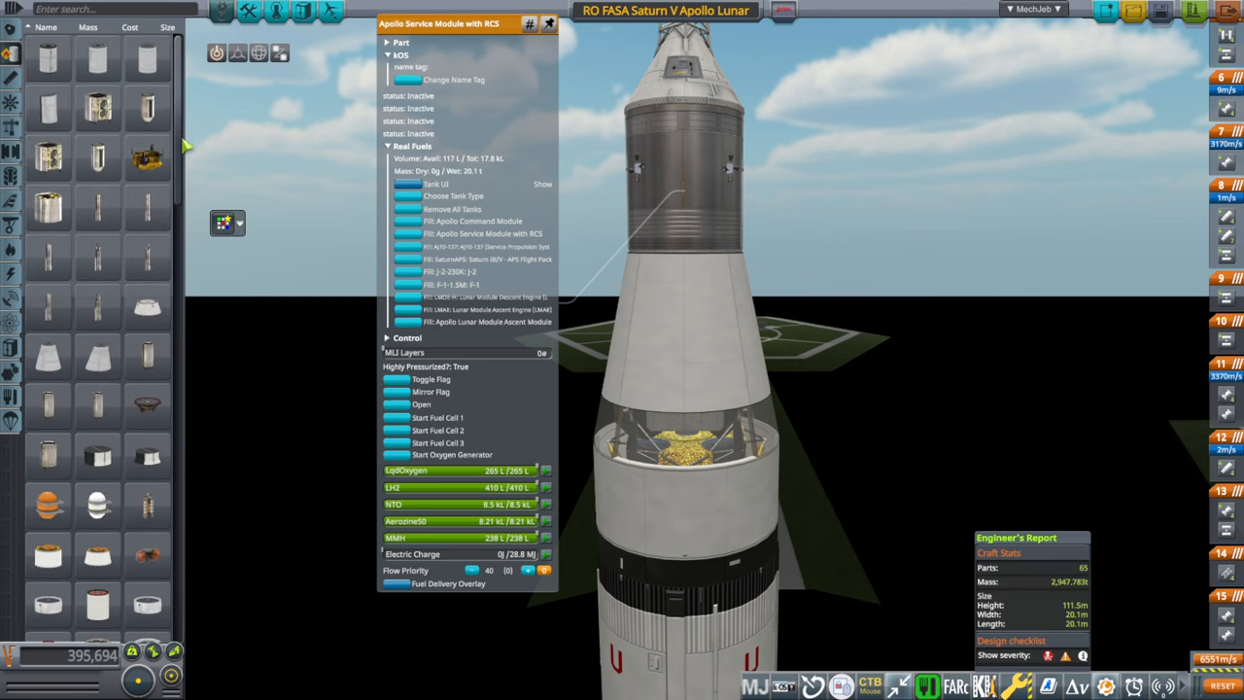
# Step: Search the parts list for 'apollo' and review the Apollo Service Module's detailed info
pyautogui.click(97, 9)
pyautogui.write('apollo')
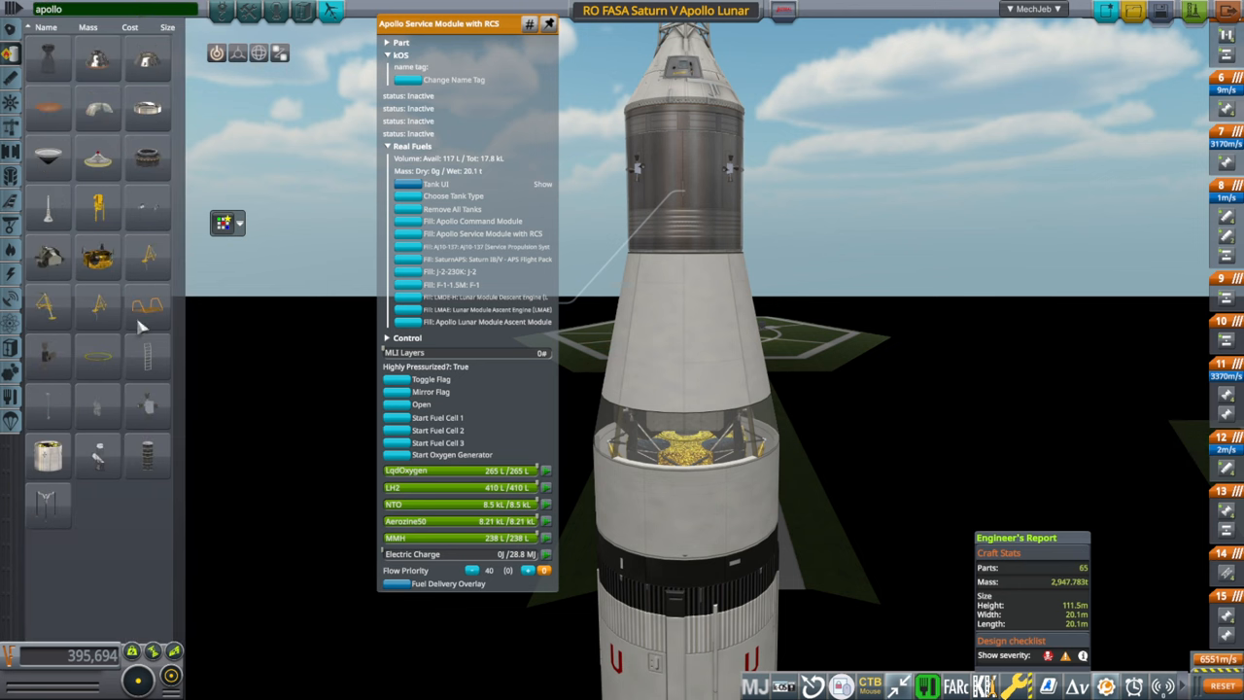
pyautogui.rightClick(54, 457)
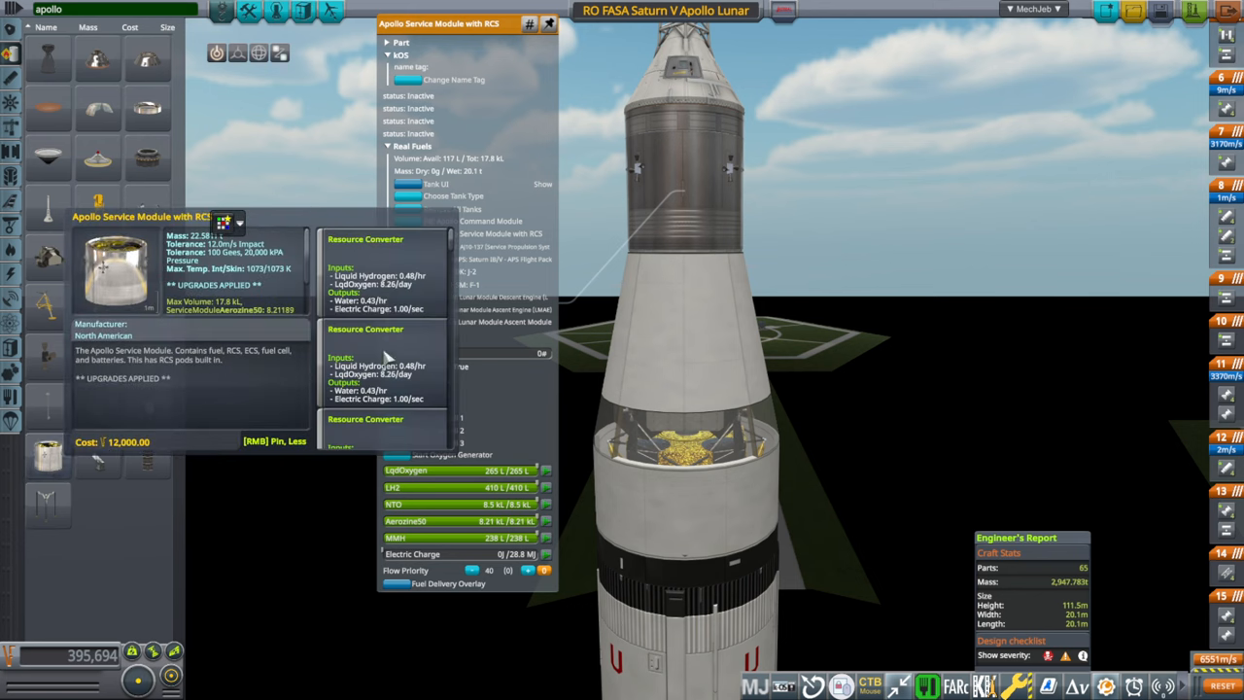
pyautogui.scroll(-4, 393, 350)
pyautogui.scroll(-3, 393, 350)
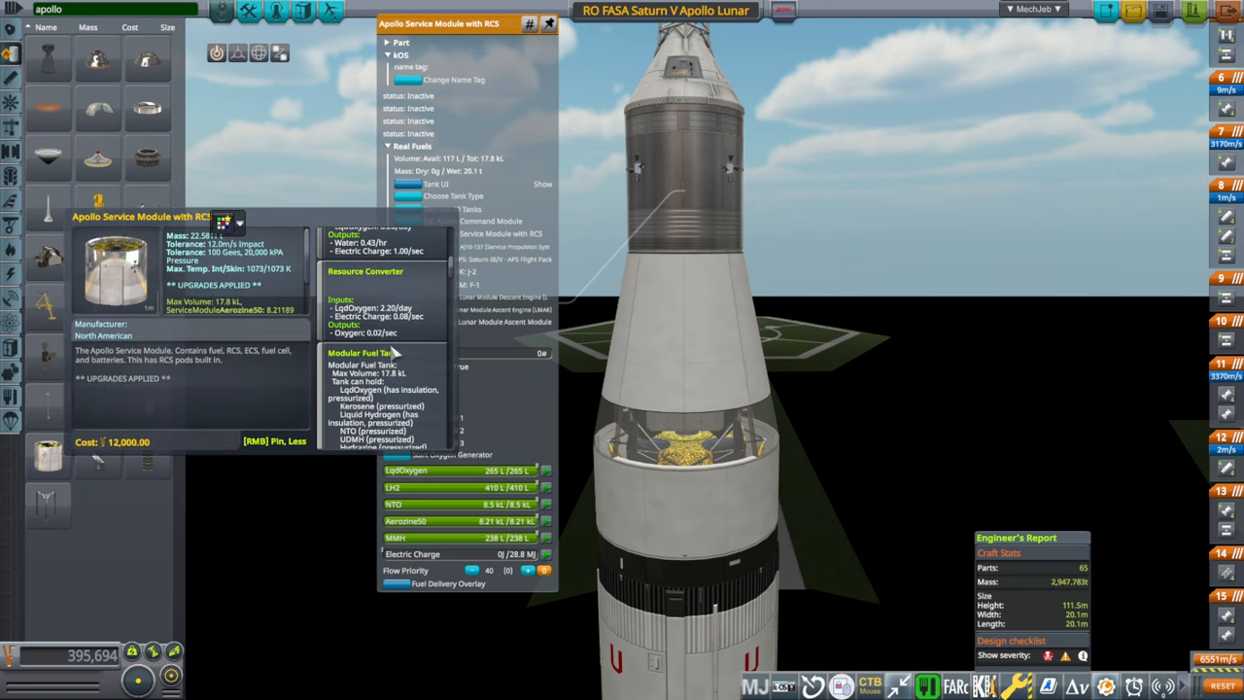
pyautogui.scroll(-3, 393, 350)
pyautogui.scroll(-3, 394, 350)
pyautogui.scroll(-3, 394, 349)
pyautogui.scroll(-3, 394, 350)
pyautogui.scroll(-3, 393, 350)
pyautogui.scroll(-3, 447, 321)
pyautogui.scroll(-3, 453, 331)
pyautogui.moveTo(452, 331)
pyautogui.mouseDown()
pyautogui.moveTo(456, 442)
pyautogui.moveTo(456, 427)
pyautogui.mouseUp()
pyautogui.rightClick(116, 291)
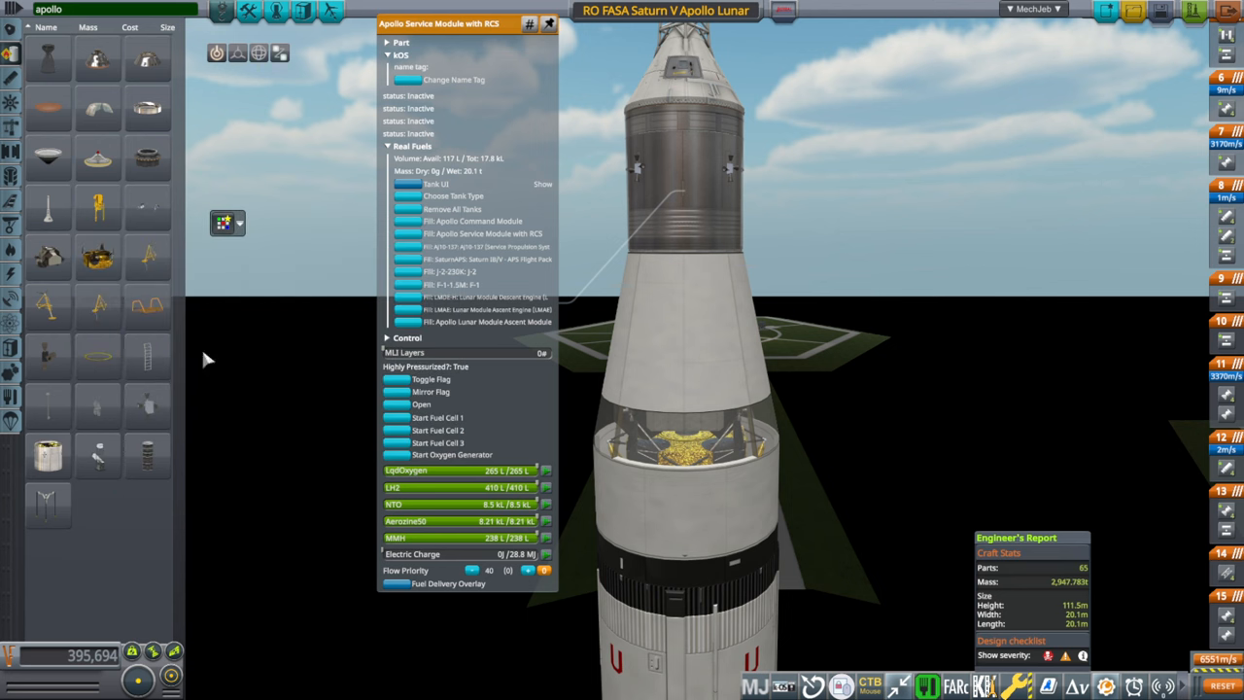
pyautogui.click(243, 316)
pyautogui.scroll(3, 243, 326)
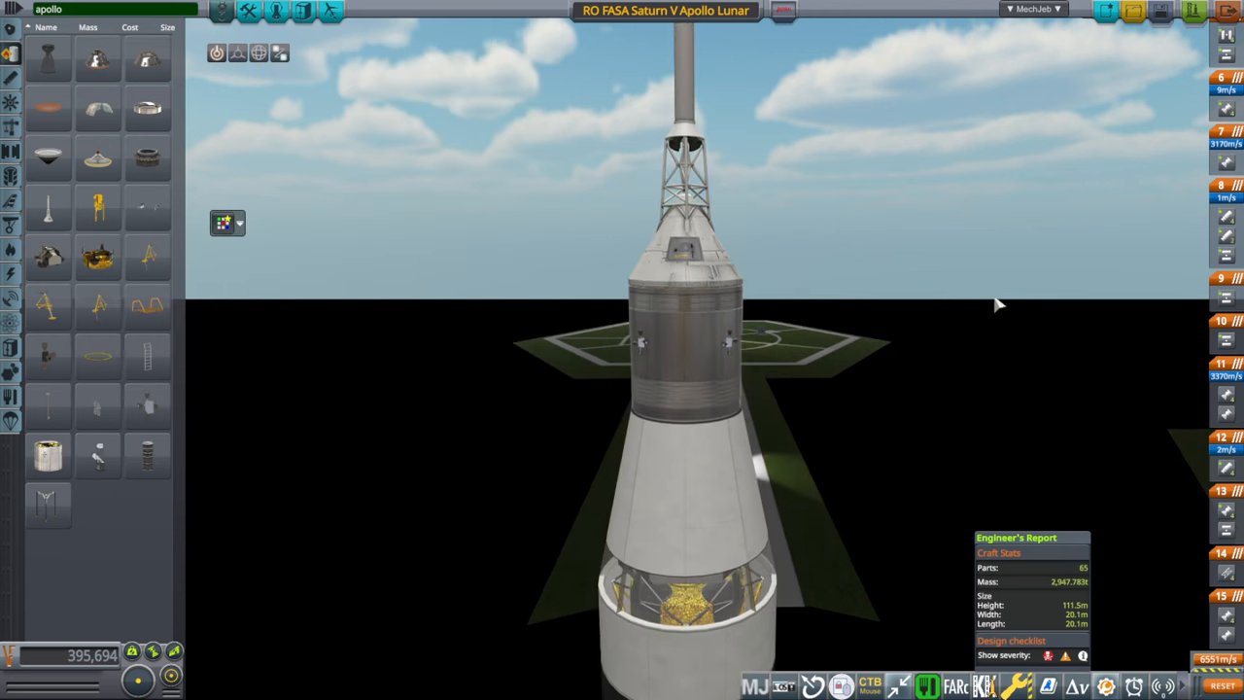
pyautogui.scroll(3, 996, 303)
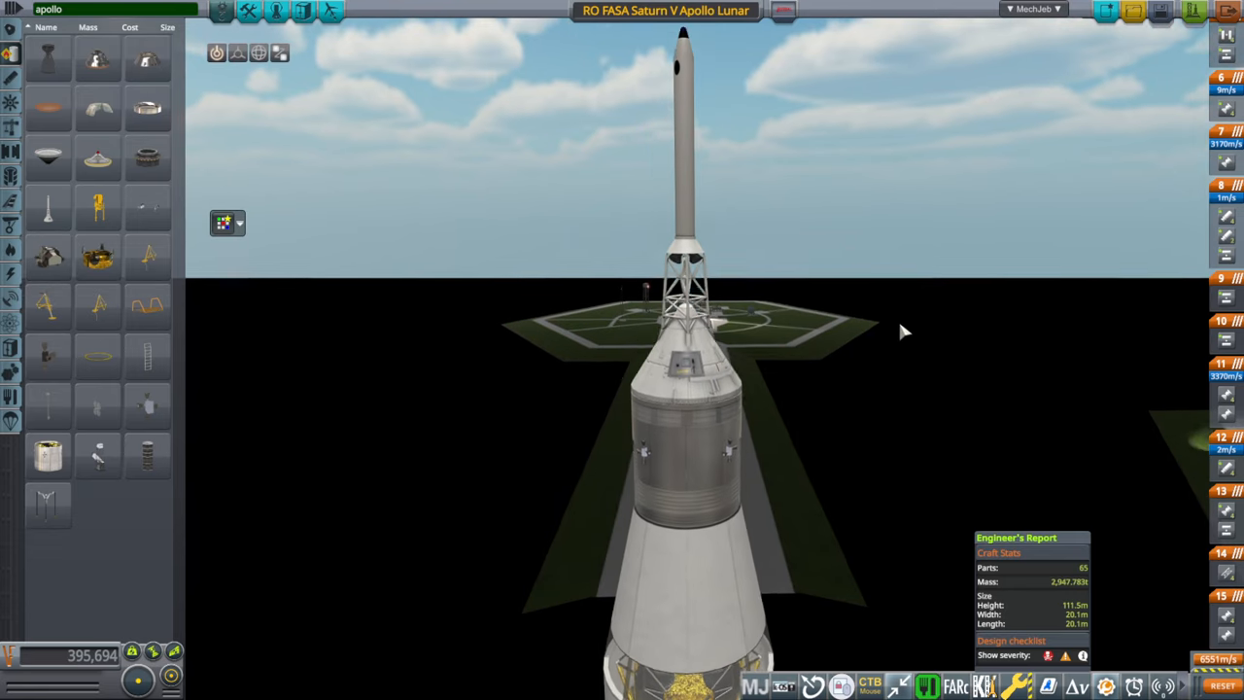
pyautogui.scroll(-3, 896, 318)
pyautogui.scroll(-3, 891, 315)
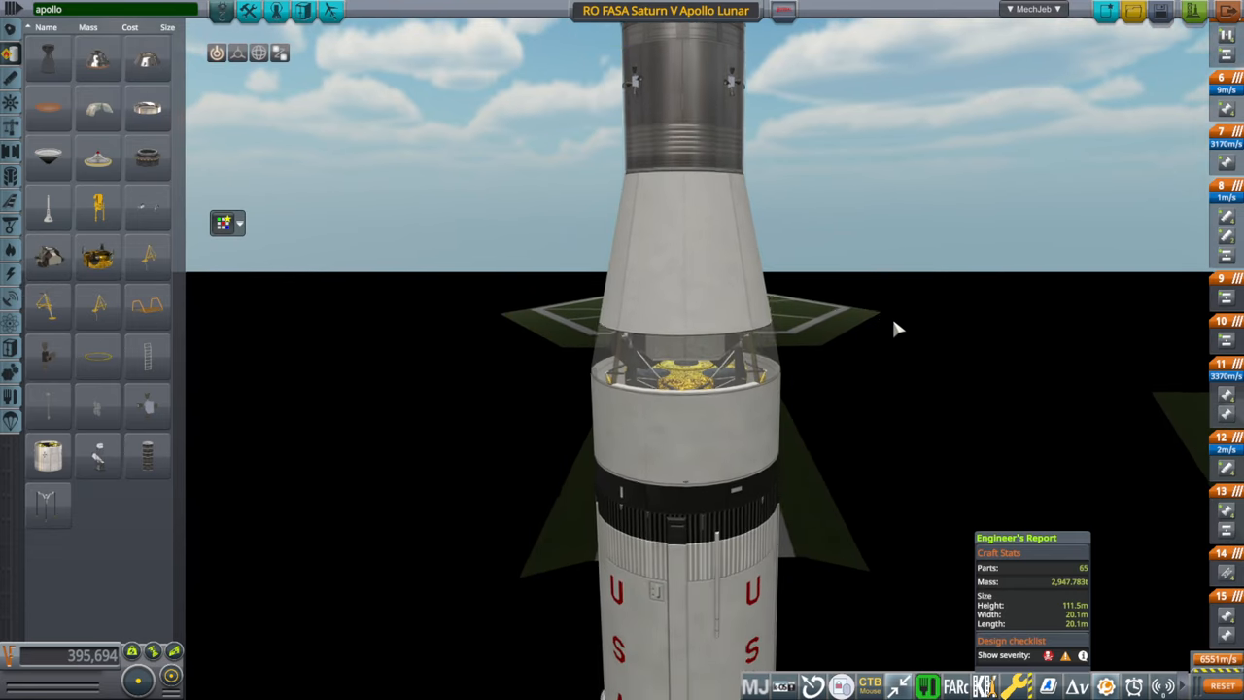
pyautogui.scroll(-3, 891, 315)
pyautogui.scroll(-2, 891, 314)
pyautogui.scroll(-3, 835, 416)
pyautogui.scroll(-3, 835, 413)
pyautogui.scroll(-3, 836, 411)
pyautogui.scroll(-2, 839, 399)
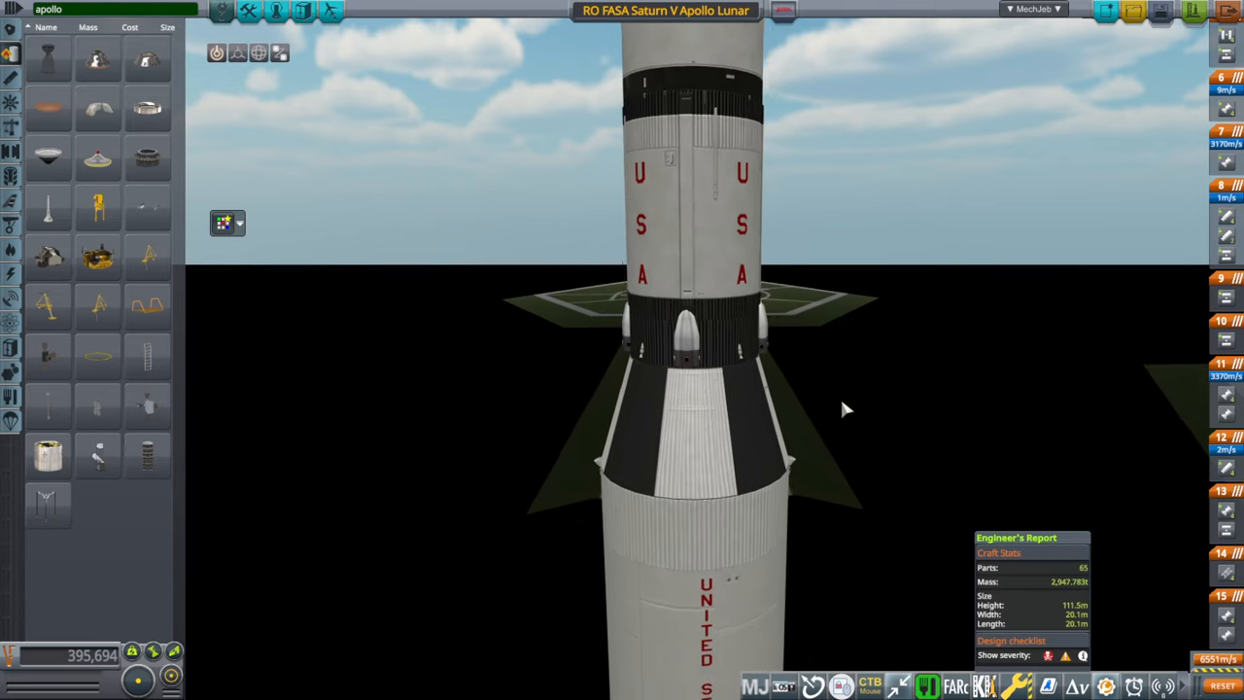
pyautogui.scroll(-2, 841, 404)
pyautogui.moveTo(839, 397); pyautogui.dragTo(772, 280)
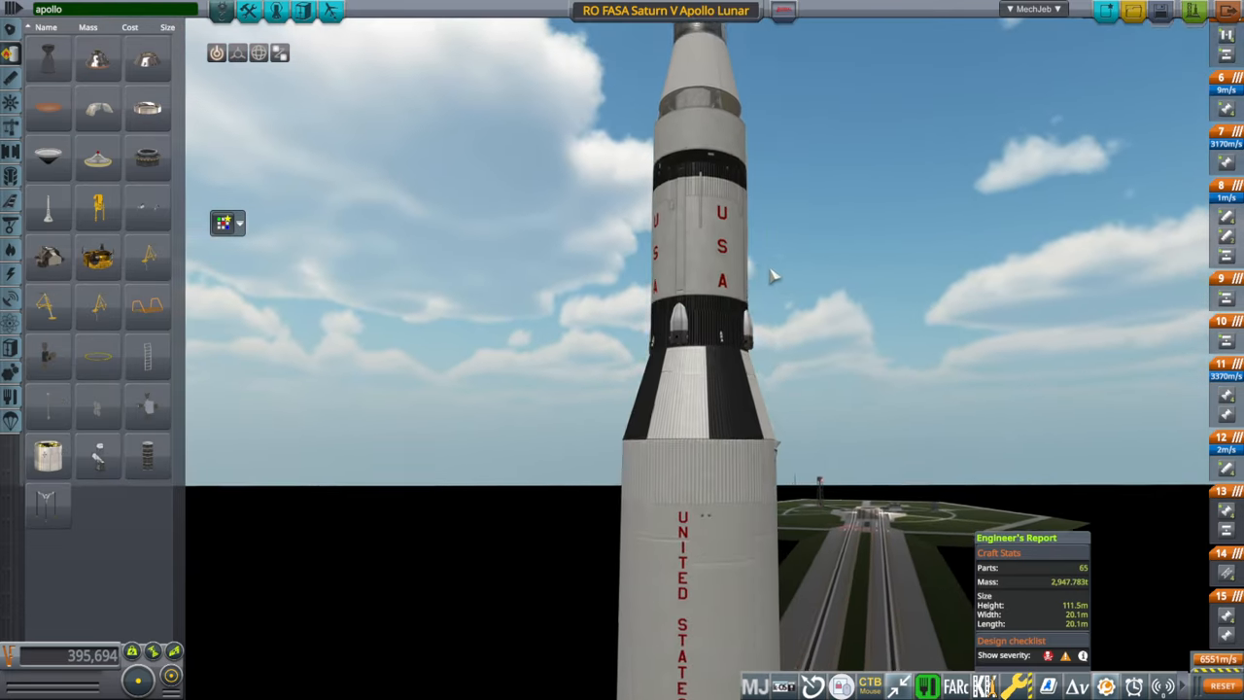
pyautogui.scroll(-2, 772, 280)
pyautogui.scroll(-2, 777, 282)
pyautogui.scroll(-2, 782, 282)
pyautogui.scroll(-1, 785, 284)
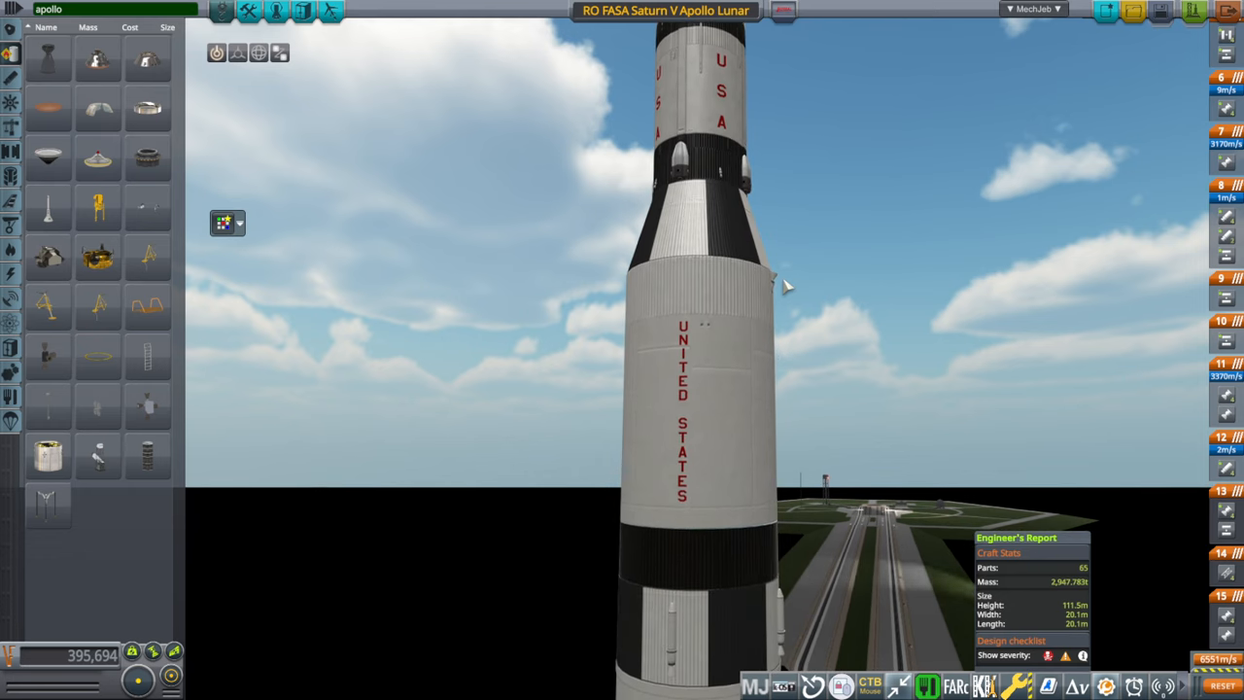
pyautogui.scroll(-2, 787, 285)
pyautogui.scroll(-2, 792, 286)
pyautogui.scroll(-2, 799, 288)
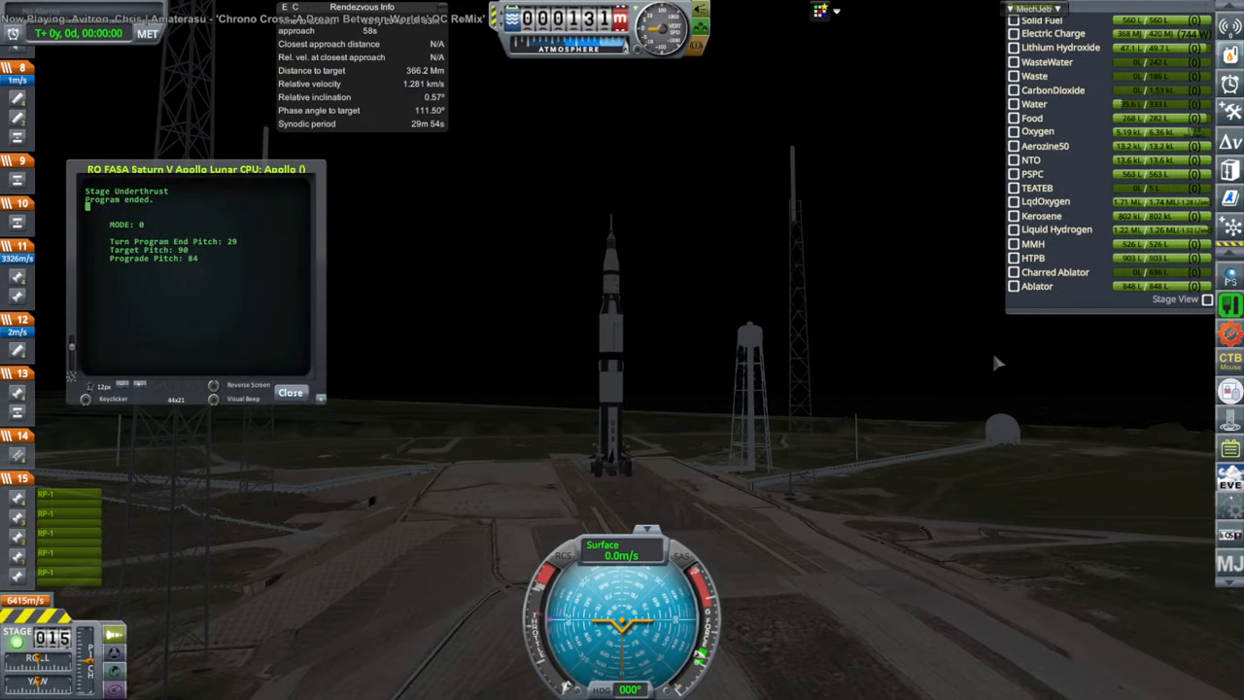
pyautogui.scroll(3, 814, 408)
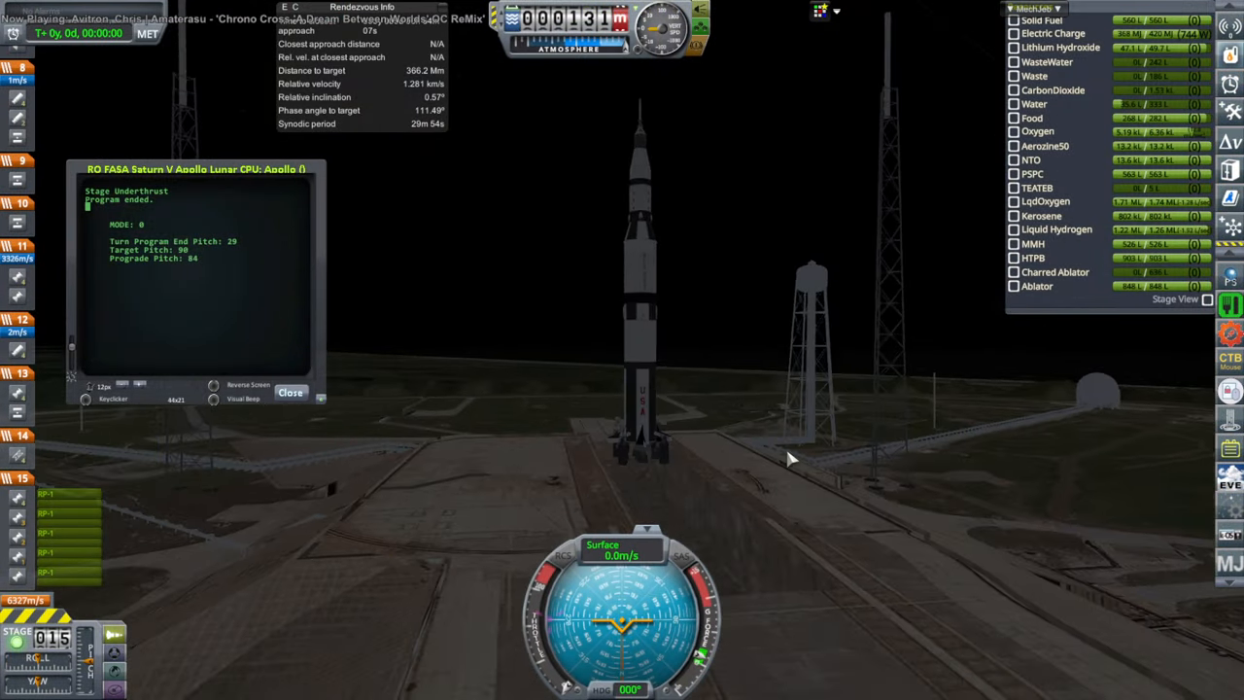
pyautogui.scroll(3, 785, 445)
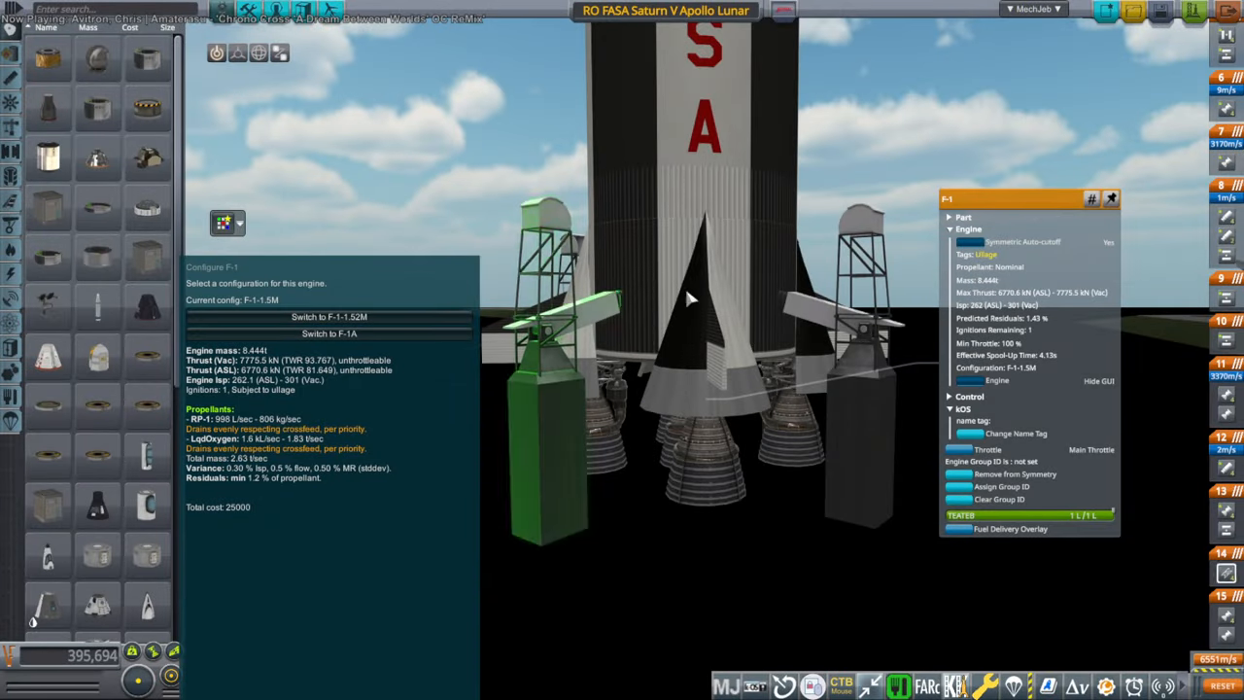
# Step: Cycle the Saturn S-IC stage's tank type to RP-1/LqdOxygen, then inspect the S-II stage
pyautogui.rightClick(704, 146)
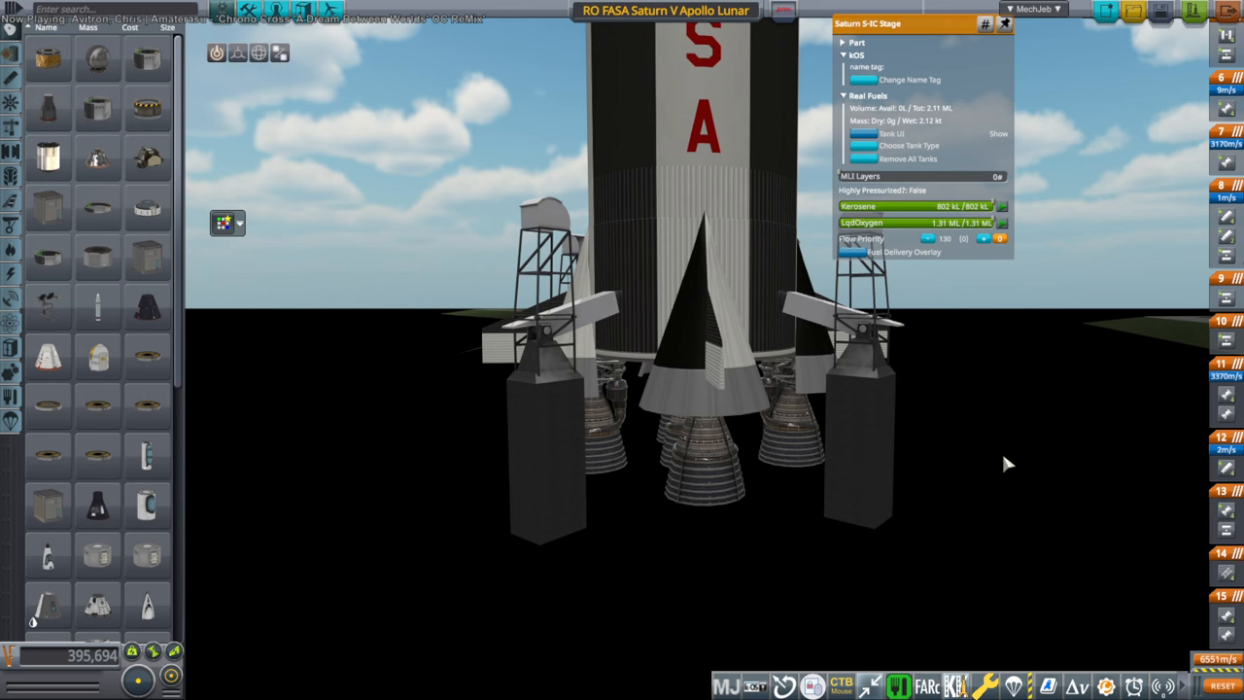
pyautogui.scroll(8, 1000, 450)
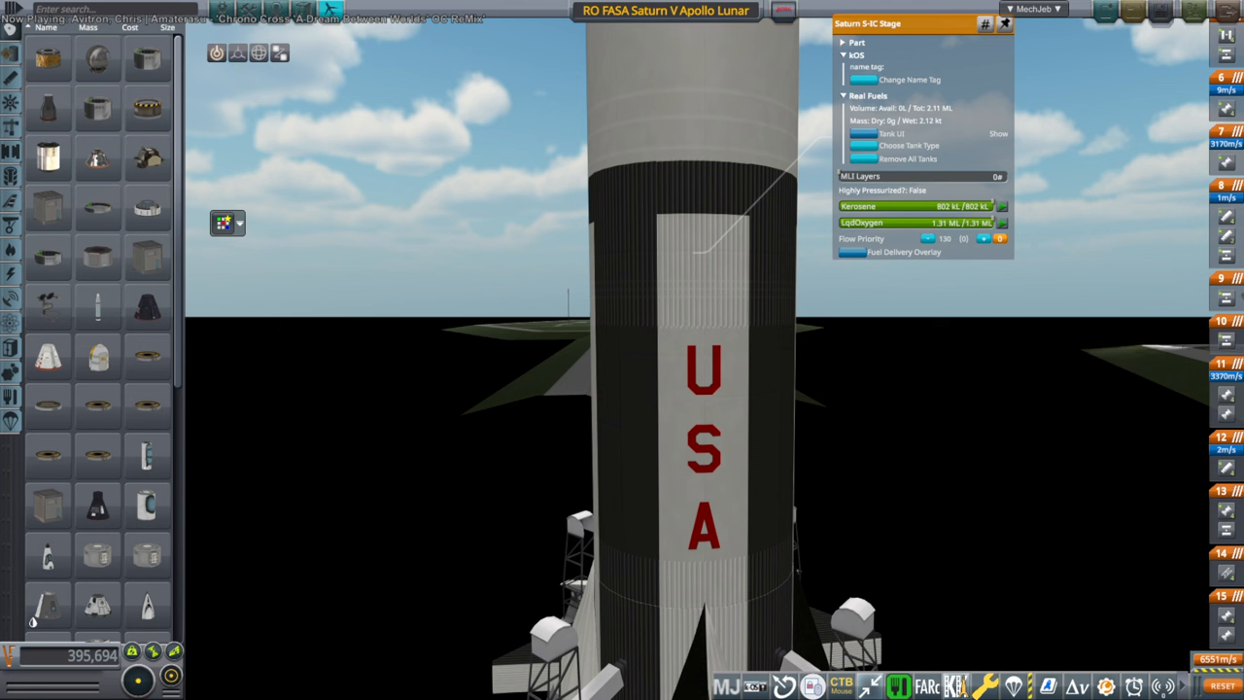
pyautogui.click(868, 145)
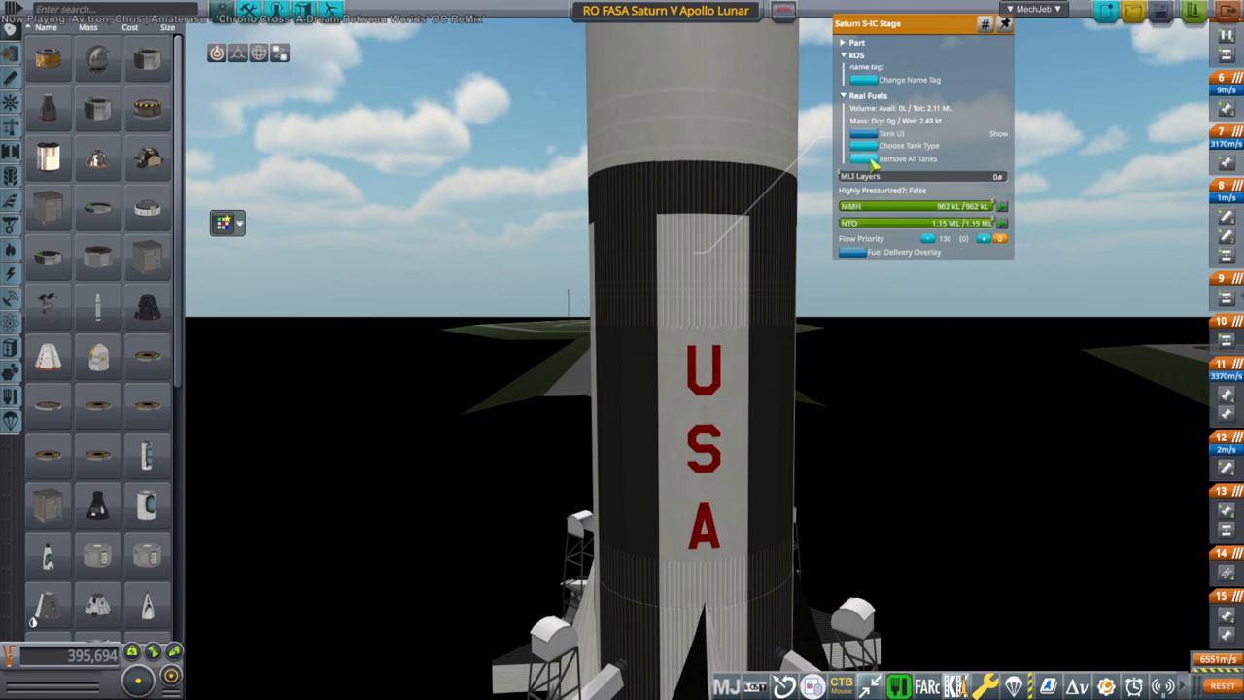
pyautogui.click(868, 148)
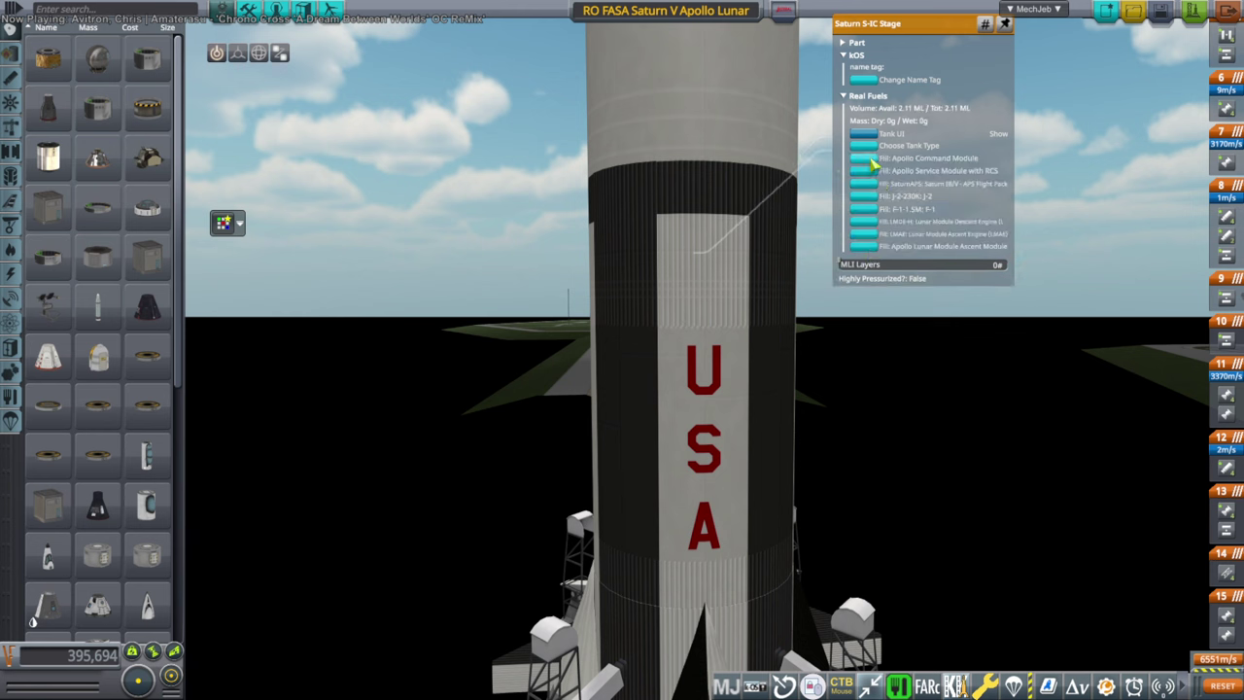
pyautogui.click(866, 212)
pyautogui.scroll(3, 884, 385)
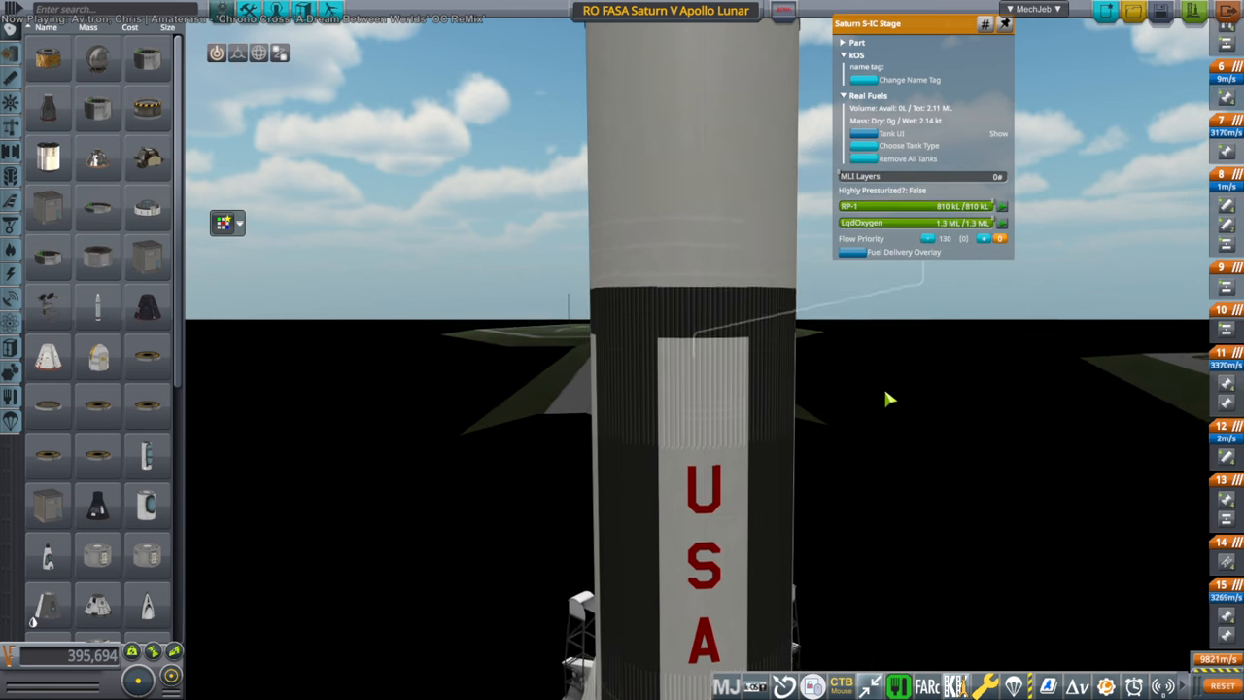
pyautogui.scroll(3, 884, 385)
pyautogui.scroll(3, 885, 384)
pyautogui.scroll(3, 884, 384)
pyautogui.scroll(3, 879, 372)
pyautogui.scroll(3, 880, 371)
pyautogui.rightClick(692, 222)
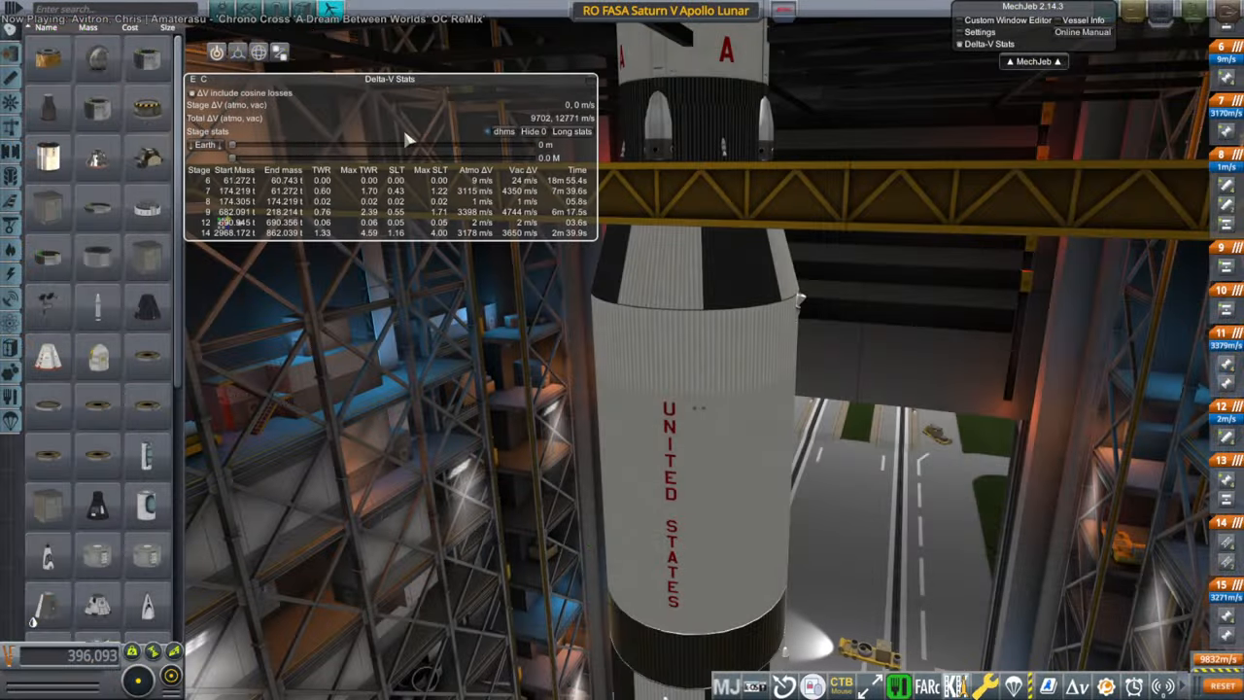
# Step: Turn to the rocket's base and bring up the S-IC stage's details
pyautogui.moveTo(797, 297); pyautogui.dragTo(991, 417)
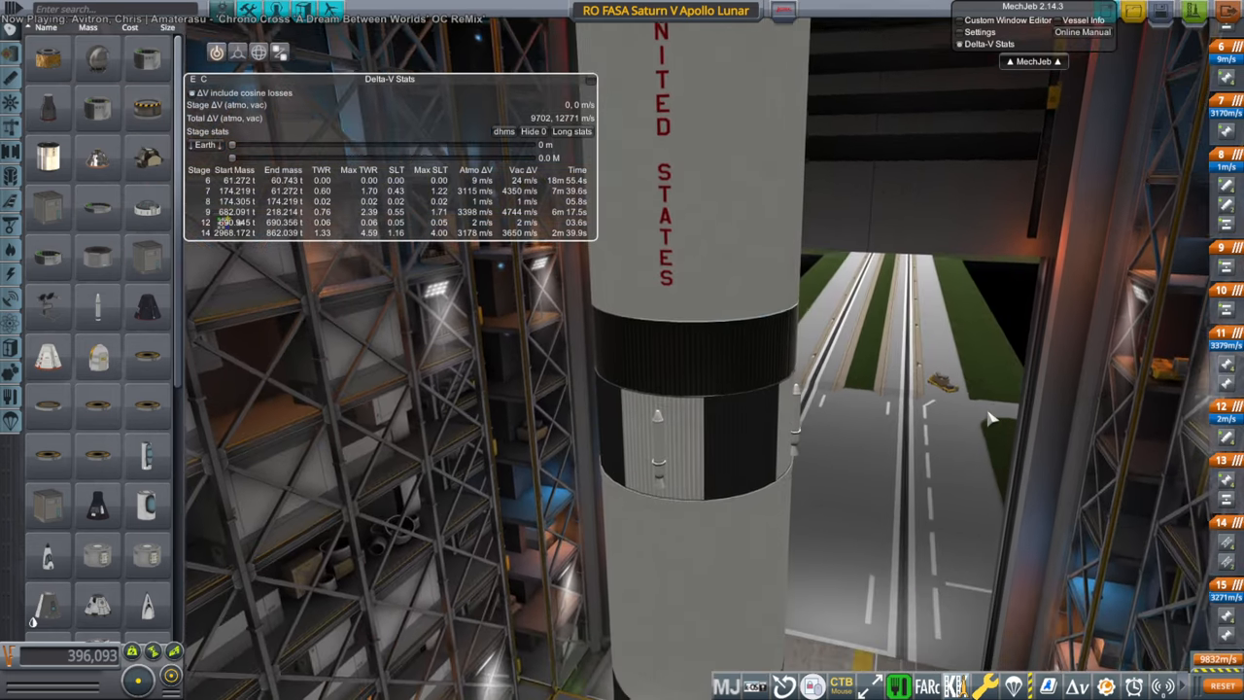
pyautogui.scroll(-5, 991, 418)
pyautogui.scroll(-5, 991, 408)
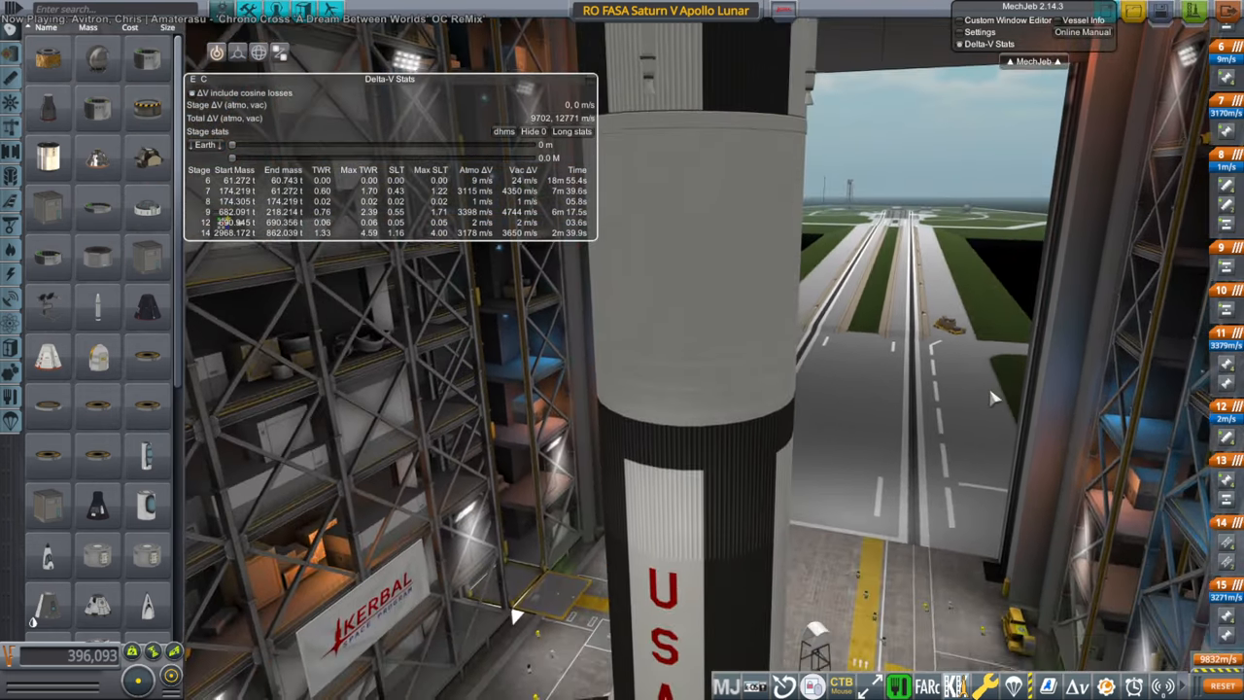
pyautogui.scroll(-5, 989, 384)
pyautogui.scroll(-5, 988, 382)
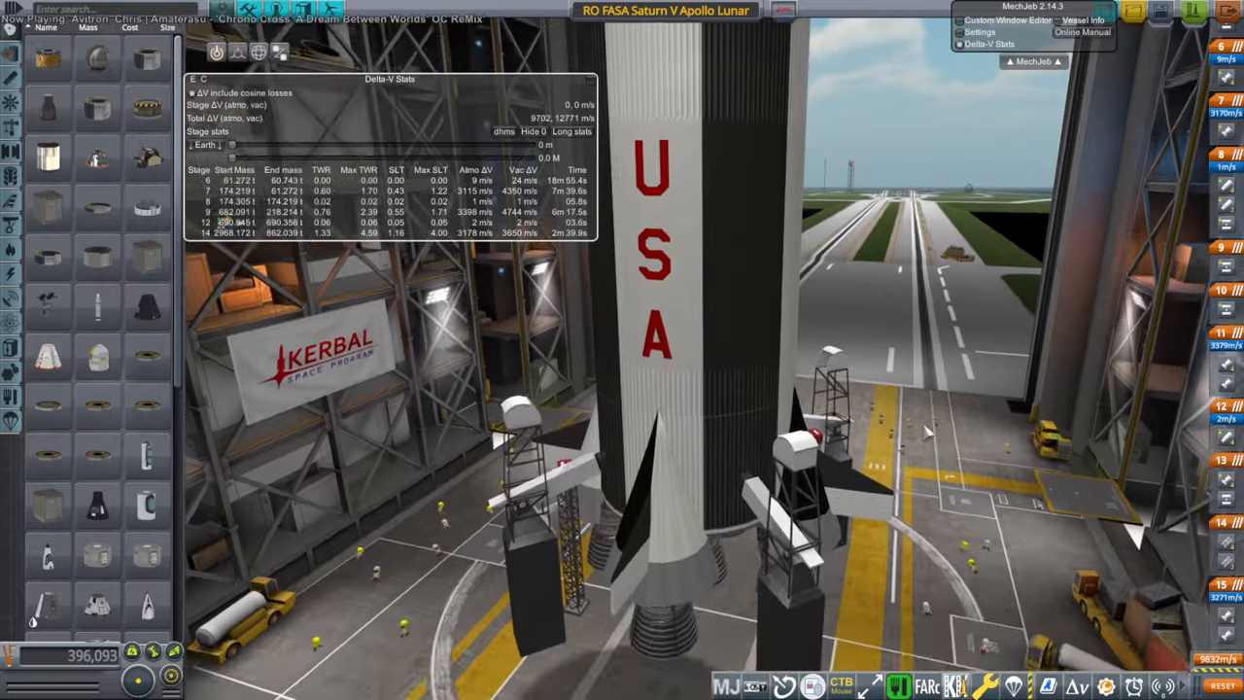
pyautogui.moveTo(928, 432); pyautogui.dragTo(737, 303)
pyautogui.rightClick(736, 303)
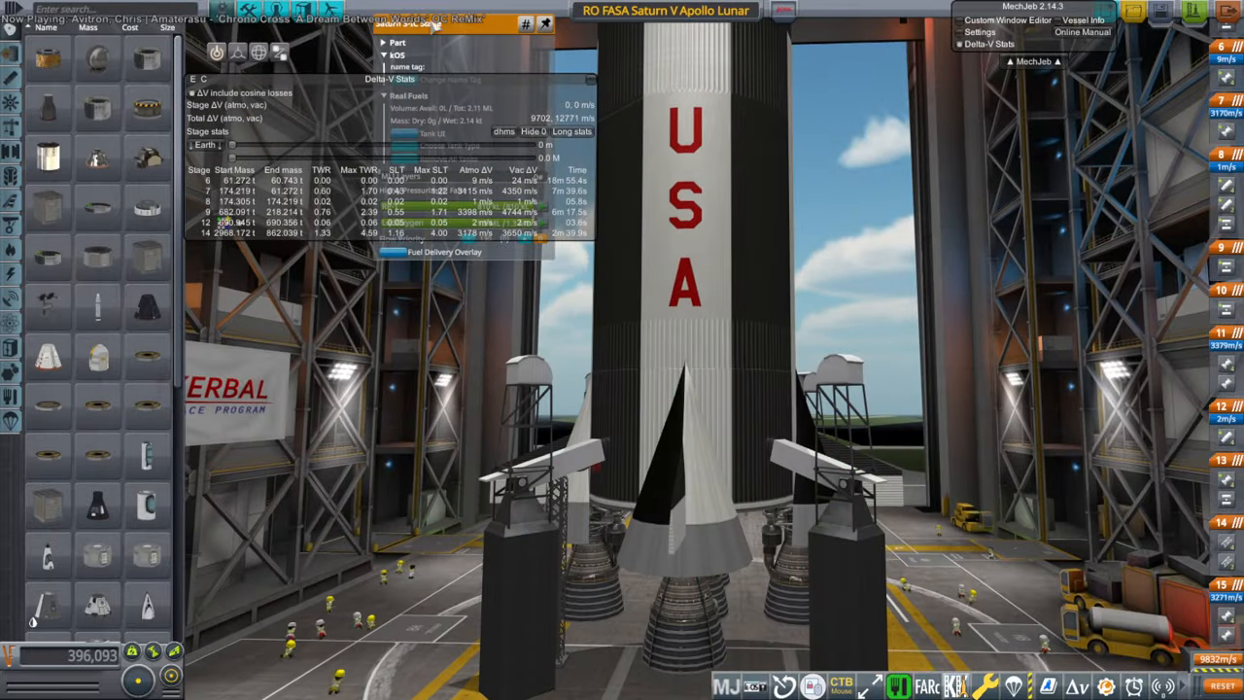
pyautogui.moveTo(434, 25); pyautogui.dragTo(874, 90)
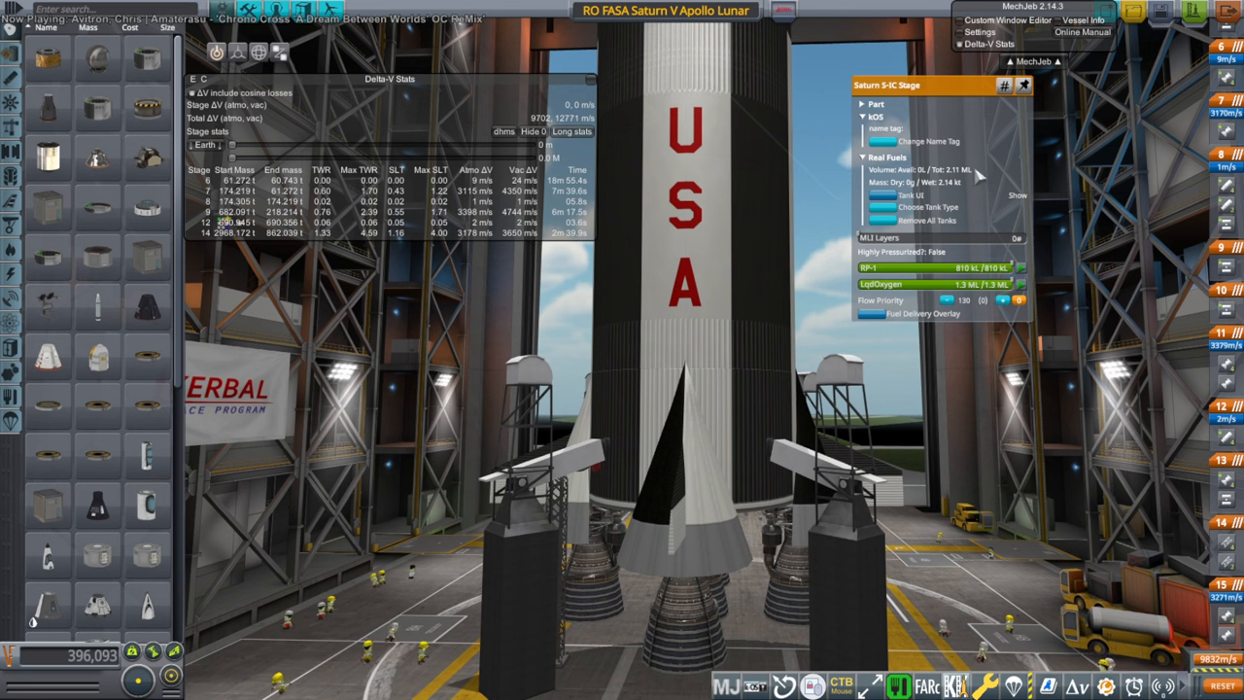
# Step: In the S-IC Tank UI, remove the RP-1 and LqdOxygen tanks
pyautogui.click(882, 195)
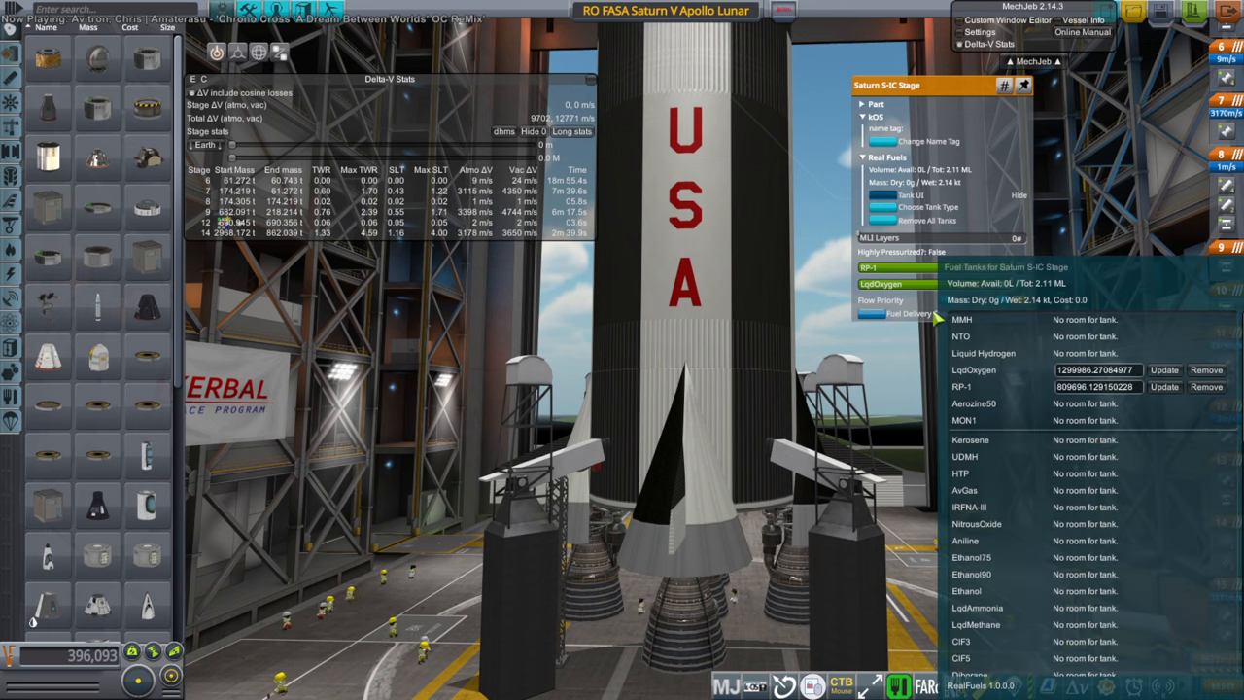
pyautogui.moveTo(1096, 269); pyautogui.dragTo(1004, 261)
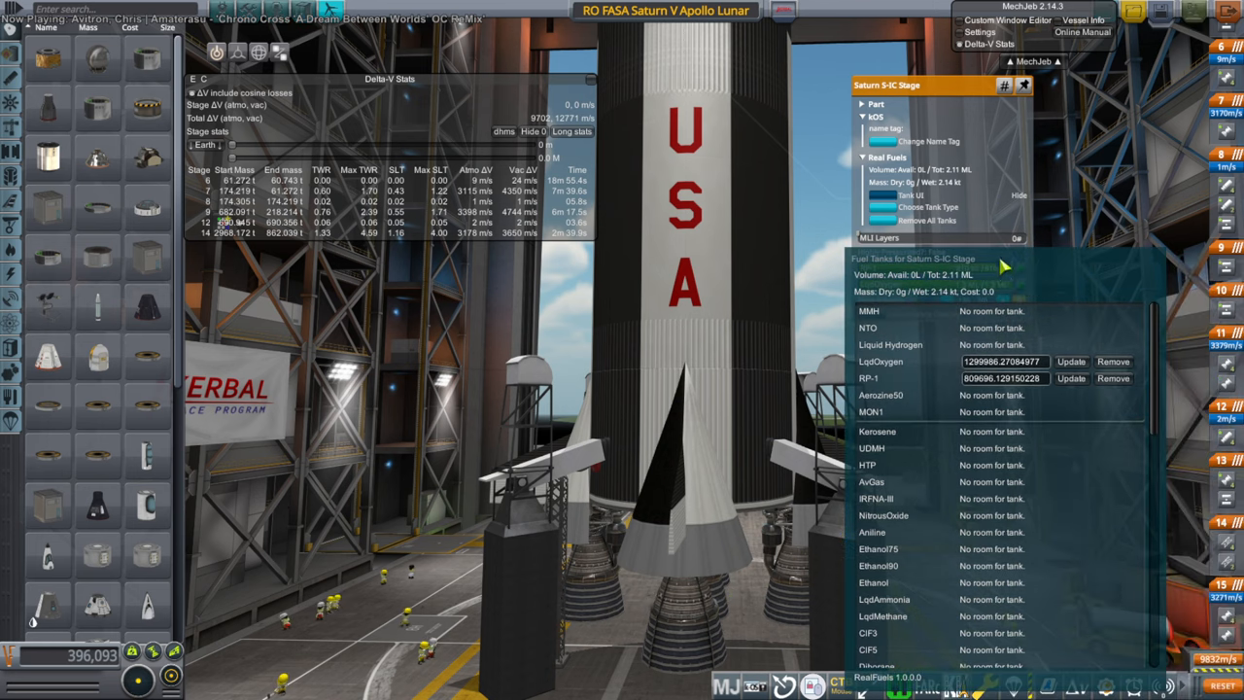
pyautogui.click(1112, 362)
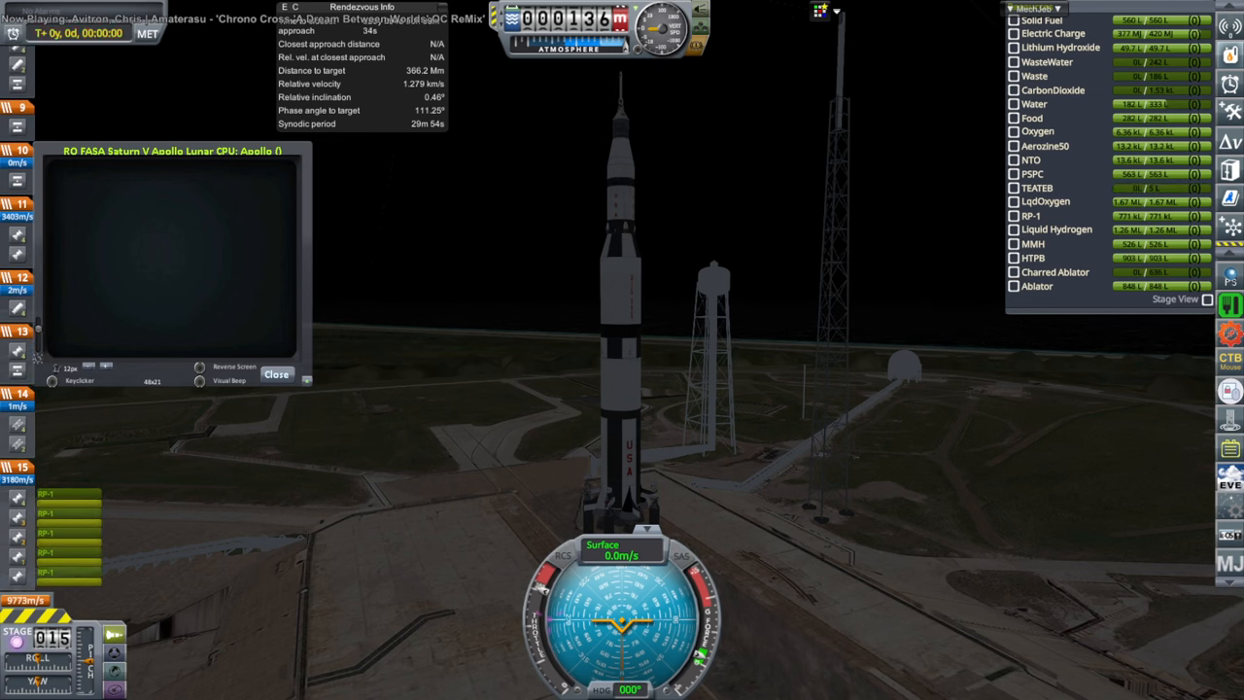
# Step: Ignite the first stage, release the Saturn V from the pad, then pause and choose Revert Flight
pyautogui.press('space')
pyautogui.press('space')
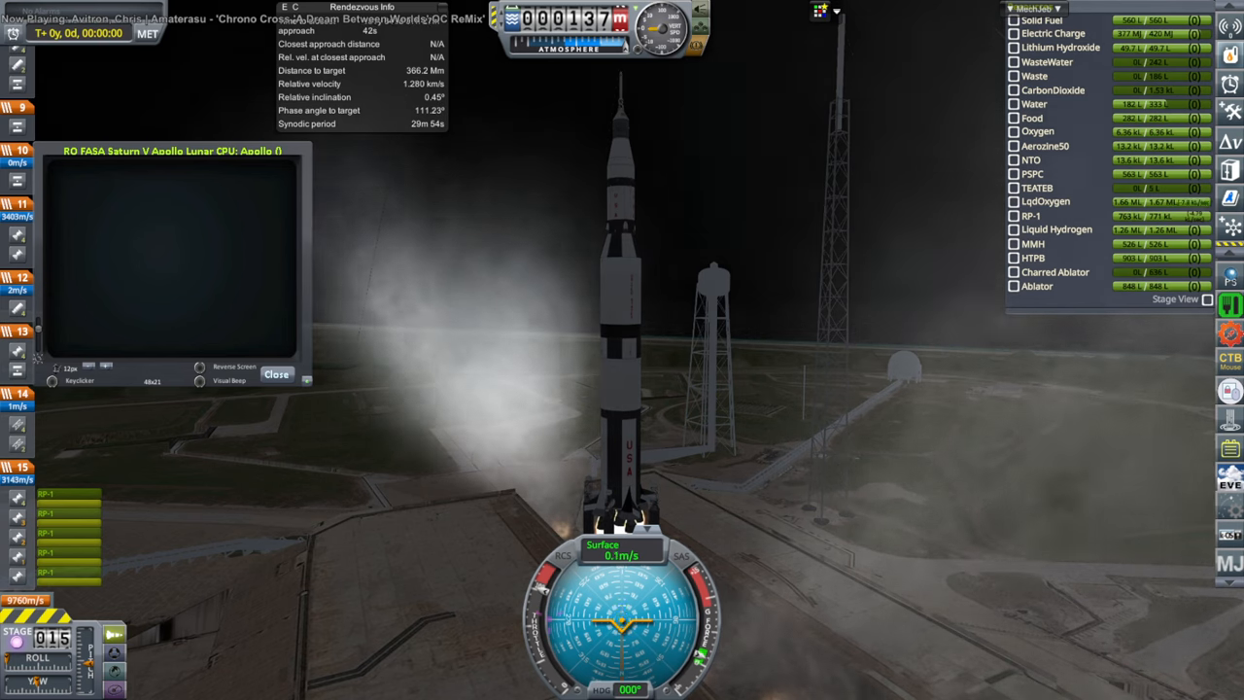
pyautogui.press('space')
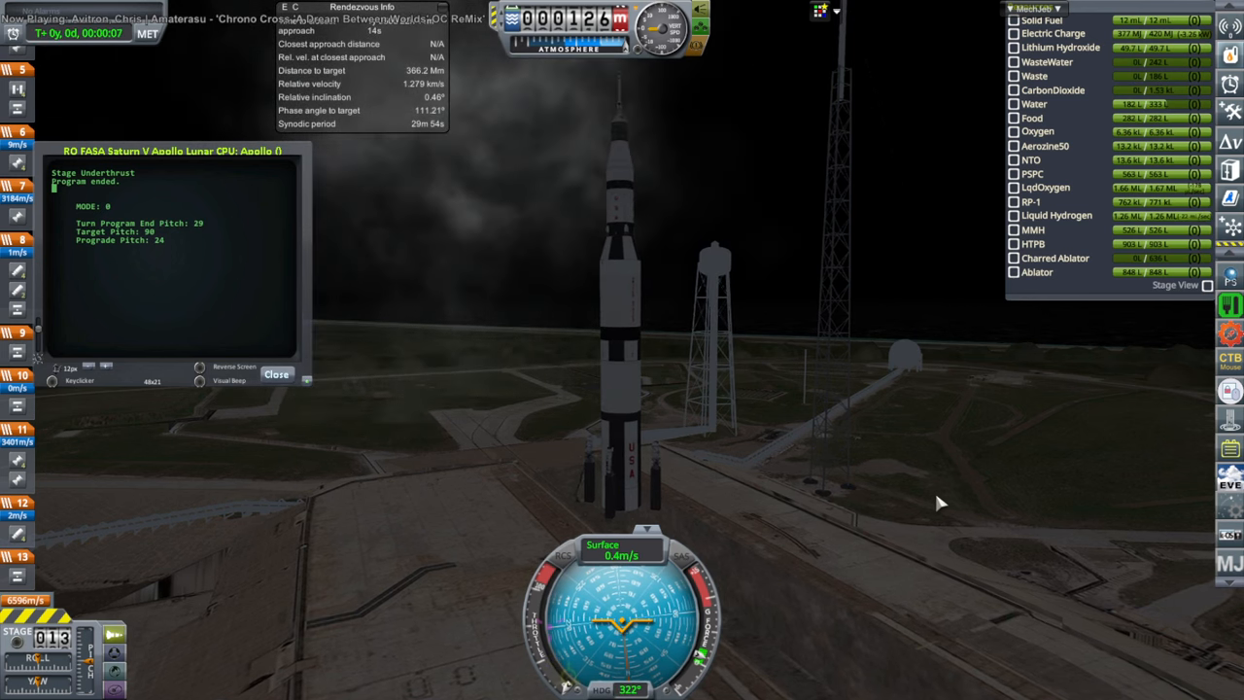
pyautogui.press('Escape')
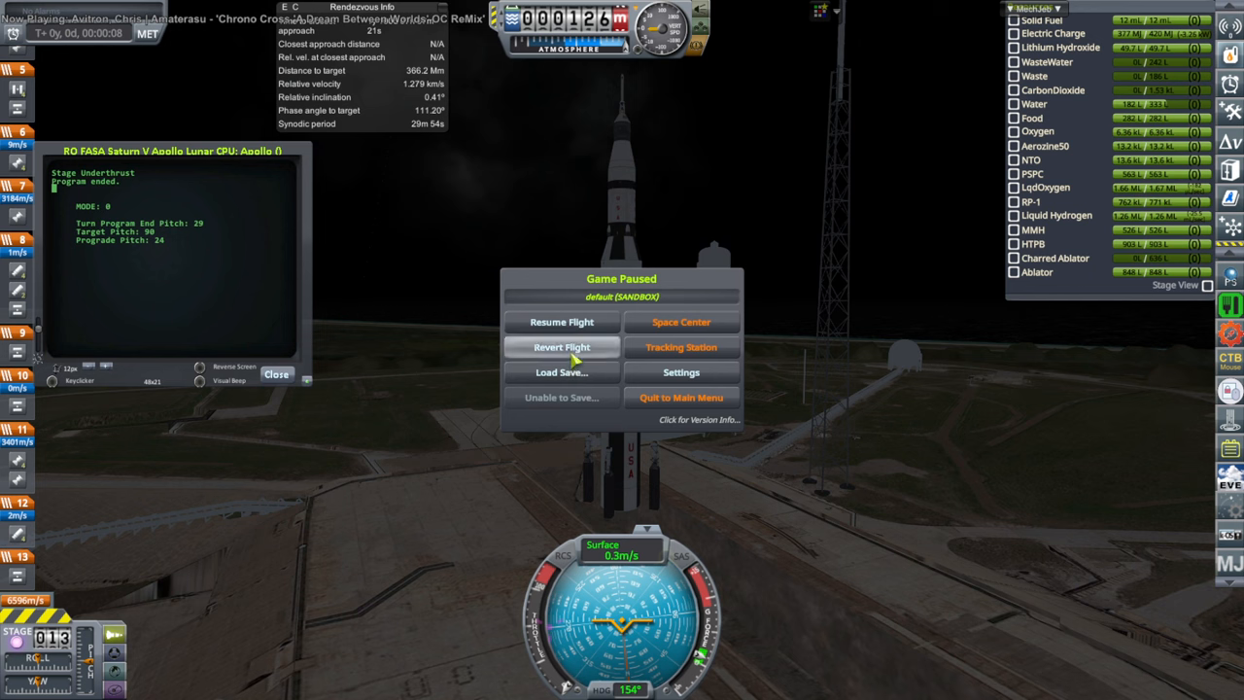
pyautogui.click(581, 355)
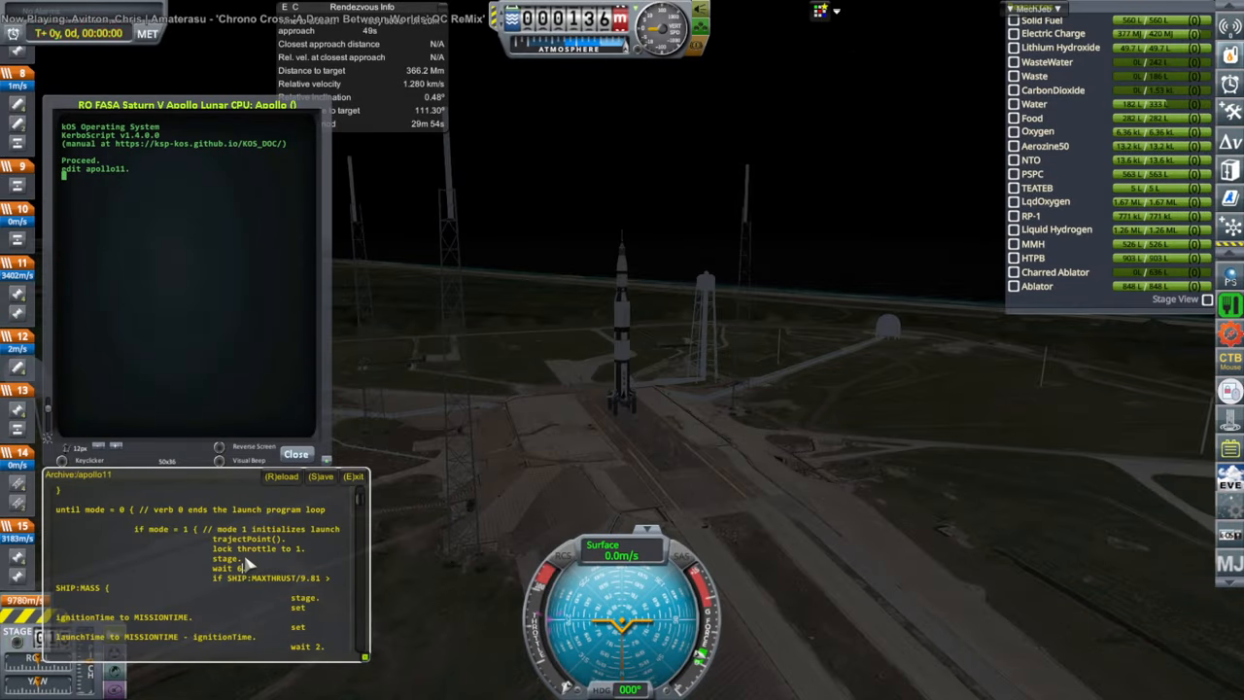
pyautogui.write('8.')
# Step: Save the apollo11 kOS script with wait 8 and exit the editor to relaunch
pyautogui.click(321, 476)
pyautogui.click(354, 476)
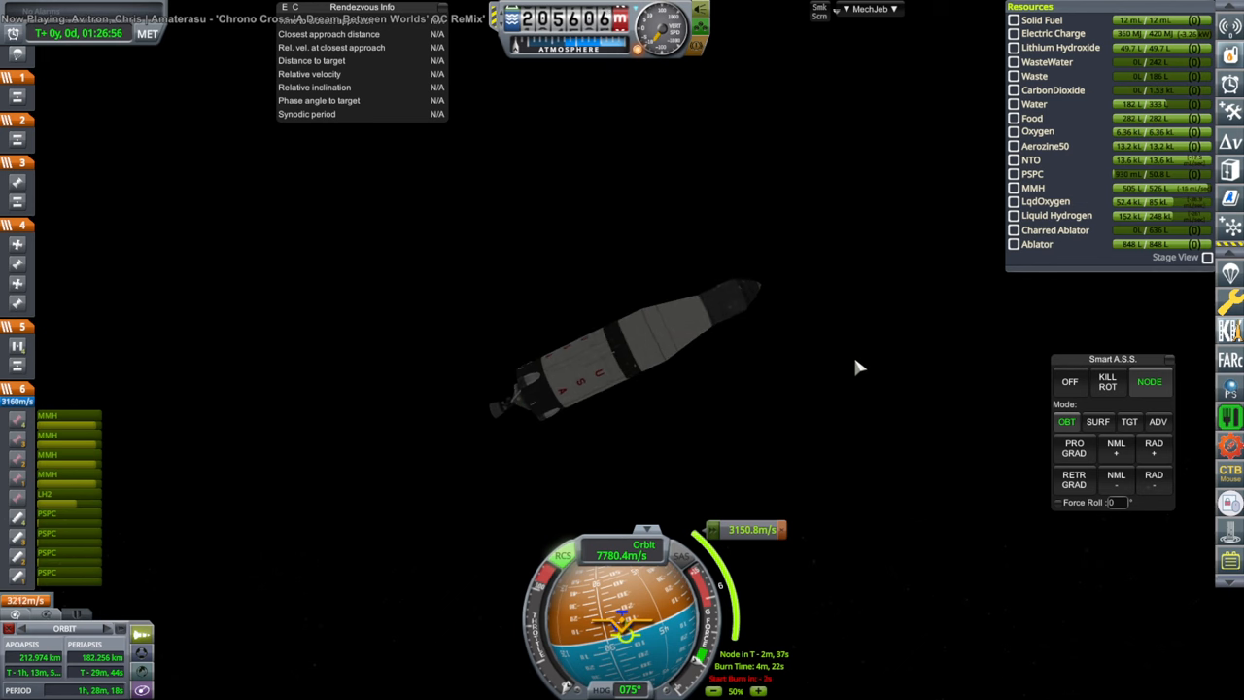
# Step: Stage in orbit and check the J-2 engine shows no ignitions remaining
pyautogui.press('space')
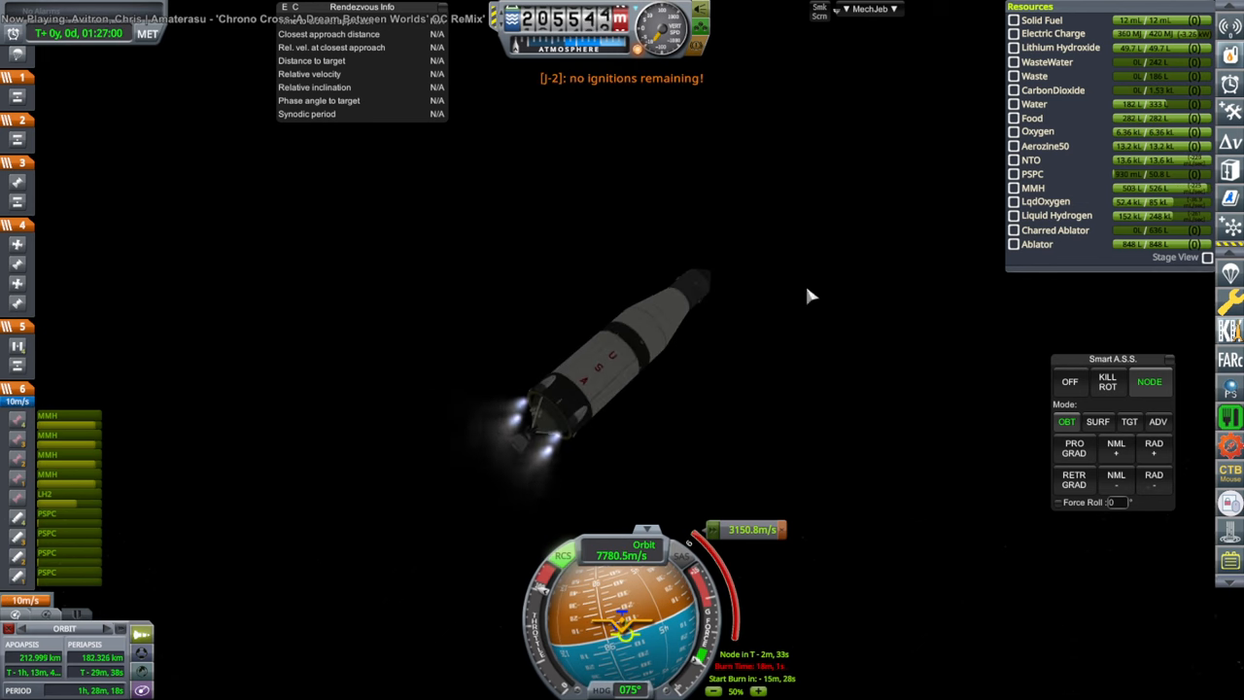
pyautogui.rightClick(532, 427)
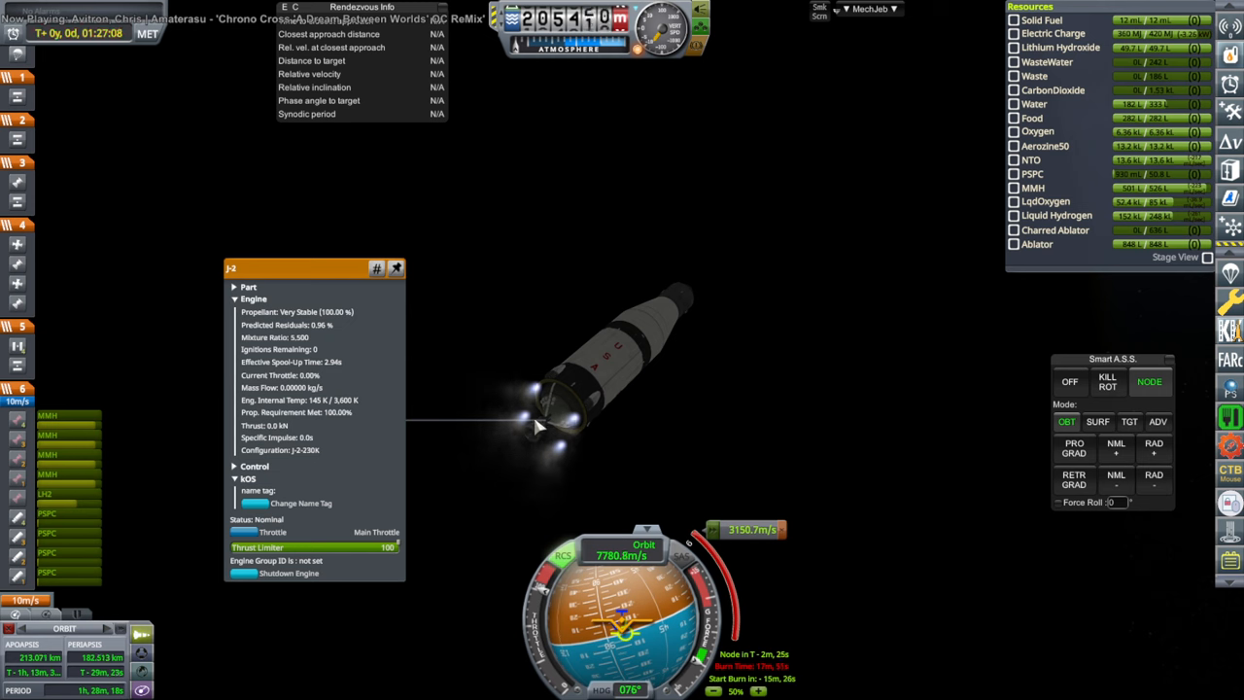
pyautogui.click(863, 396)
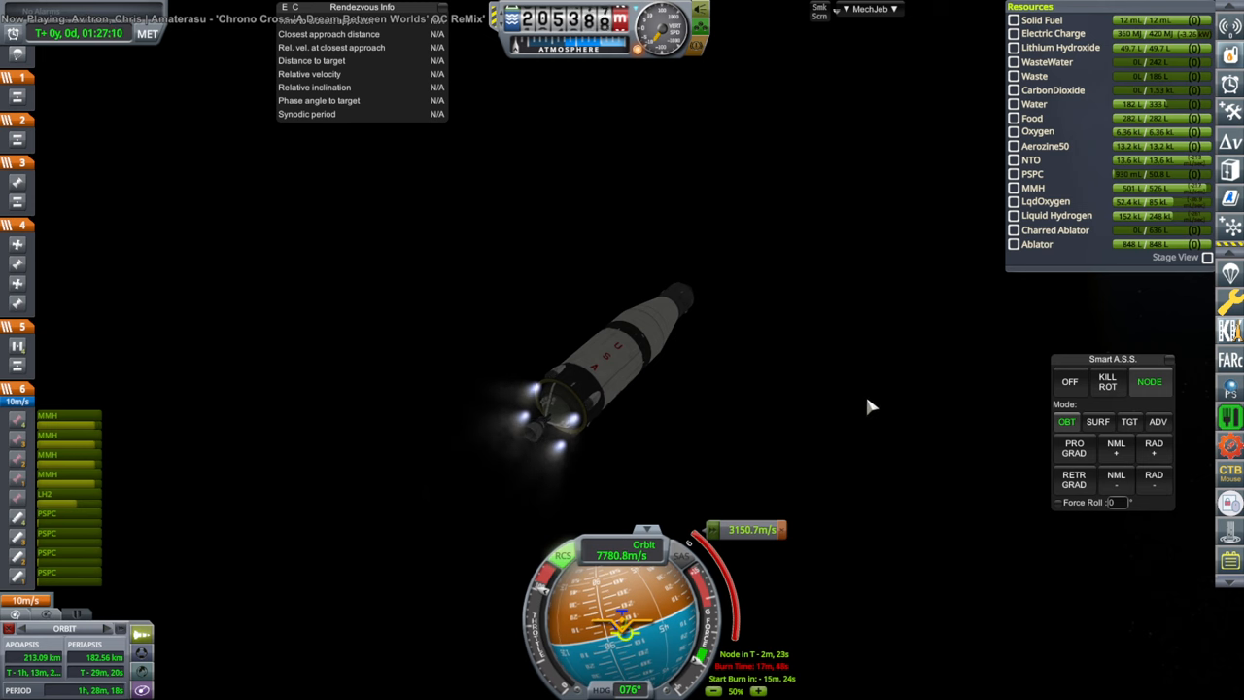
# Step: Revert to vehicle assembly and switch the J-2 to the J-2-230K EngineConditioningKit subconfig
pyautogui.press('Escape')
pyautogui.click(539, 352)
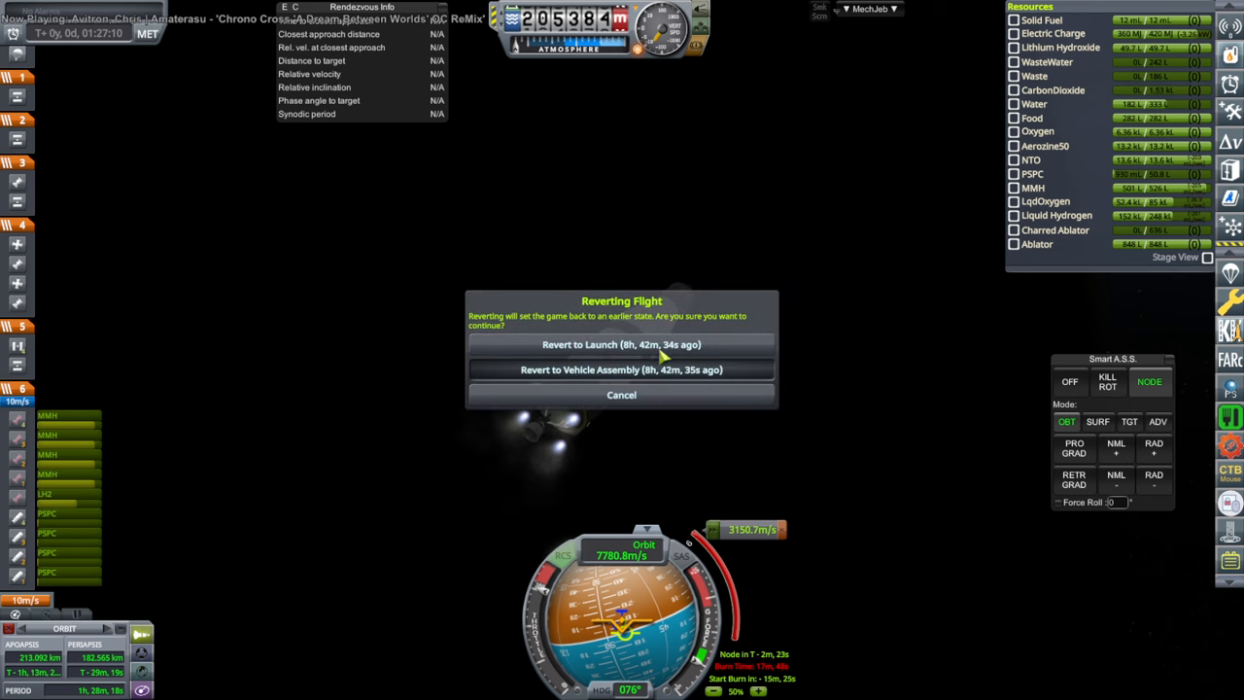
pyautogui.click(620, 370)
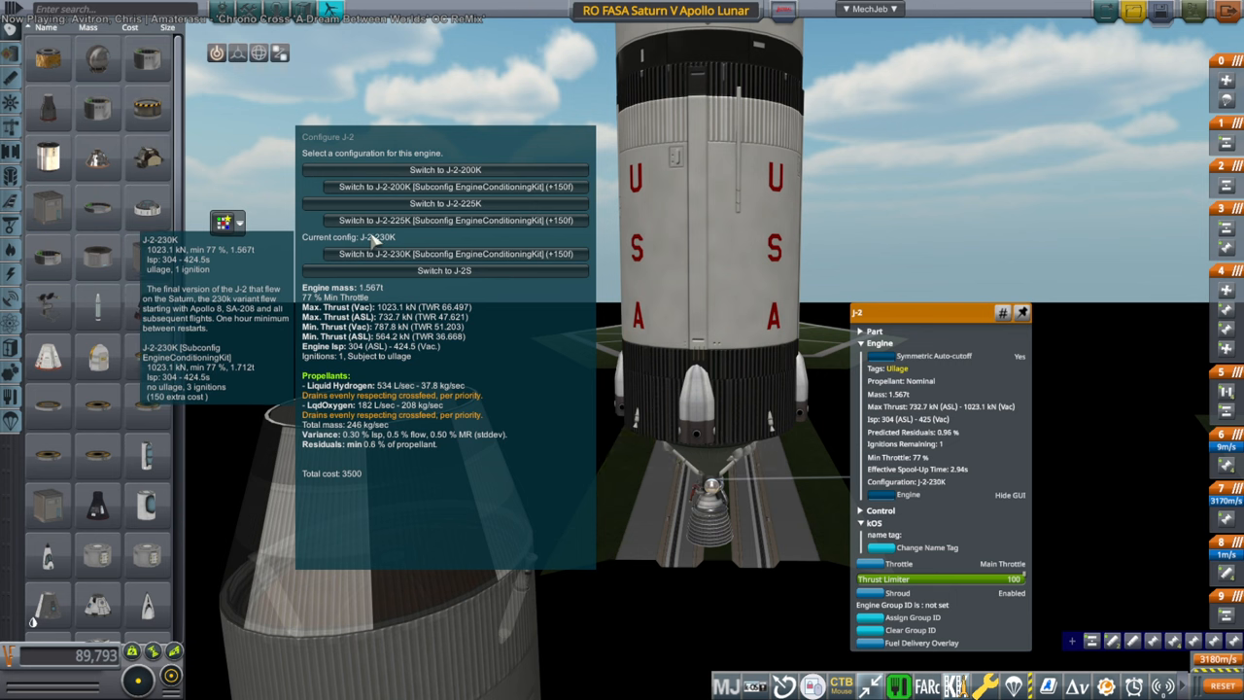
pyautogui.click(379, 254)
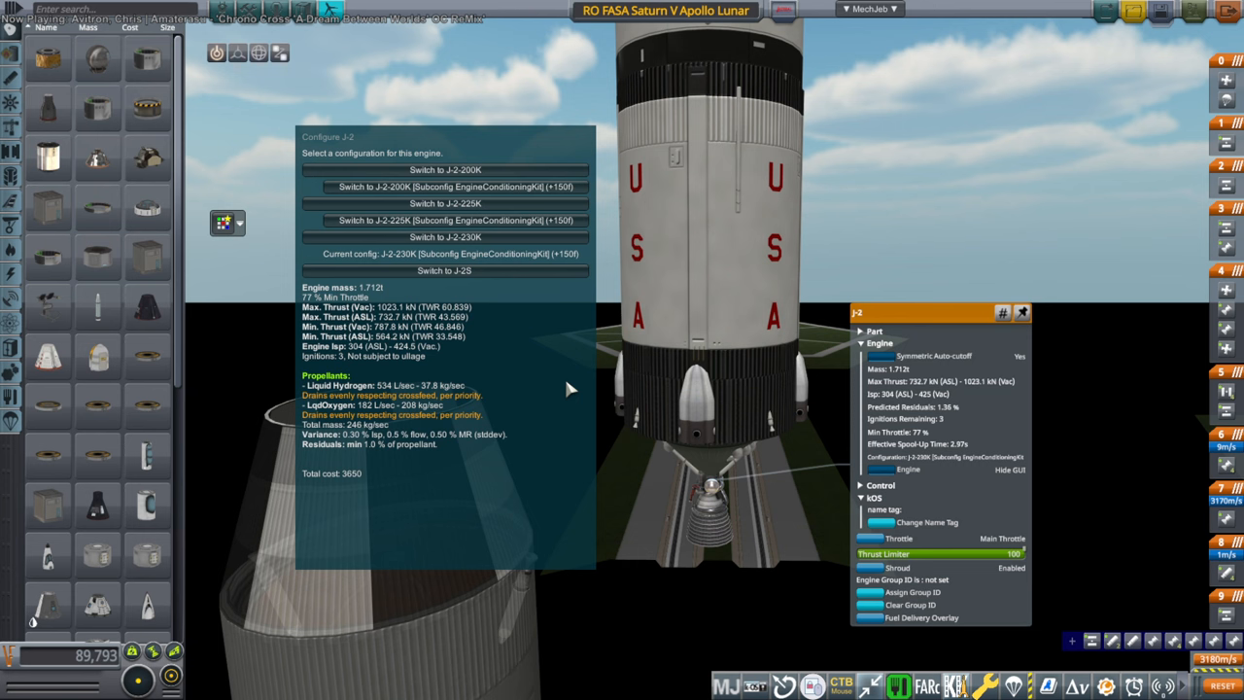
# Step: Check the S-IVB and S-IC tank contents, then switch to RO_FASA_ApolloCSM.cfg in the text editor
pyautogui.rightClick(569, 389)
pyautogui.rightClick(721, 206)
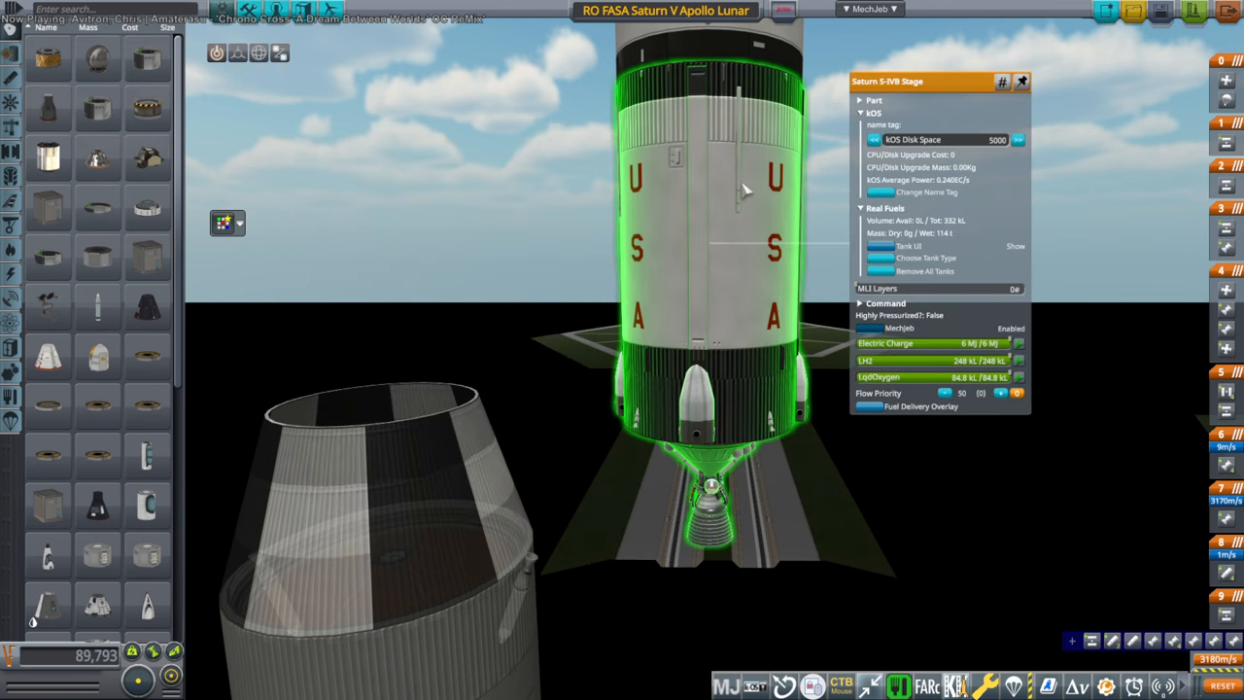
pyautogui.scroll(-5, 773, 552)
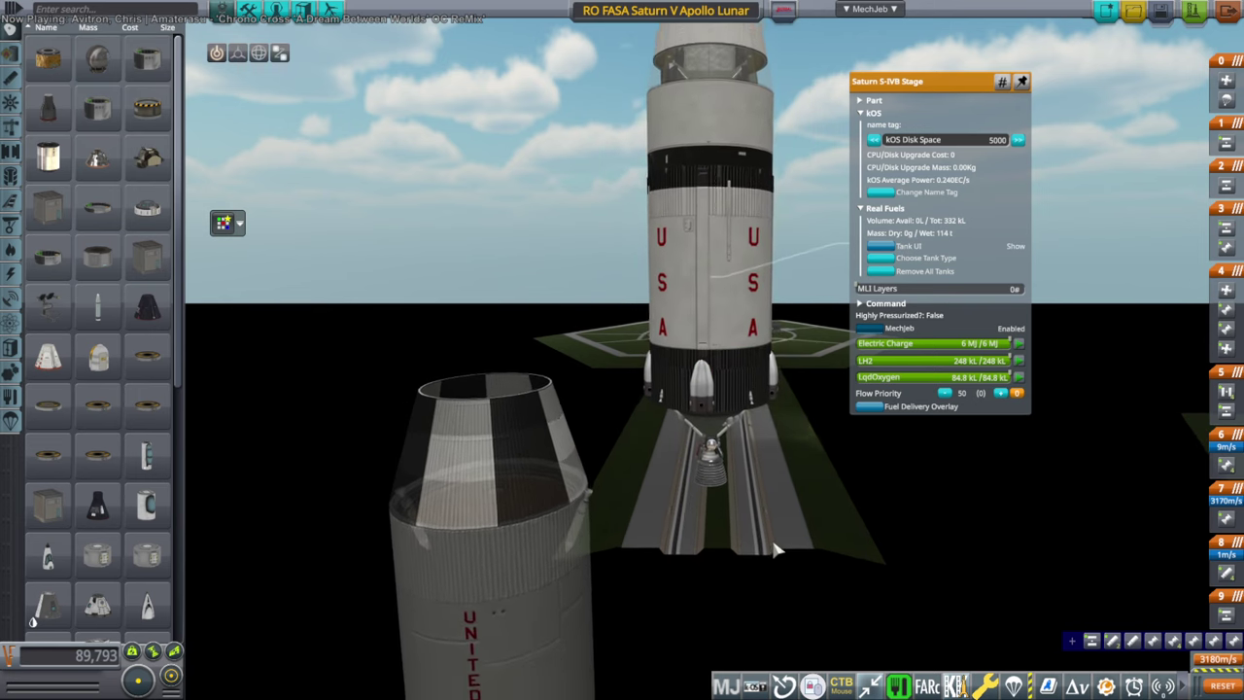
pyautogui.scroll(-5, 777, 544)
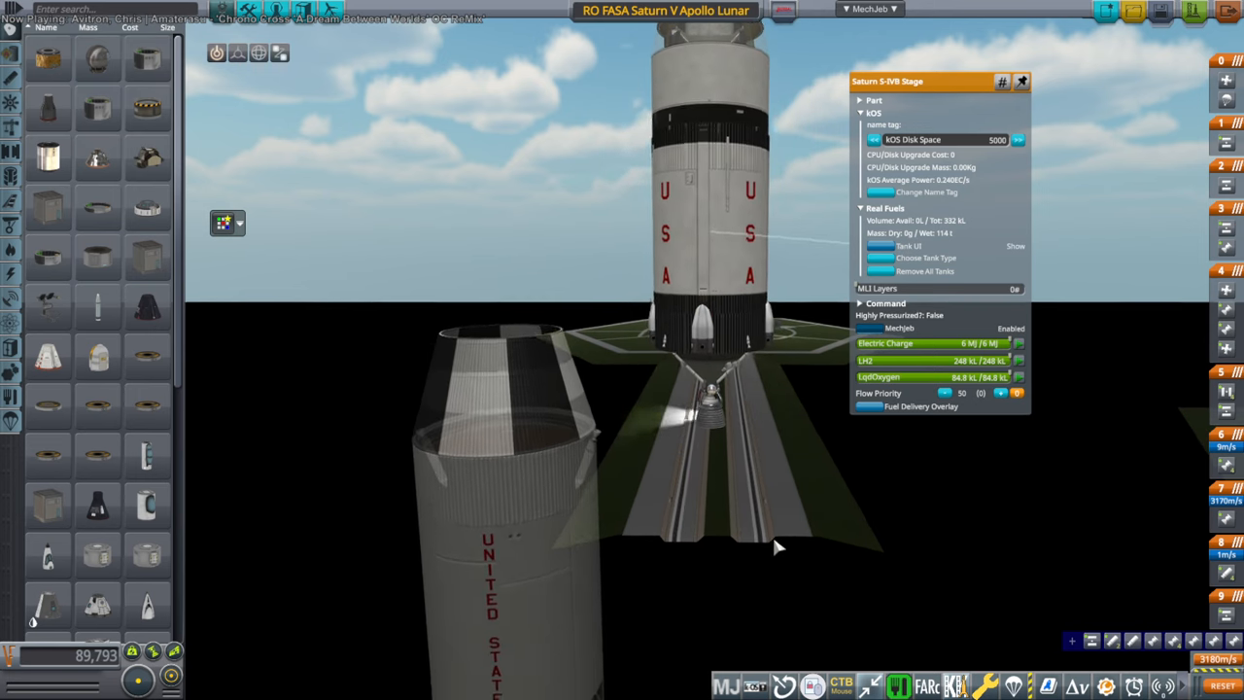
pyautogui.scroll(-4, 777, 540)
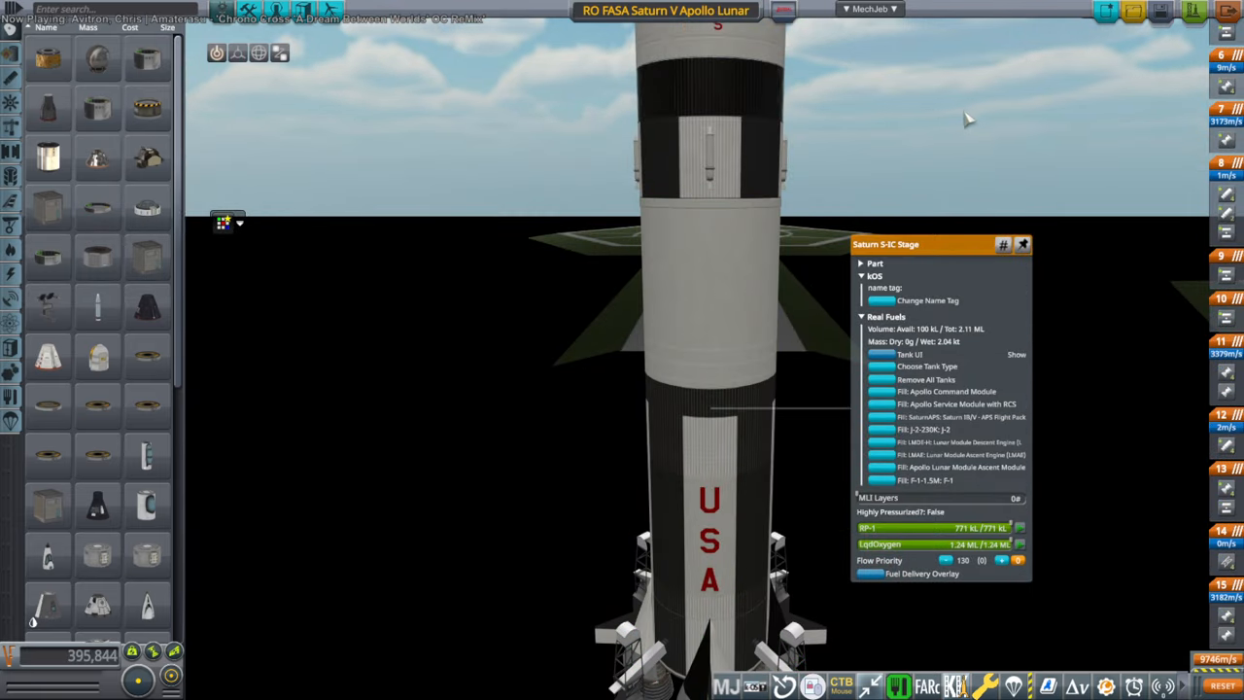
pyautogui.click(420, 155)
pyautogui.click(330, 8)
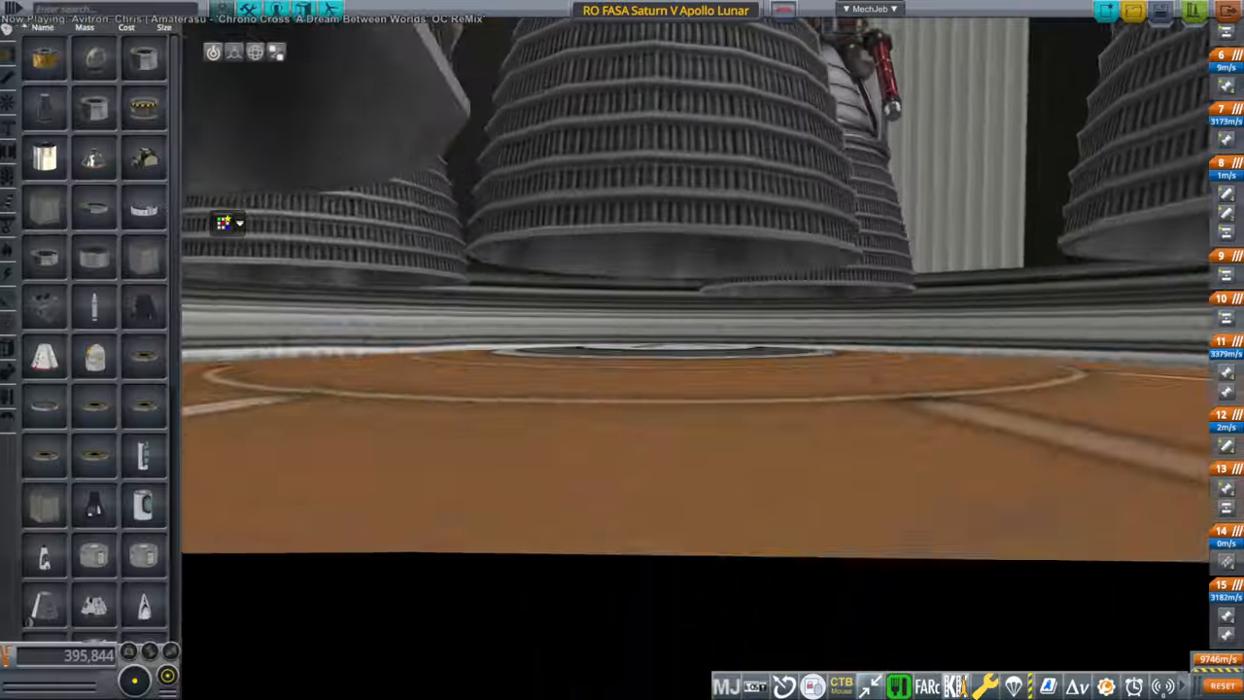
pyautogui.scroll(-6, 871, 355)
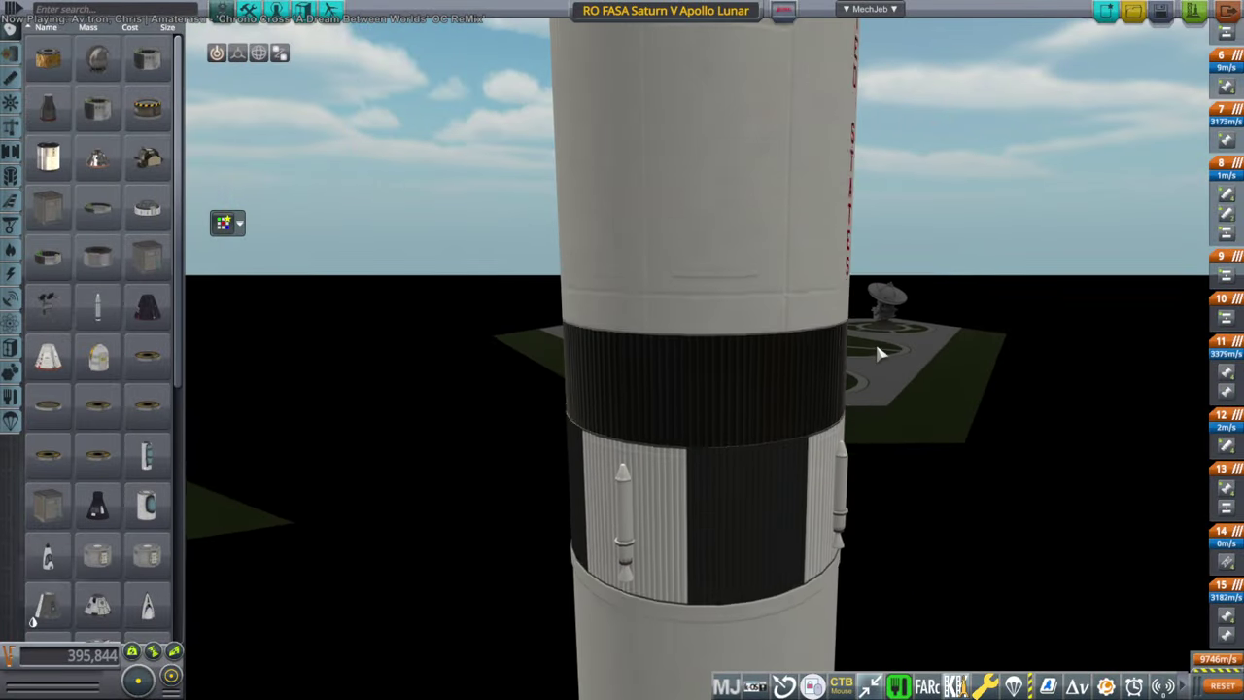
pyautogui.scroll(8, 877, 352)
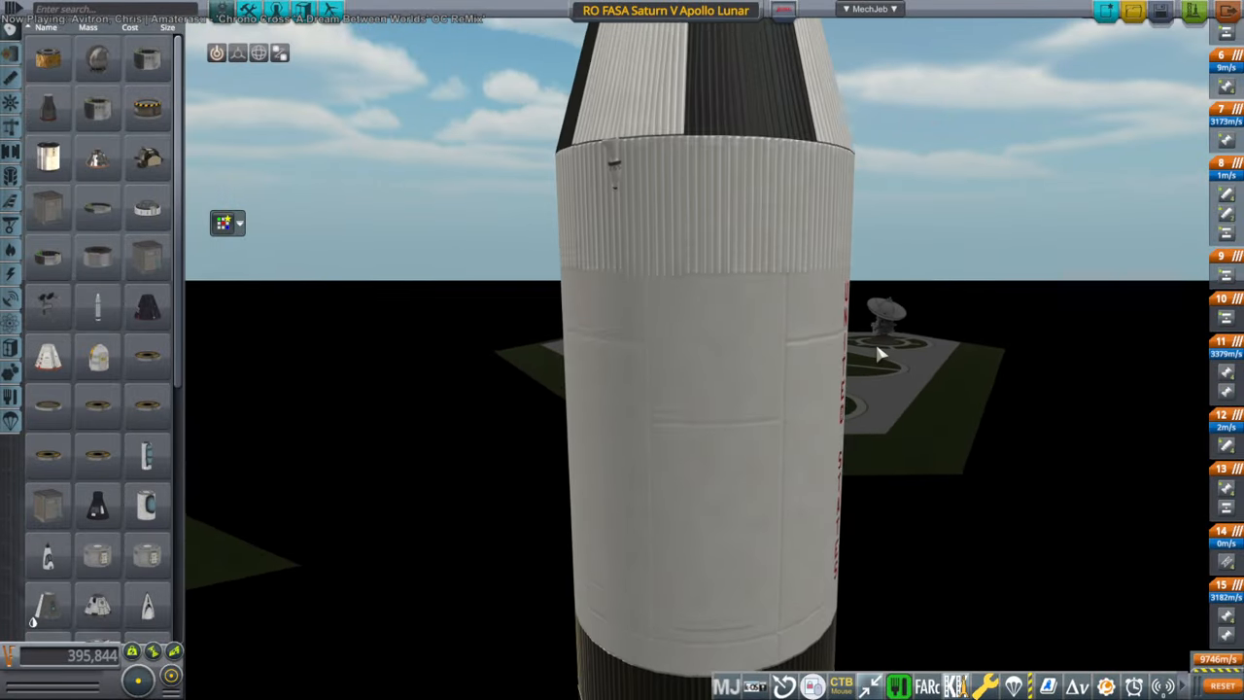
pyautogui.scroll(8, 877, 352)
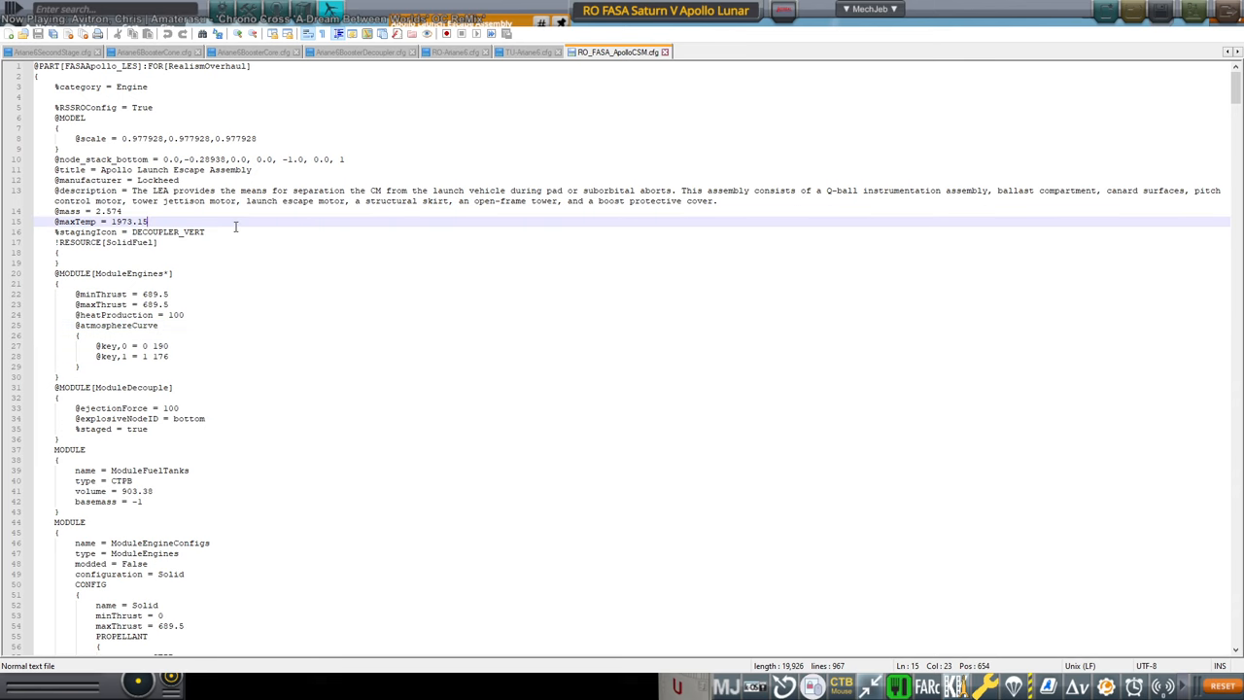
pyautogui.scroll(-3, 231, 252)
# Step: Review the ModuleFuelTanks CTPB and engine config lines, then switch back to KSP
pyautogui.doubleClick(155, 428)
pyautogui.click(132, 356)
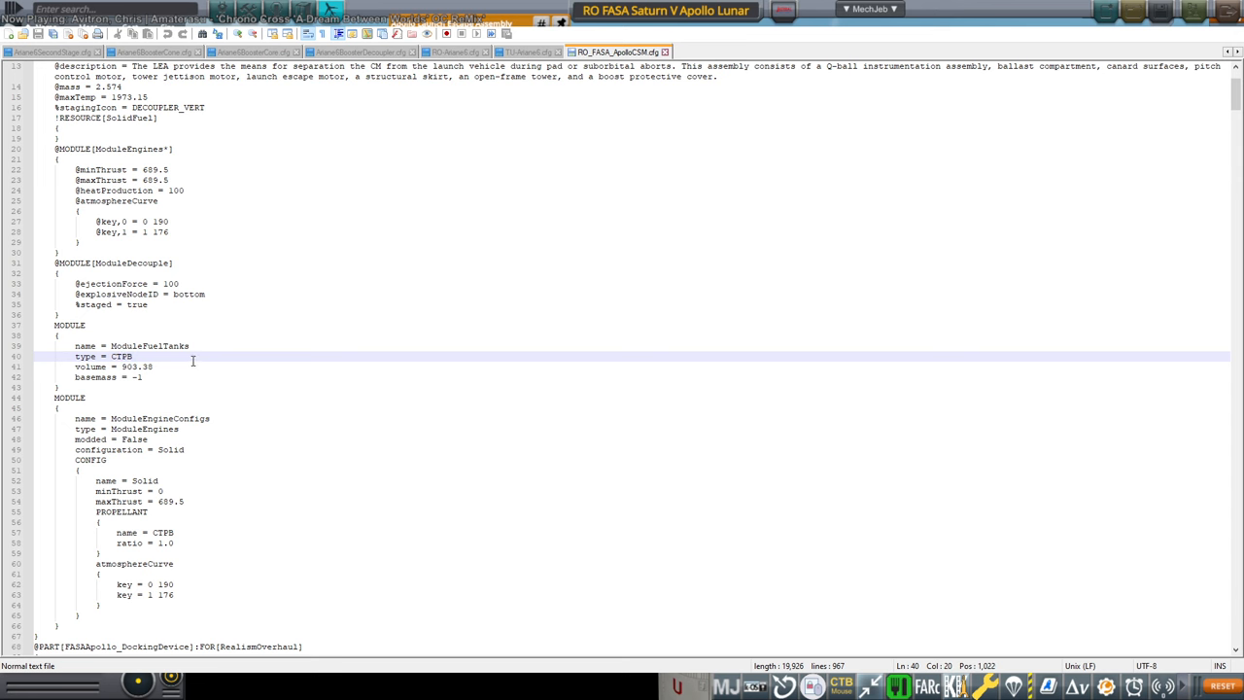
pyautogui.hotkey('alt', 'Tab')
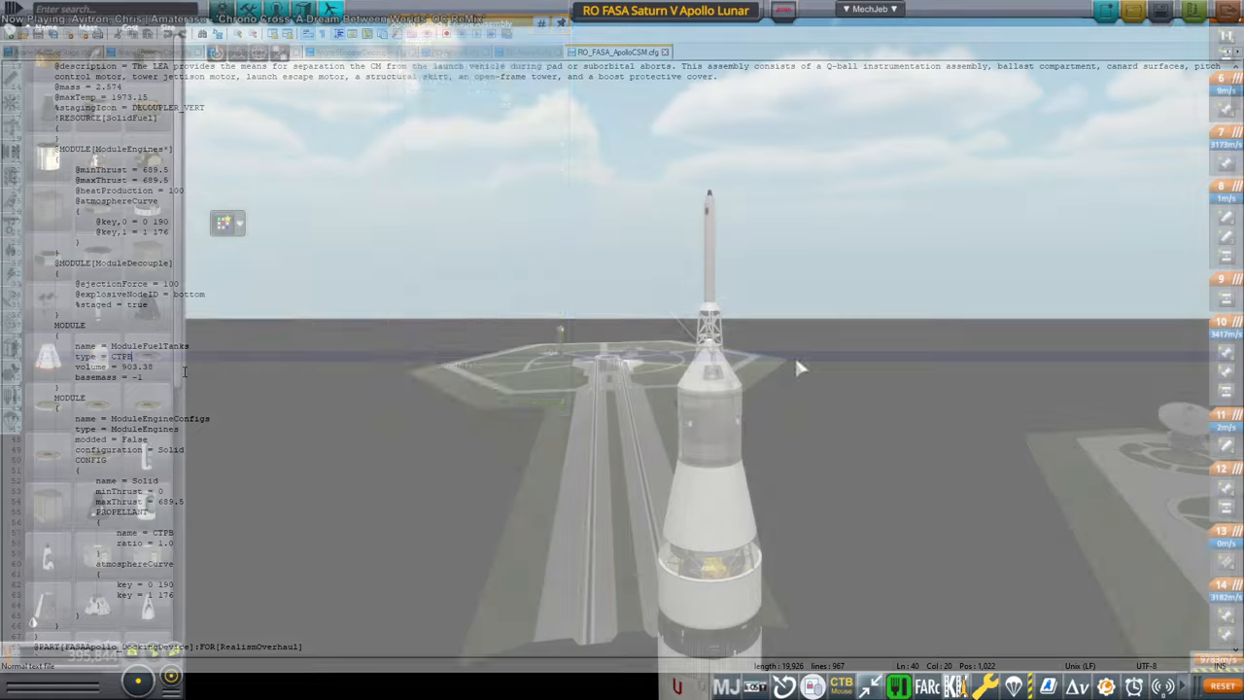
# Step: Pick up the launch escape tower and restore it onto the rocket
pyautogui.click(710, 291)
pyautogui.press('Delete')
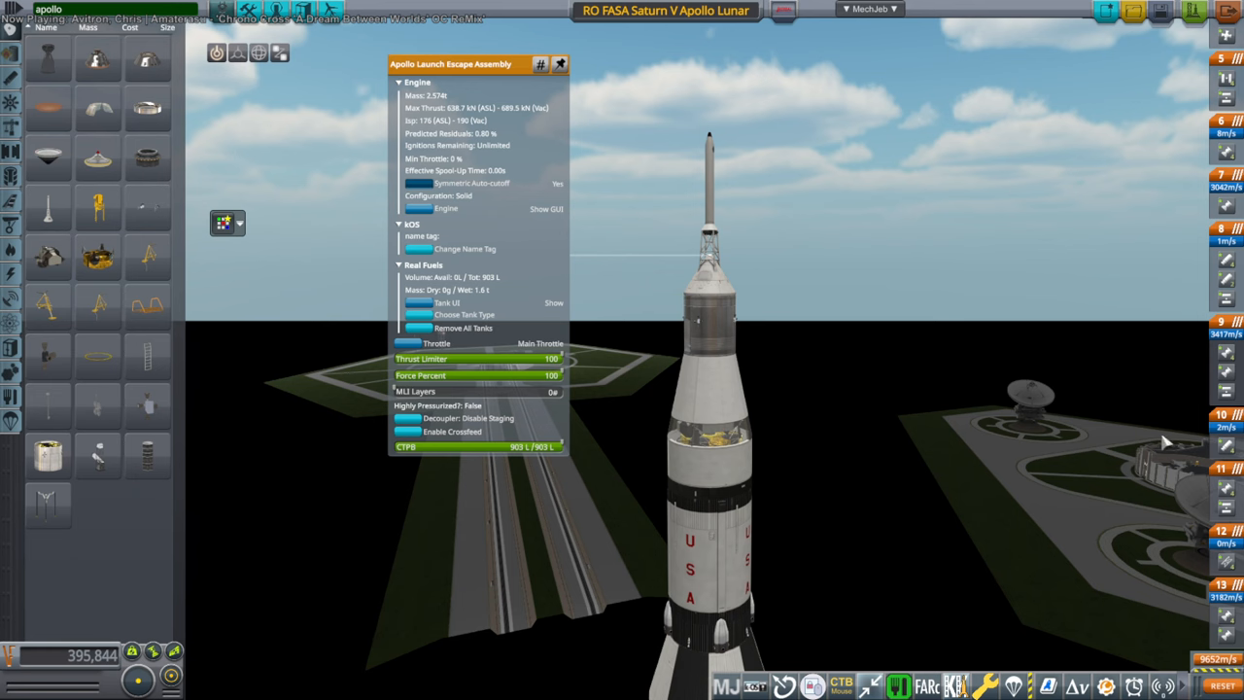
pyautogui.scroll(-2, 1185, 336)
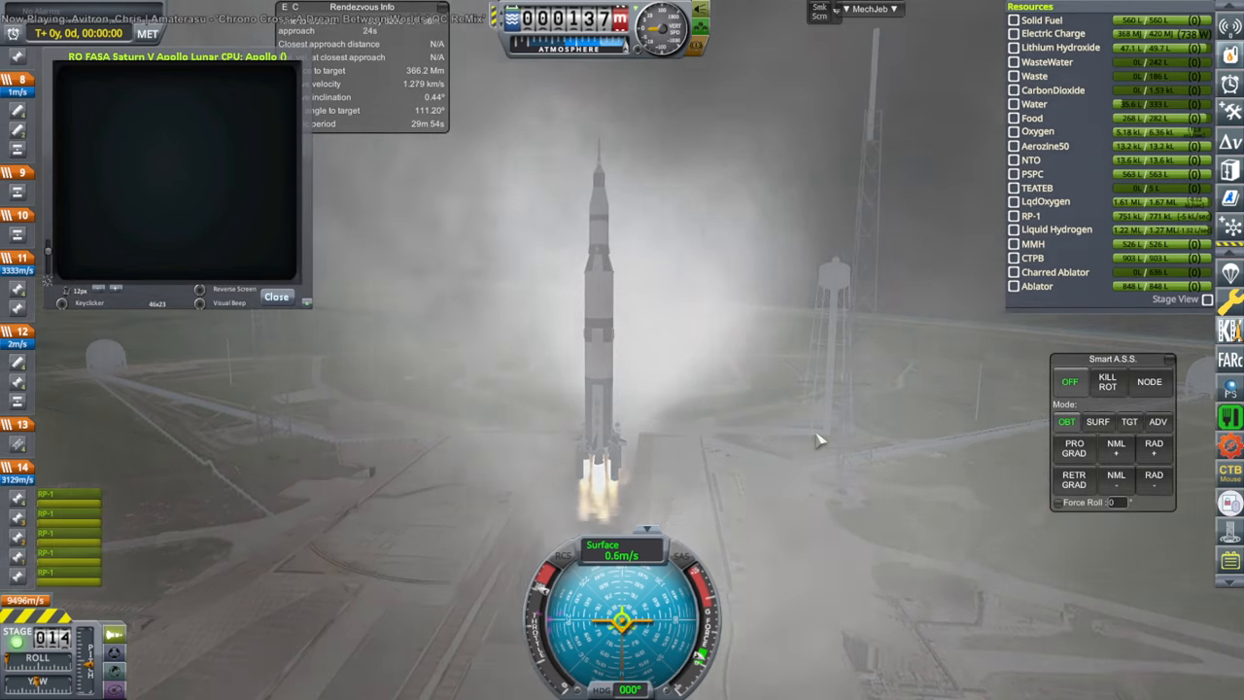
# Step: Stage to lift off and let the kOS program fly the ascent to orbit
pyautogui.press('space')
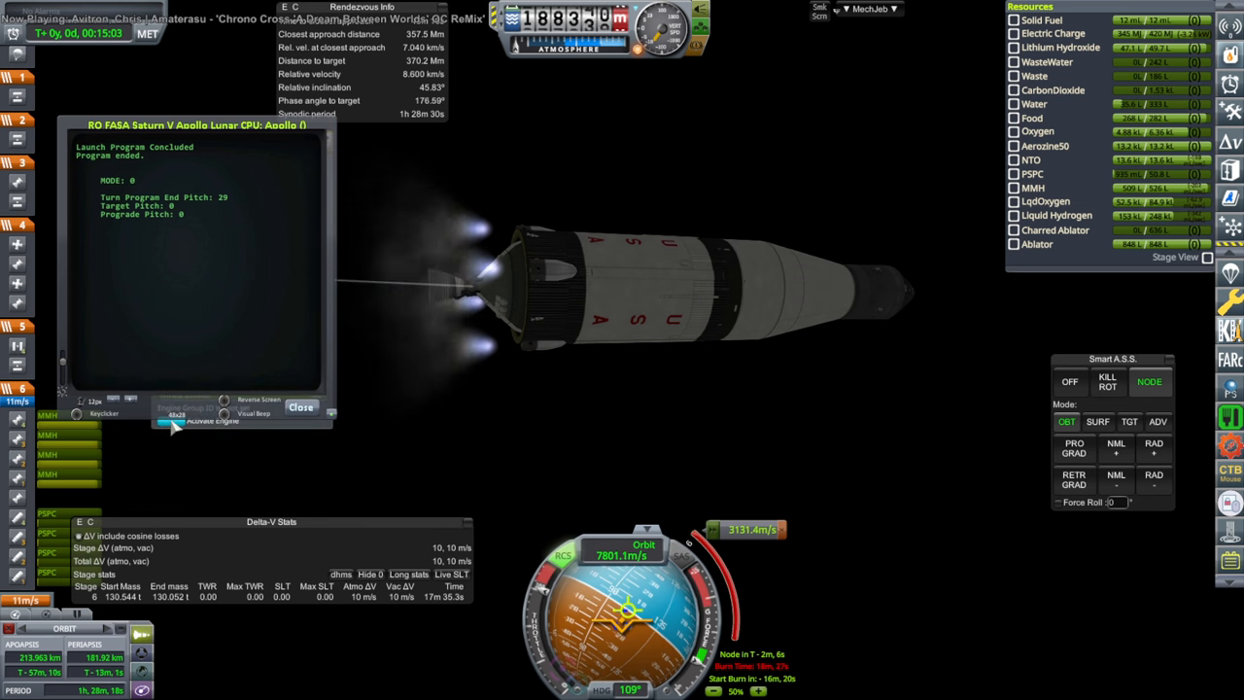
# Step: Close the kOS terminal and activate the S-IVB's J-2 engine in orbit
pyautogui.click(214, 421)
pyautogui.click(300, 407)
pyautogui.rightClick(437, 388)
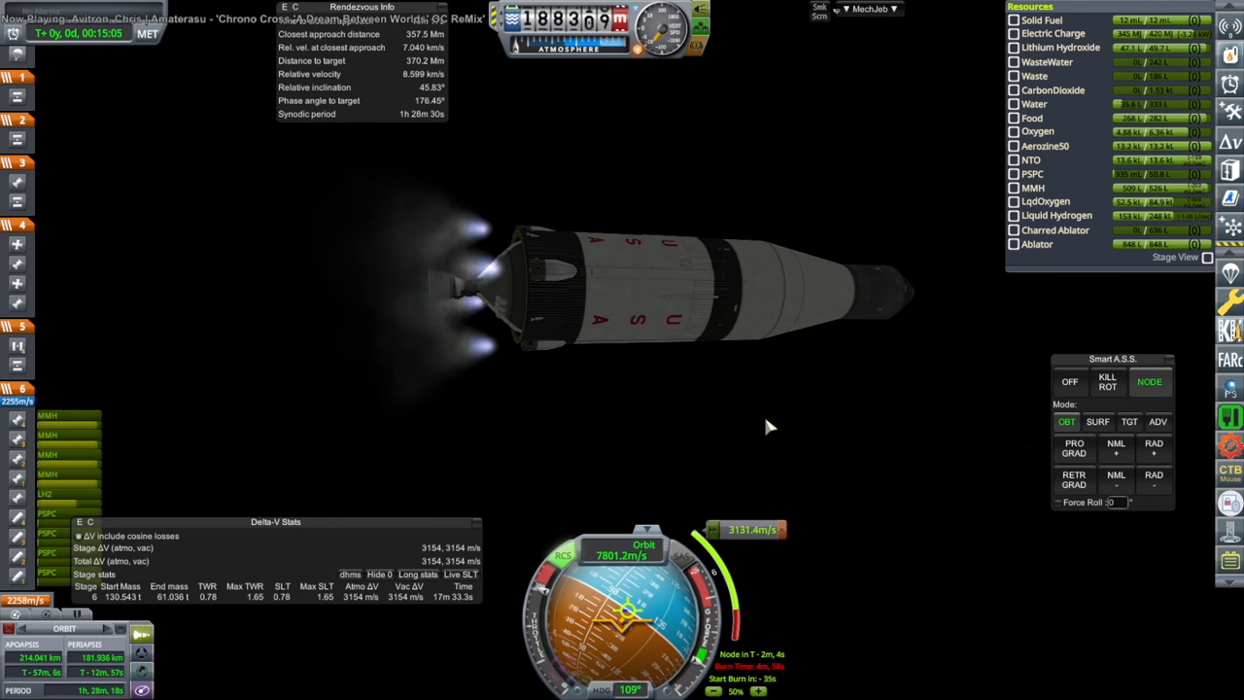
pyautogui.moveTo(764, 413); pyautogui.dragTo(882, 390)
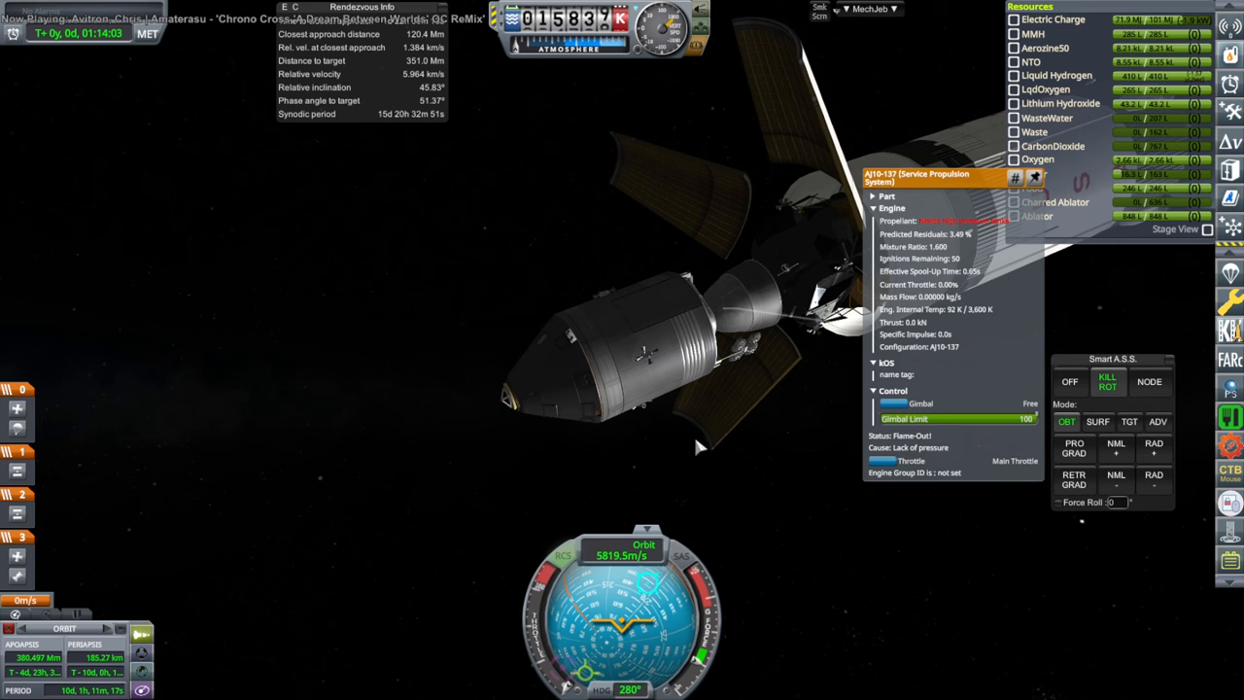
# Step: Inspect the AJ10-137 engine and switch control to the Apollo Lunar Ship
pyautogui.rightClick(854, 594)
pyautogui.moveTo(801, 537); pyautogui.dragTo(806, 331)
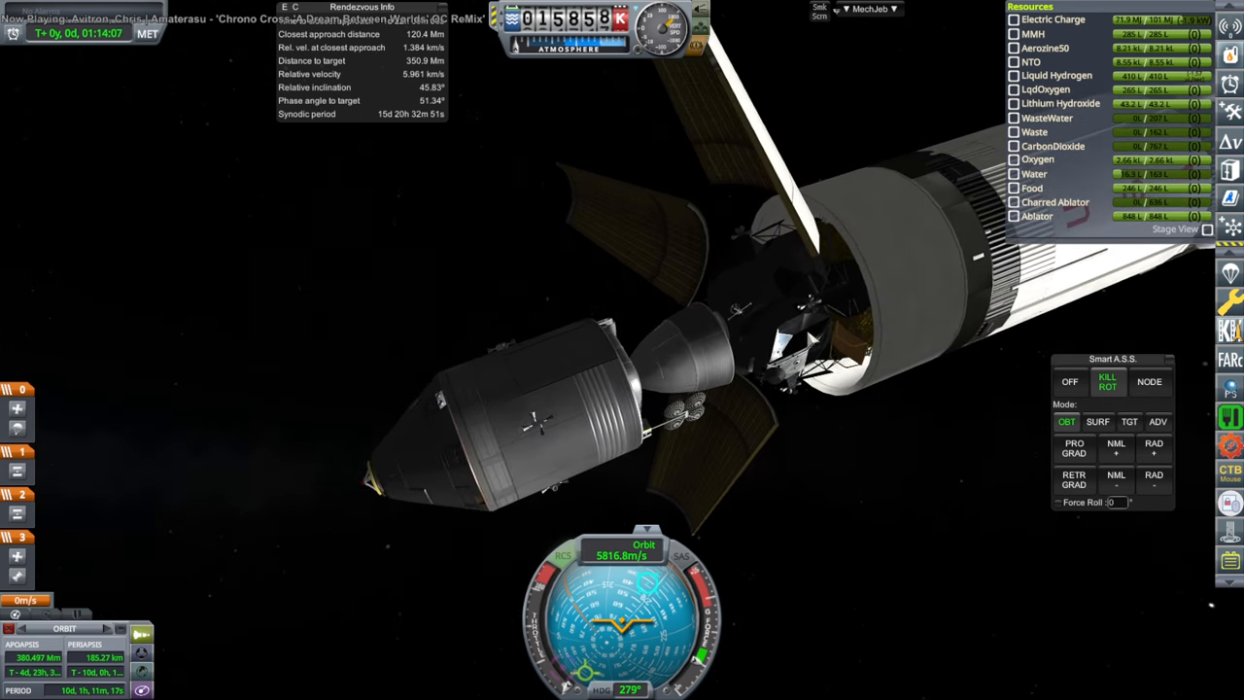
pyautogui.press(']')
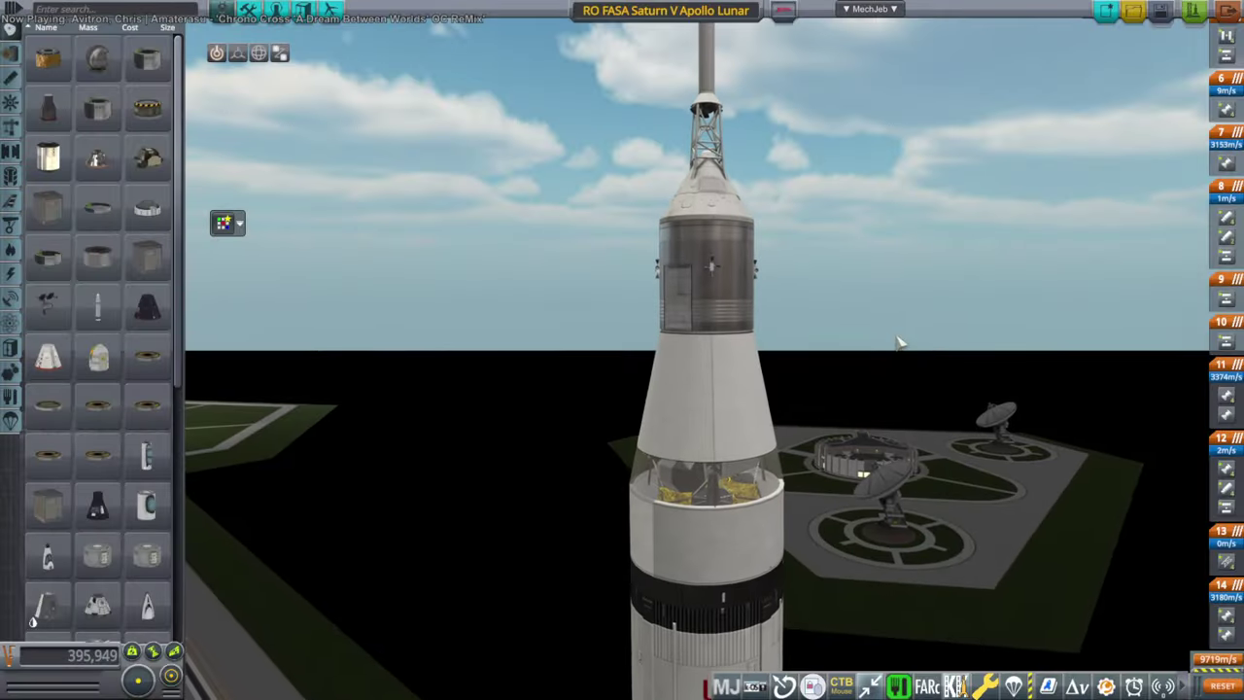
pyautogui.scroll(1, 898, 341)
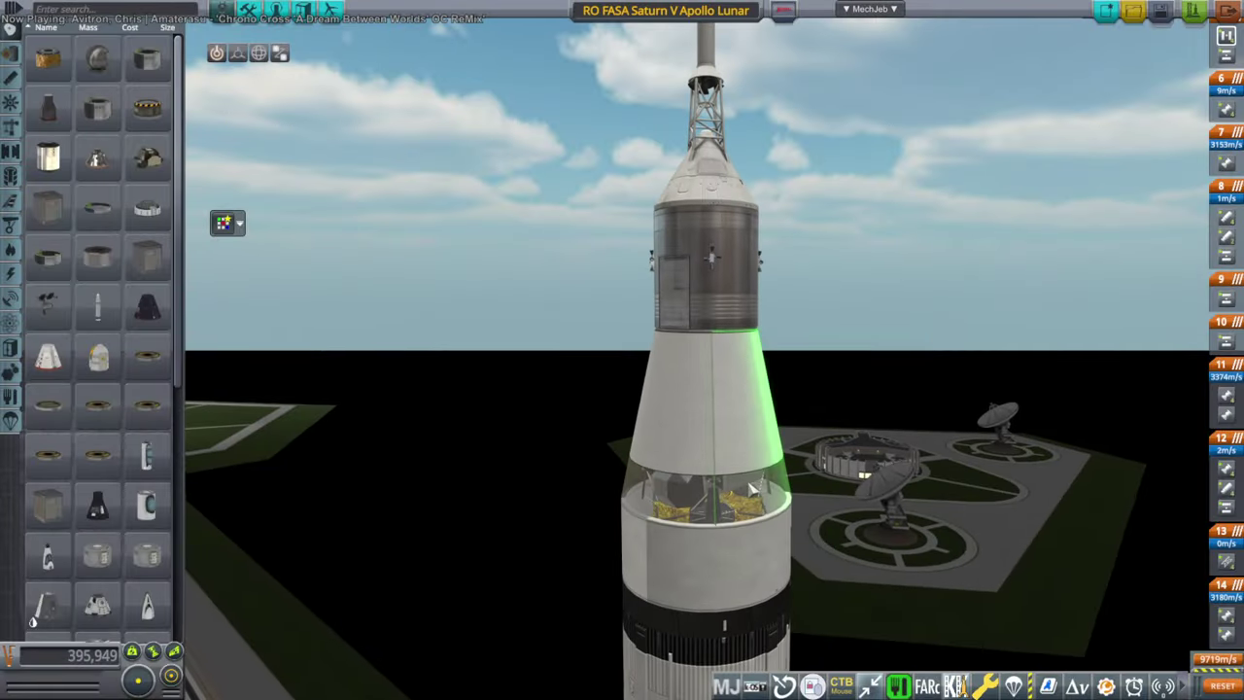
# Step: Detach the lunar module adapter and engine section and check the Apollo Service Module's details
pyautogui.click(683, 571)
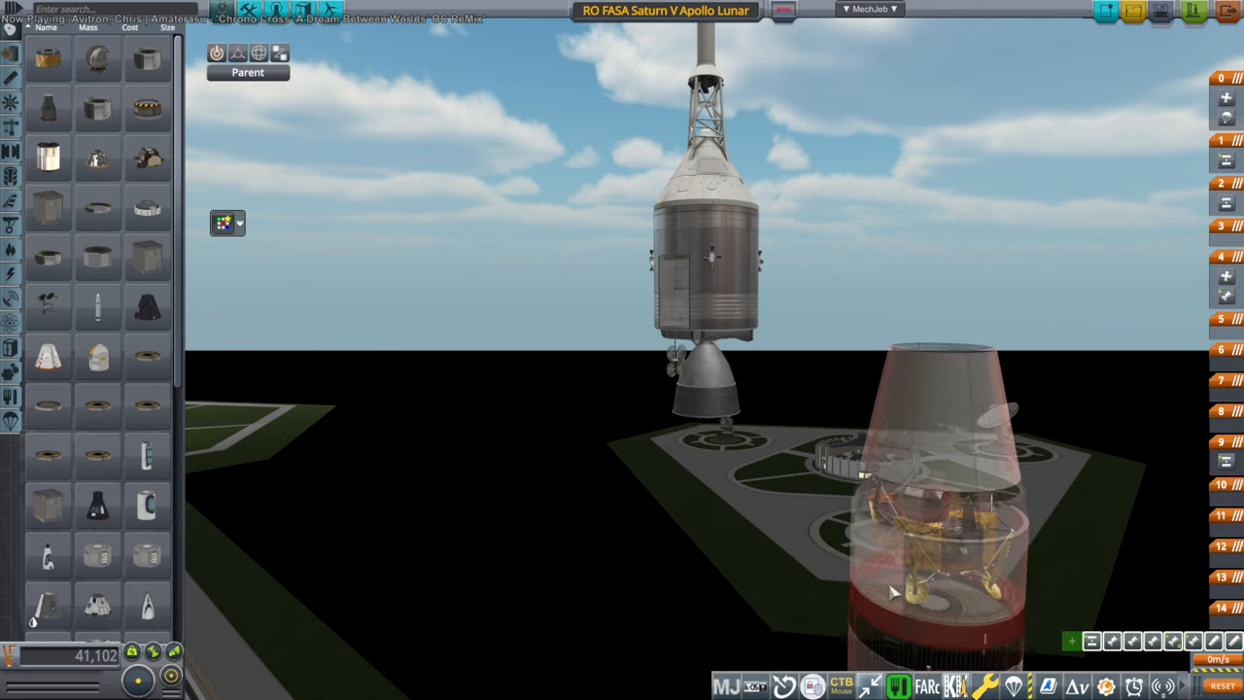
pyautogui.rightClick(1035, 600)
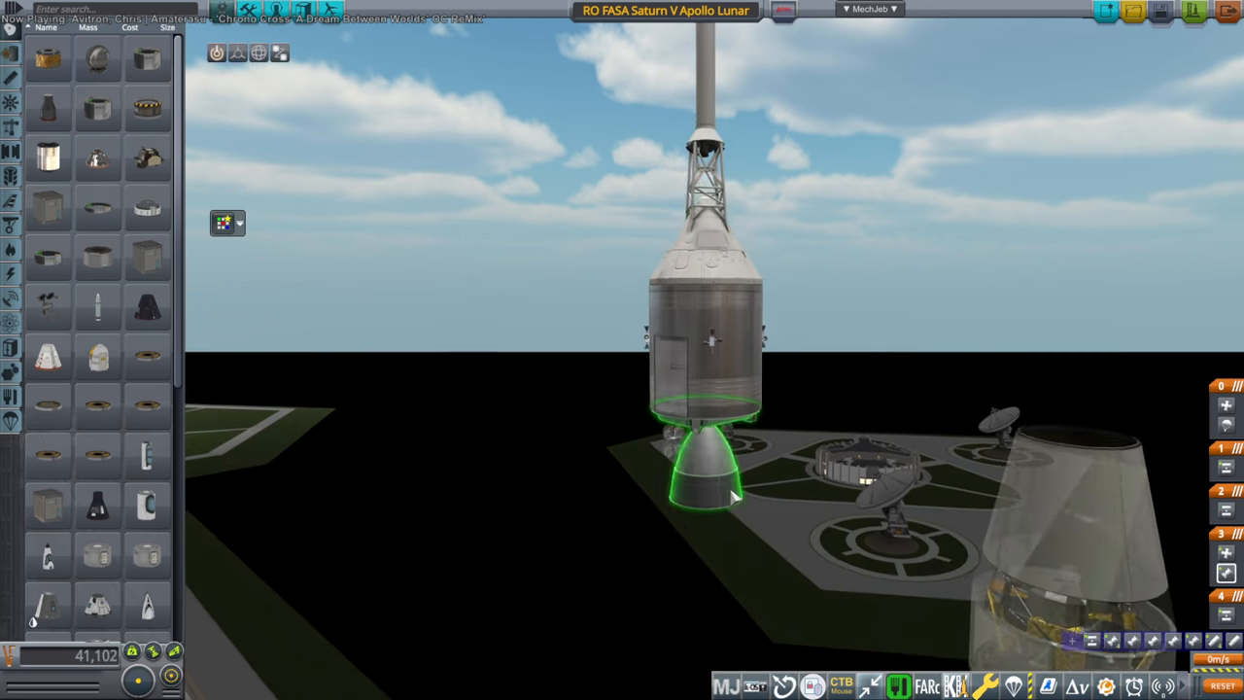
pyautogui.scroll(3, 874, 437)
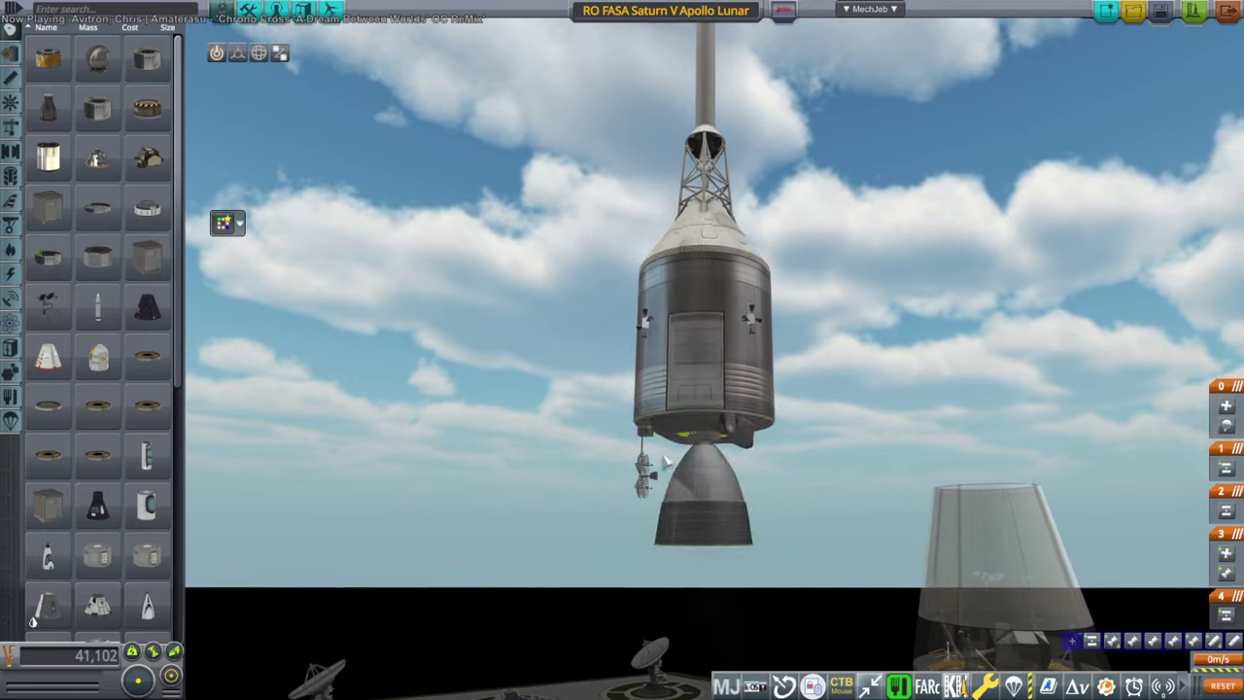
pyautogui.click(699, 501)
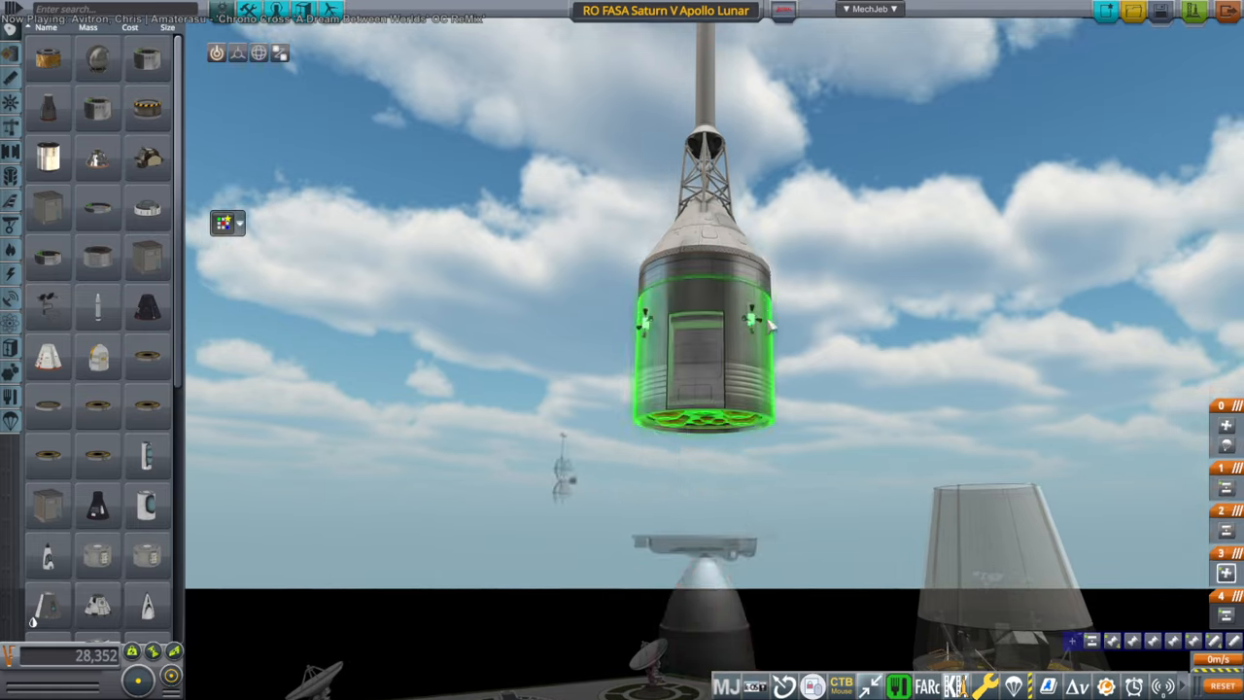
pyautogui.rightClick(680, 388)
pyautogui.rightClick(704, 359)
pyautogui.moveTo(46, 60)
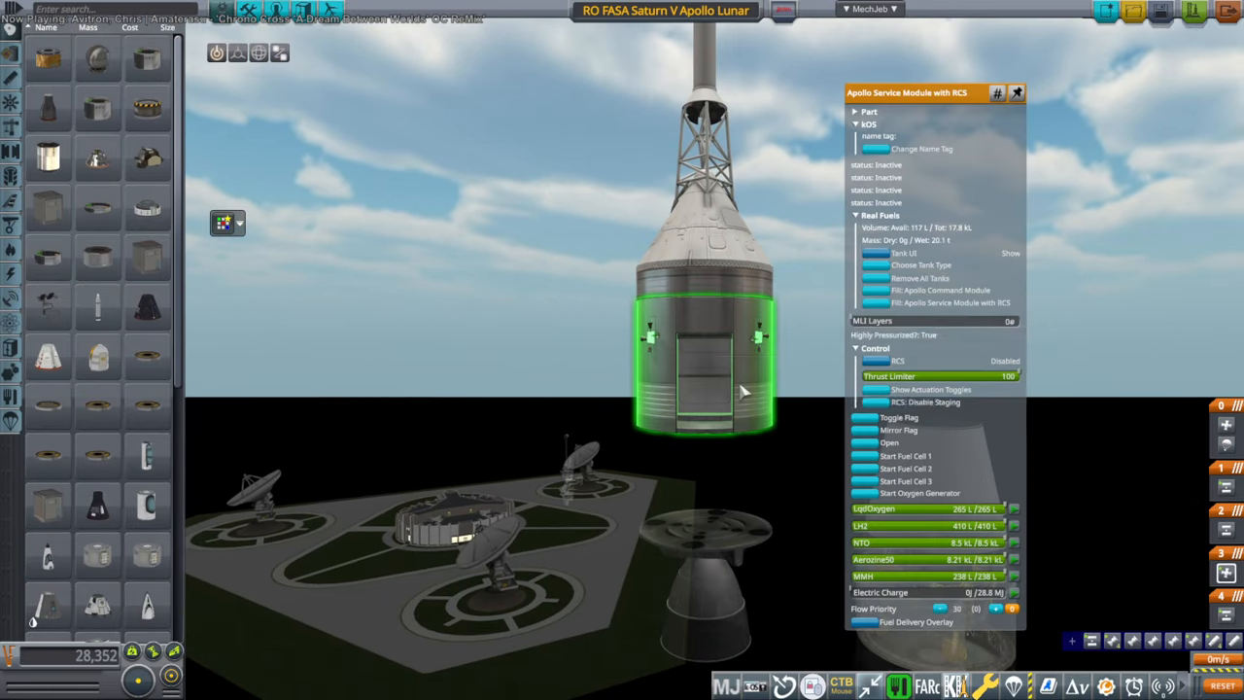
pyautogui.click(389, 292)
# Step: Replace the service module with a fresh one from the catalogue and reattach the engine beneath it
pyautogui.click(60, 10)
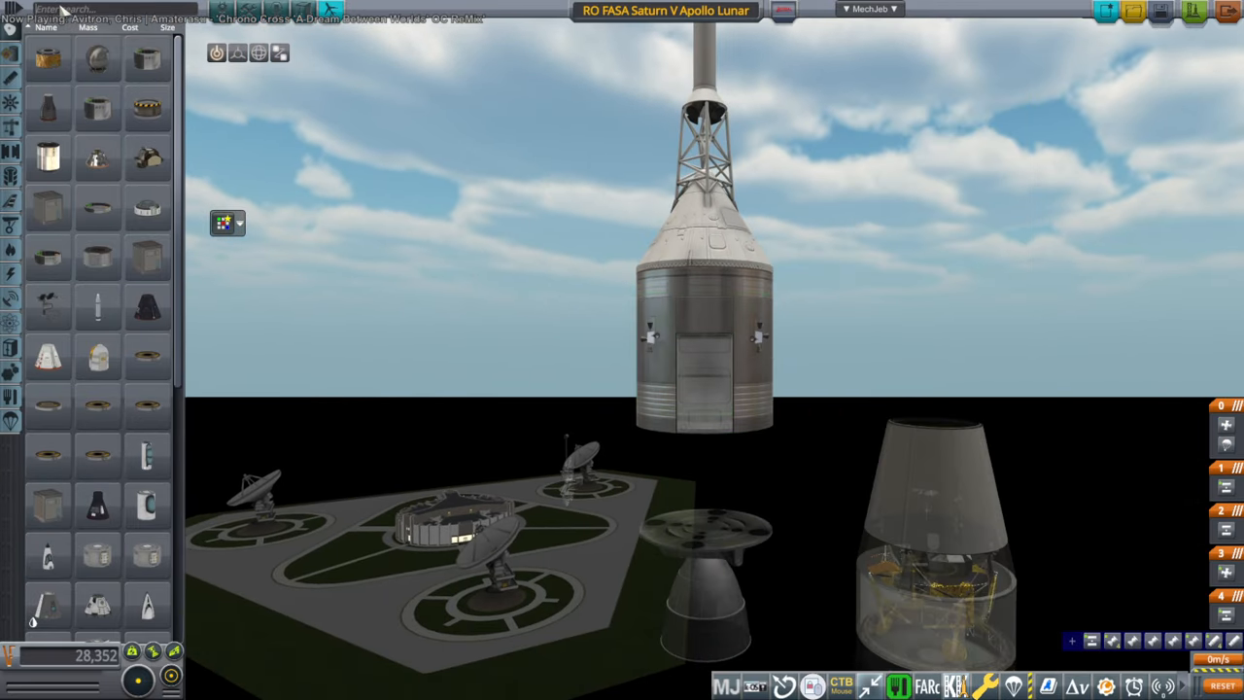
pyautogui.write('apollo')
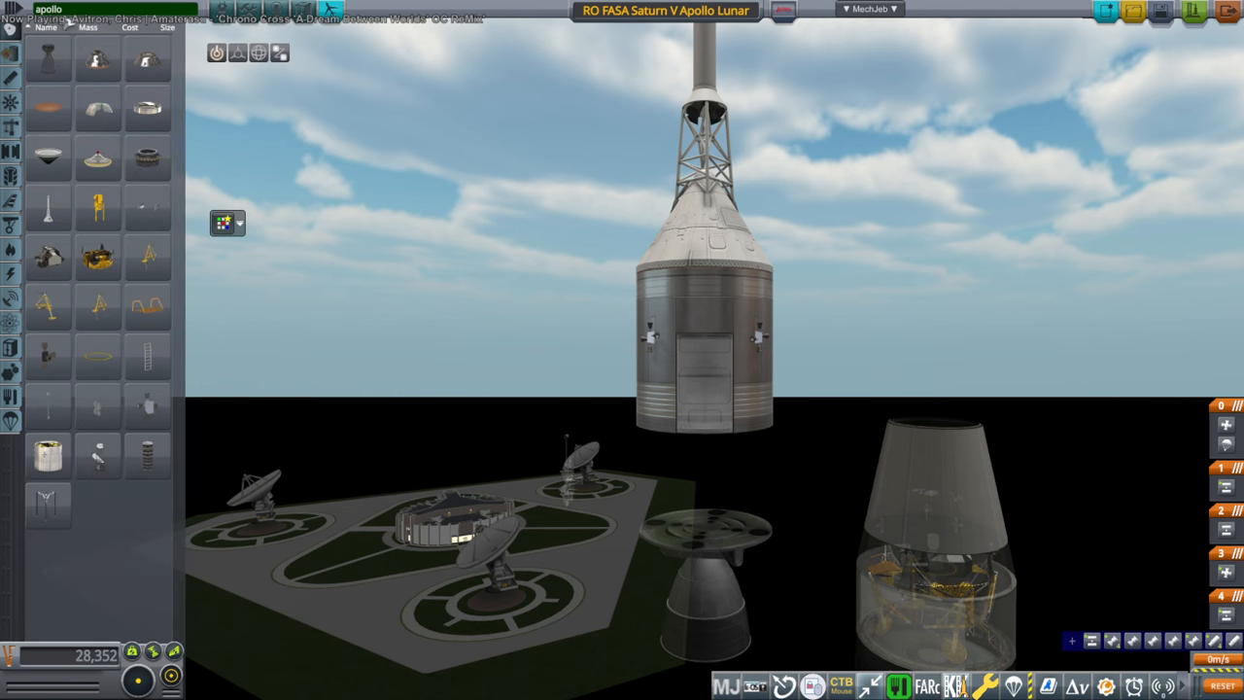
pyautogui.click(97, 257)
pyautogui.click(525, 262)
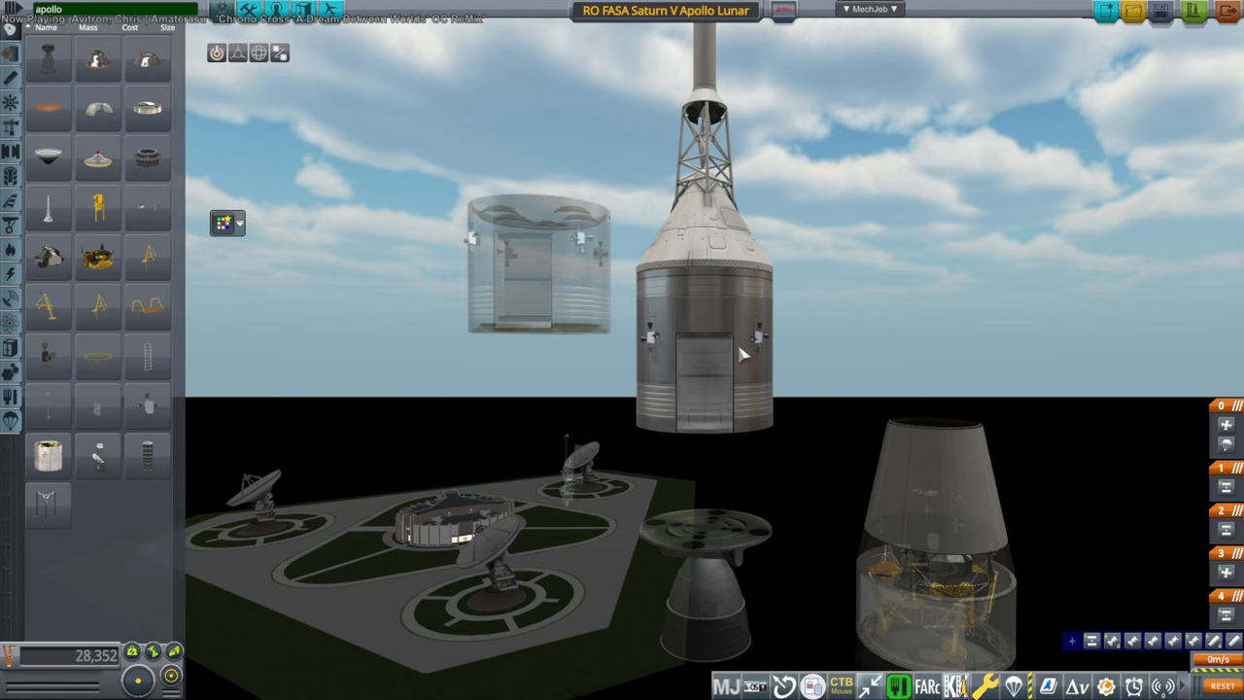
pyautogui.click(704, 360)
pyautogui.click(1059, 204)
pyautogui.click(545, 272)
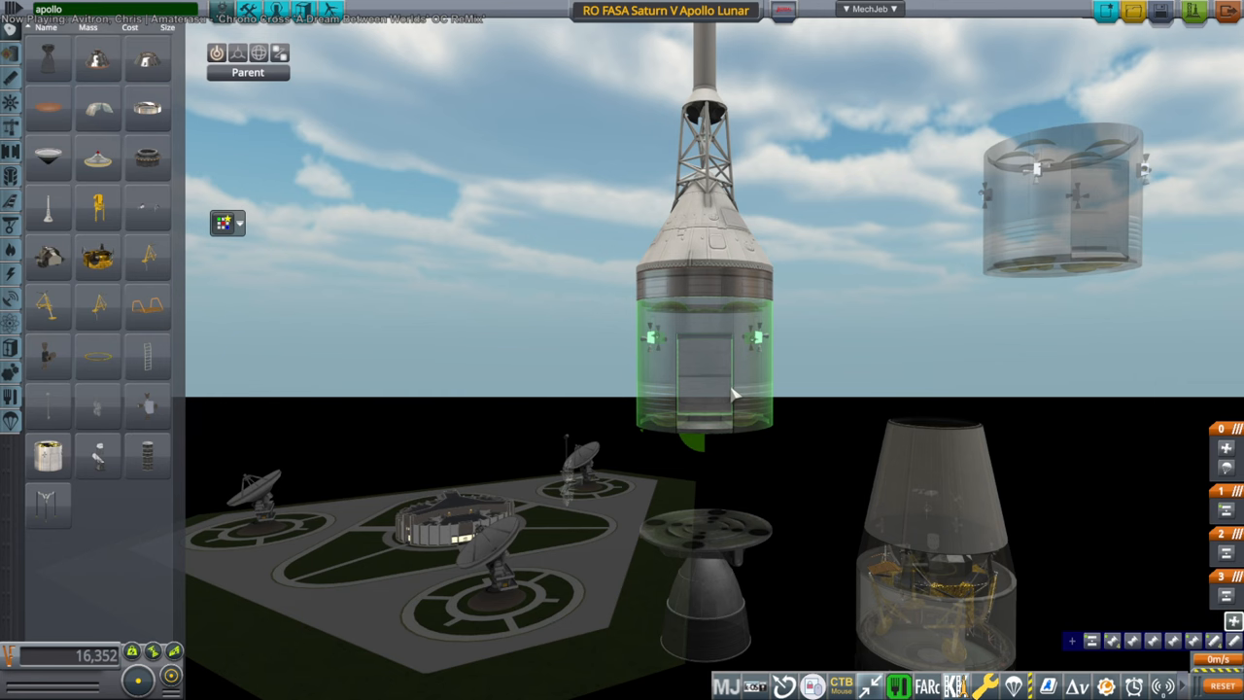
pyautogui.click(699, 427)
pyautogui.click(705, 576)
pyautogui.click(704, 515)
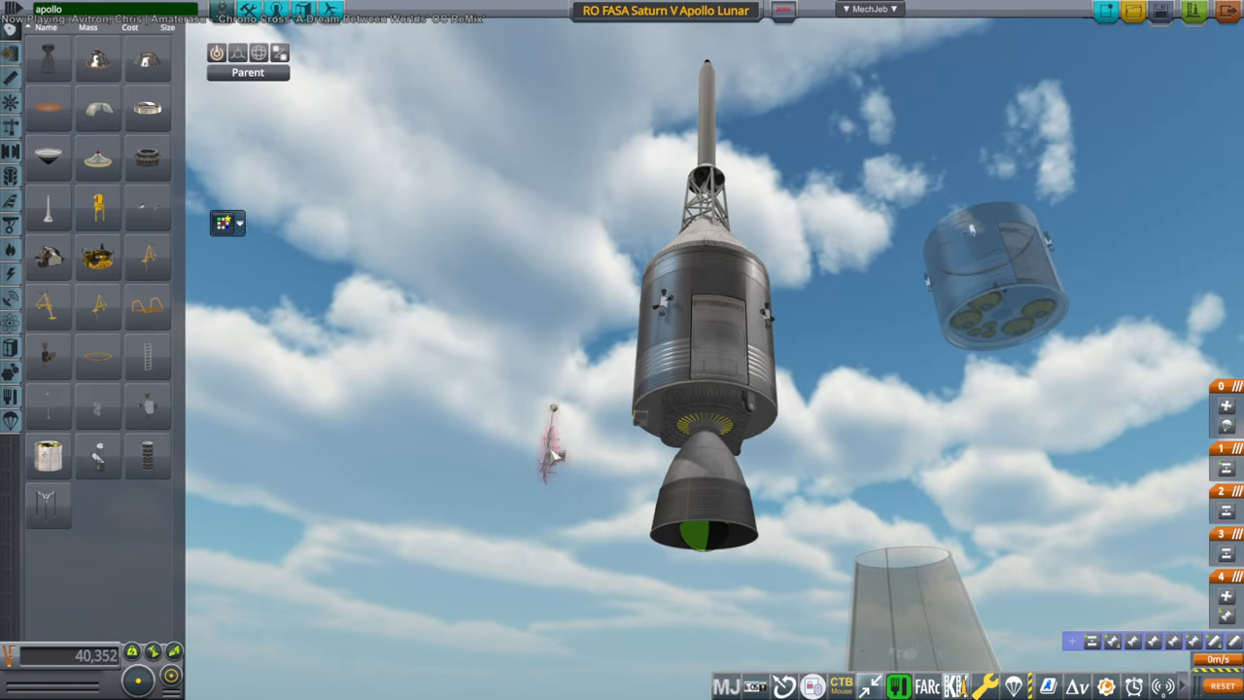
pyautogui.click(642, 461)
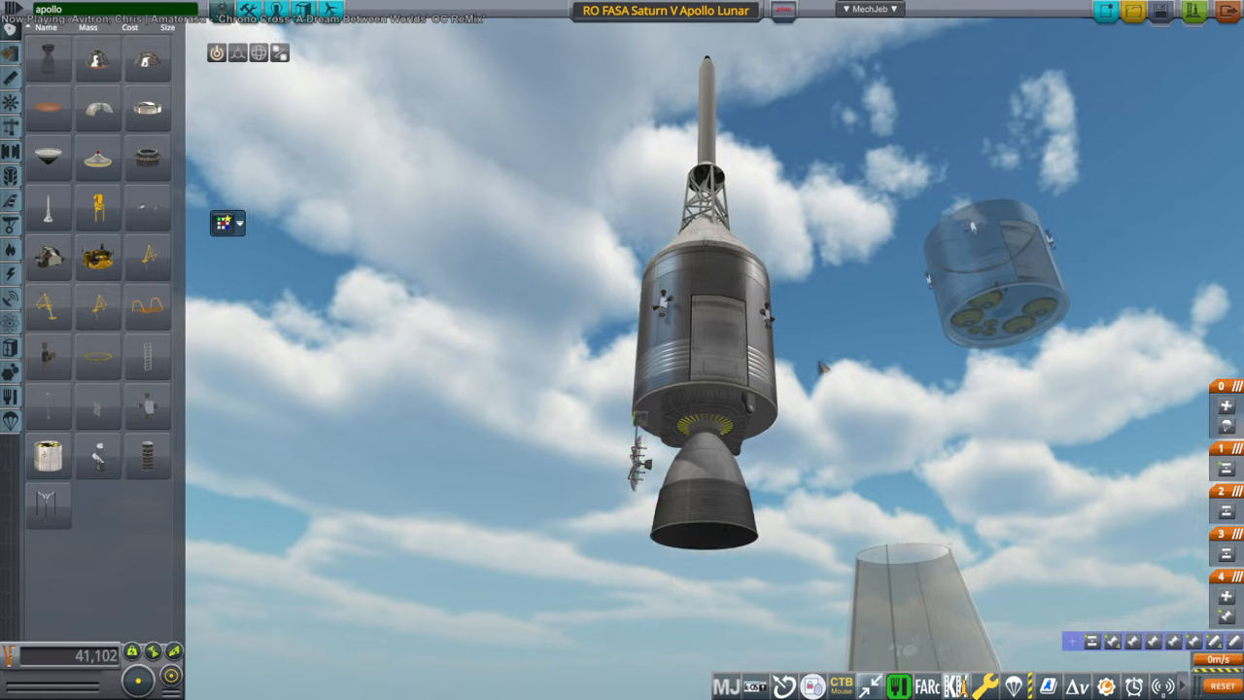
# Step: Open the AJ10-137 and service module details and fill the module's Electric Charge
pyautogui.moveTo(810, 388); pyautogui.dragTo(777, 466)
pyautogui.rightClick(717, 496)
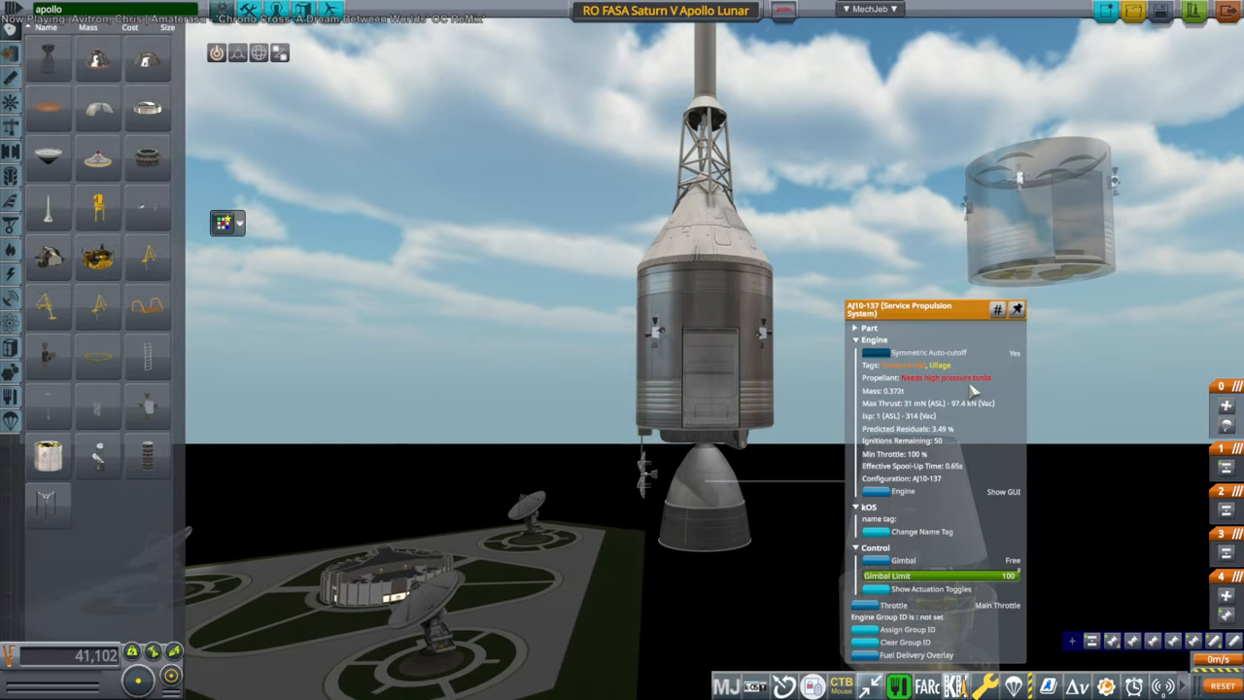
pyautogui.rightClick(727, 359)
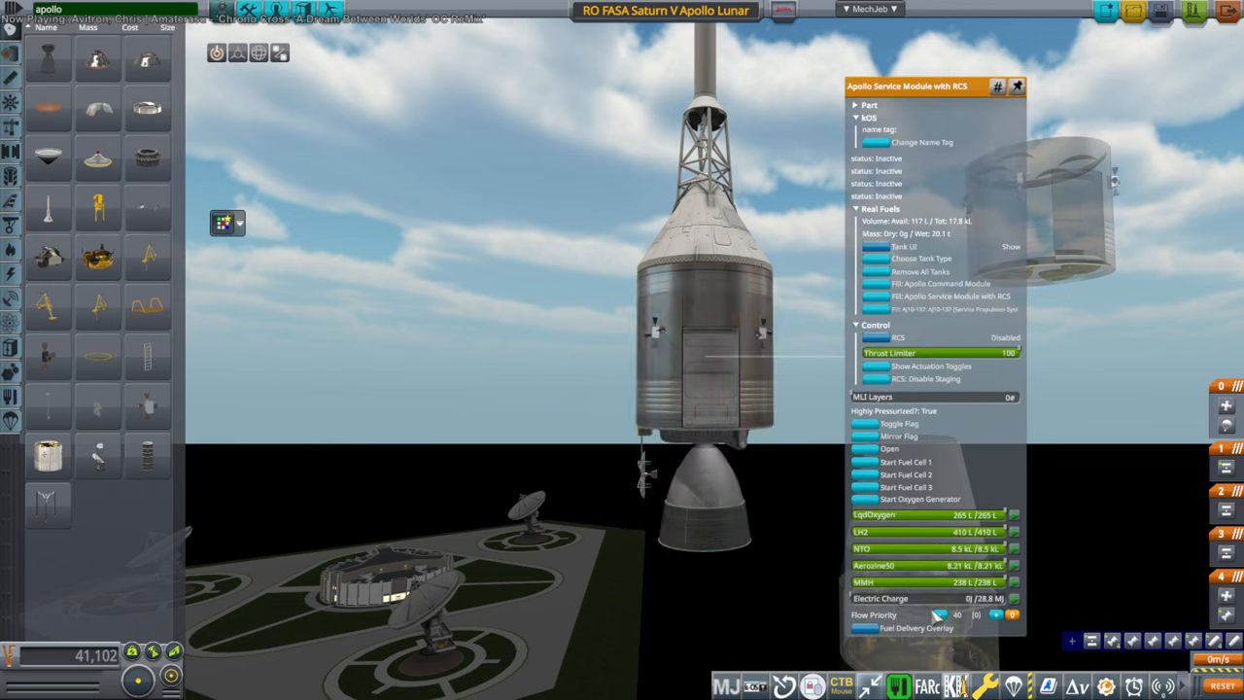
pyautogui.moveTo(860, 597); pyautogui.dragTo(1015, 597)
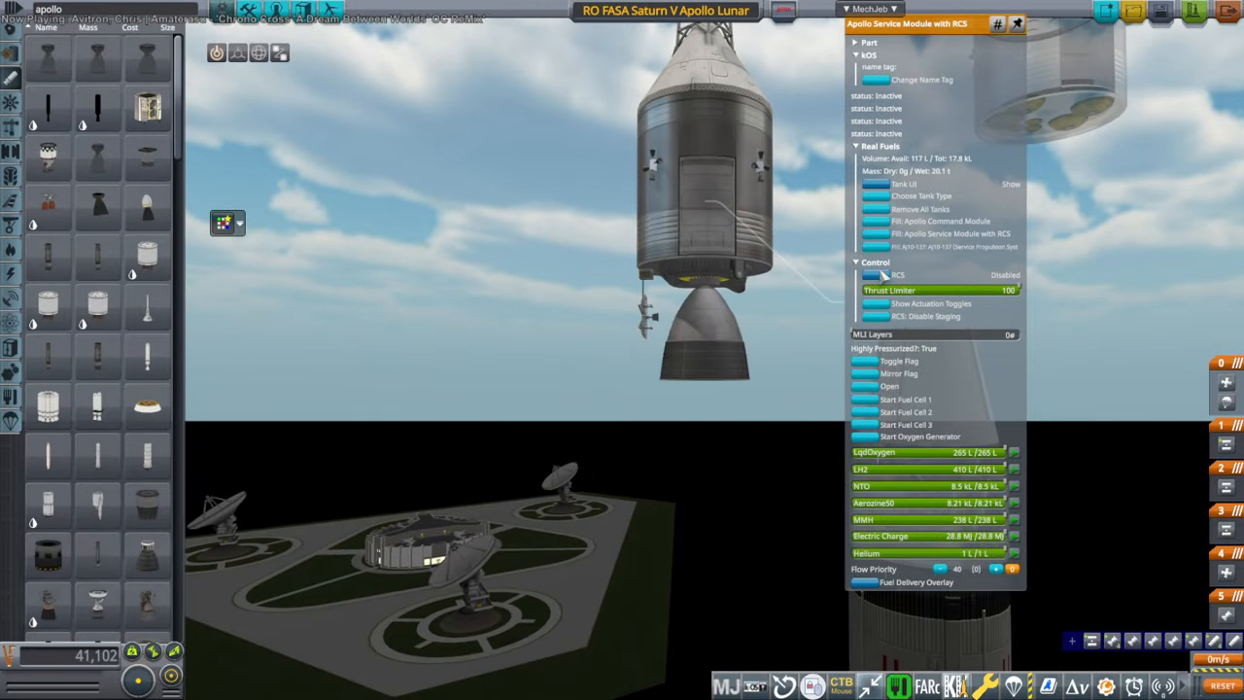
# Step: Fill the service module's remaining tank volume with the AJ10-137 engine's Aerozine50, MON1 and helium
pyautogui.click(880, 184)
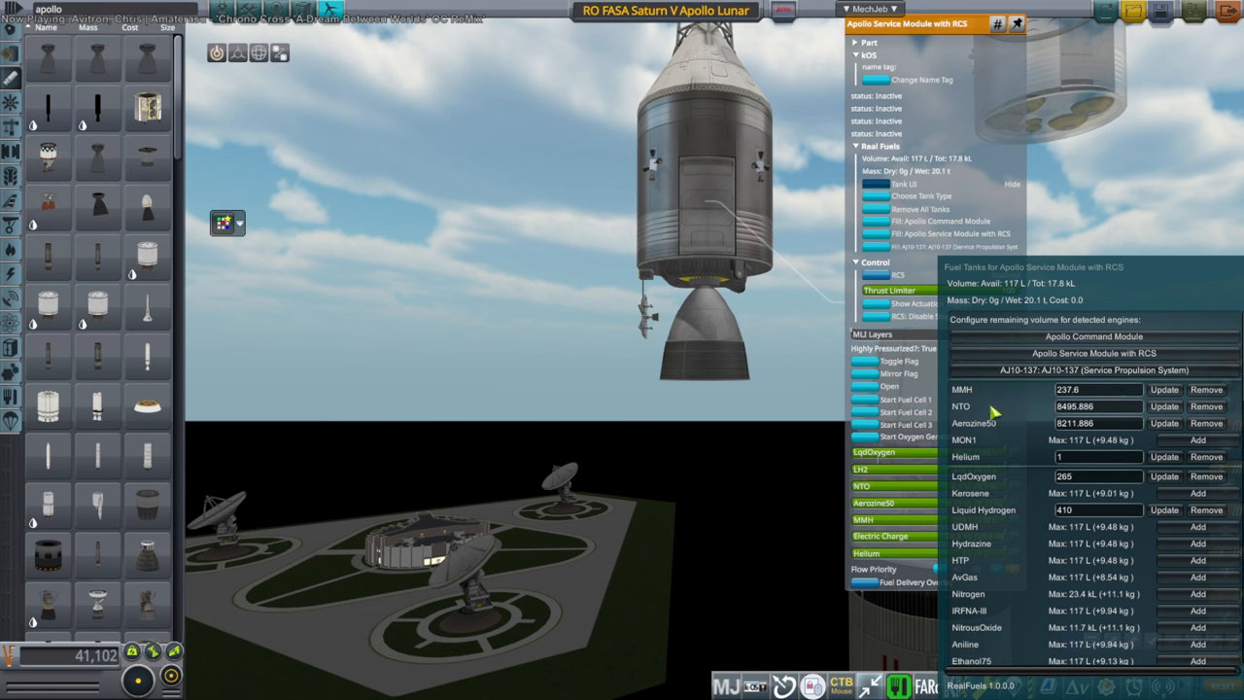
pyautogui.moveTo(1086, 284); pyautogui.dragTo(442, 218)
pyautogui.click(455, 306)
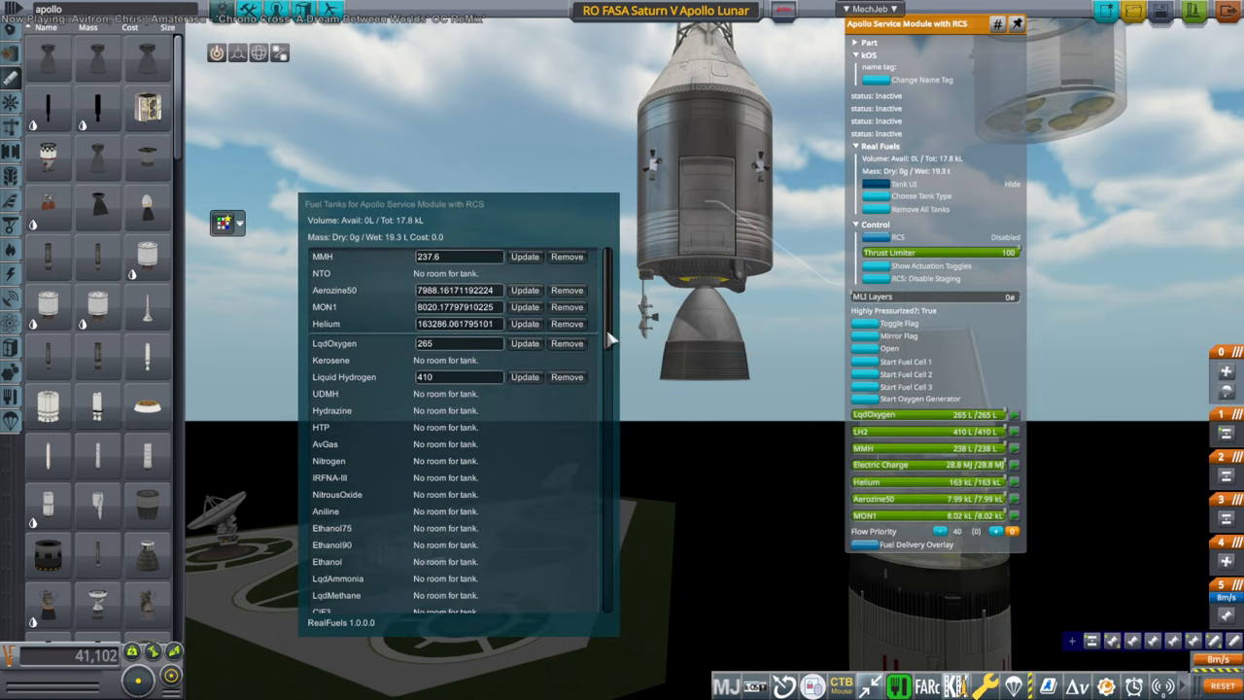
# Step: Compare the AJ10-137 engine's propellant details against the service module's properties, then hide the engine GUI
pyautogui.rightClick(731, 361)
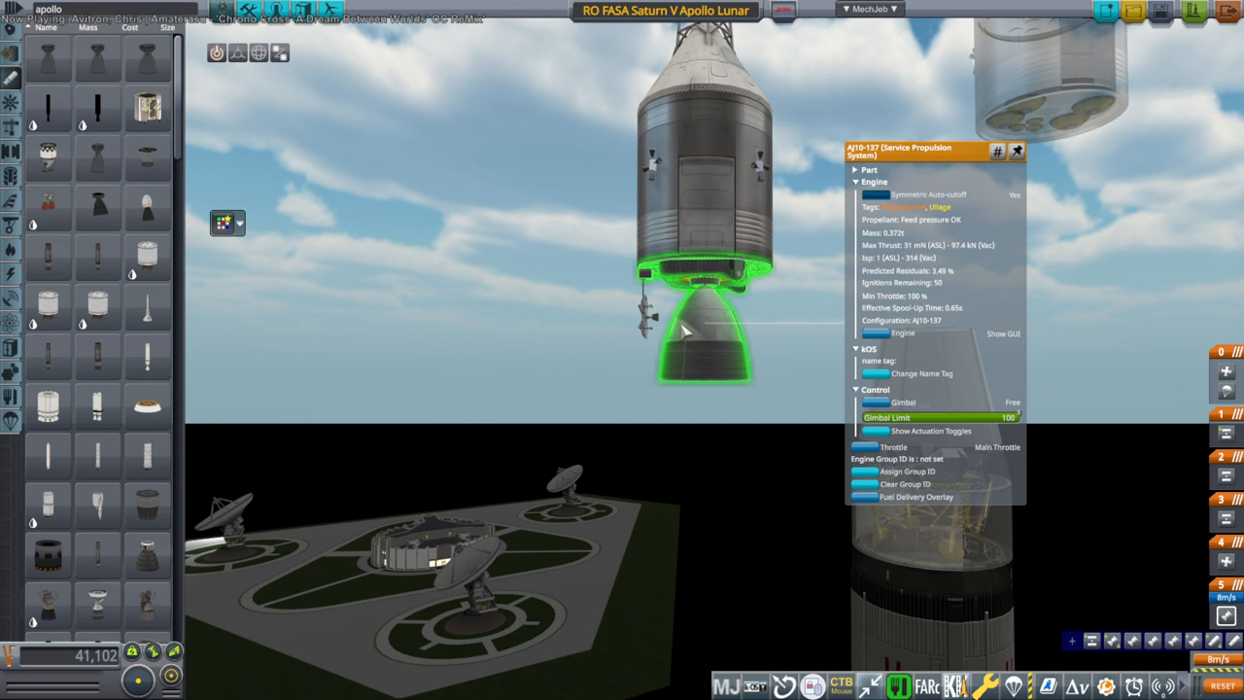
pyautogui.rightClick(702, 251)
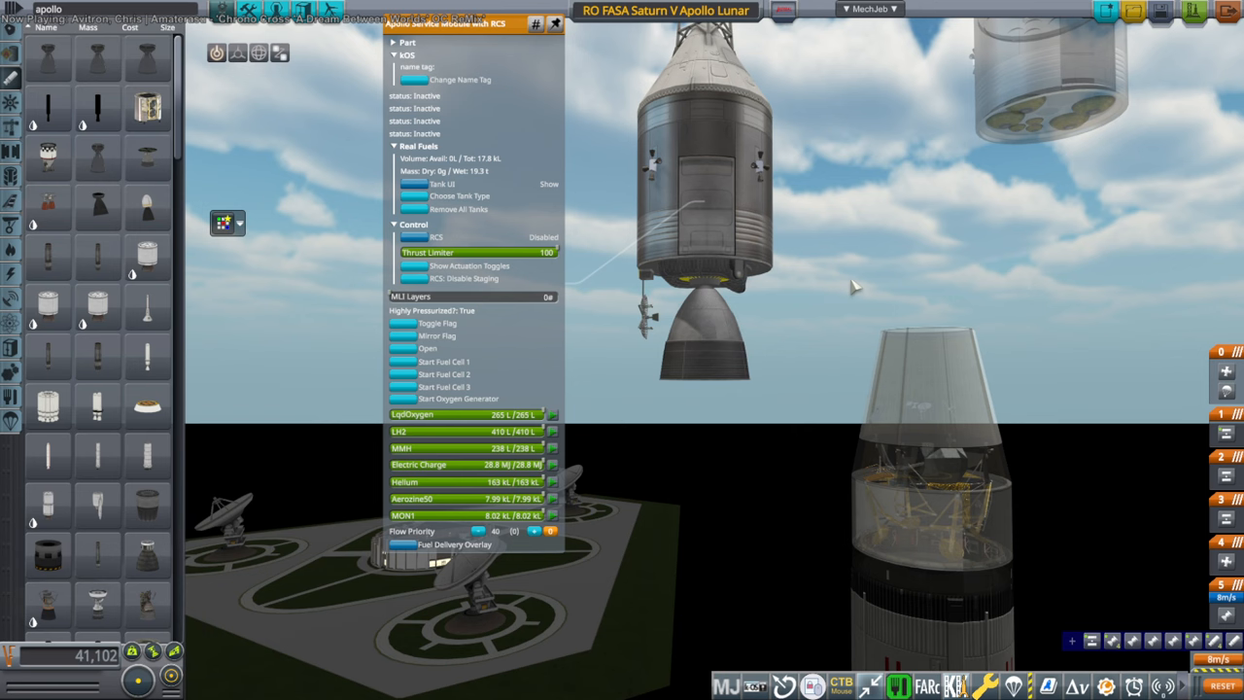
pyautogui.rightClick(727, 321)
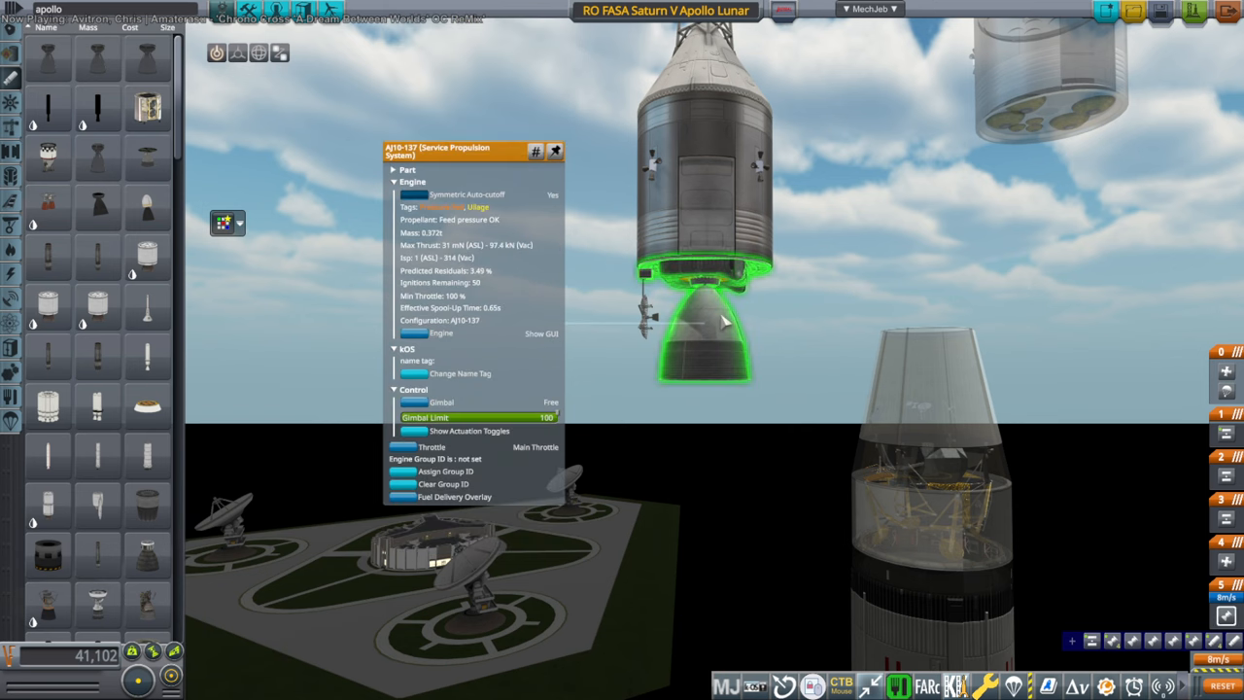
pyautogui.rightClick(710, 277)
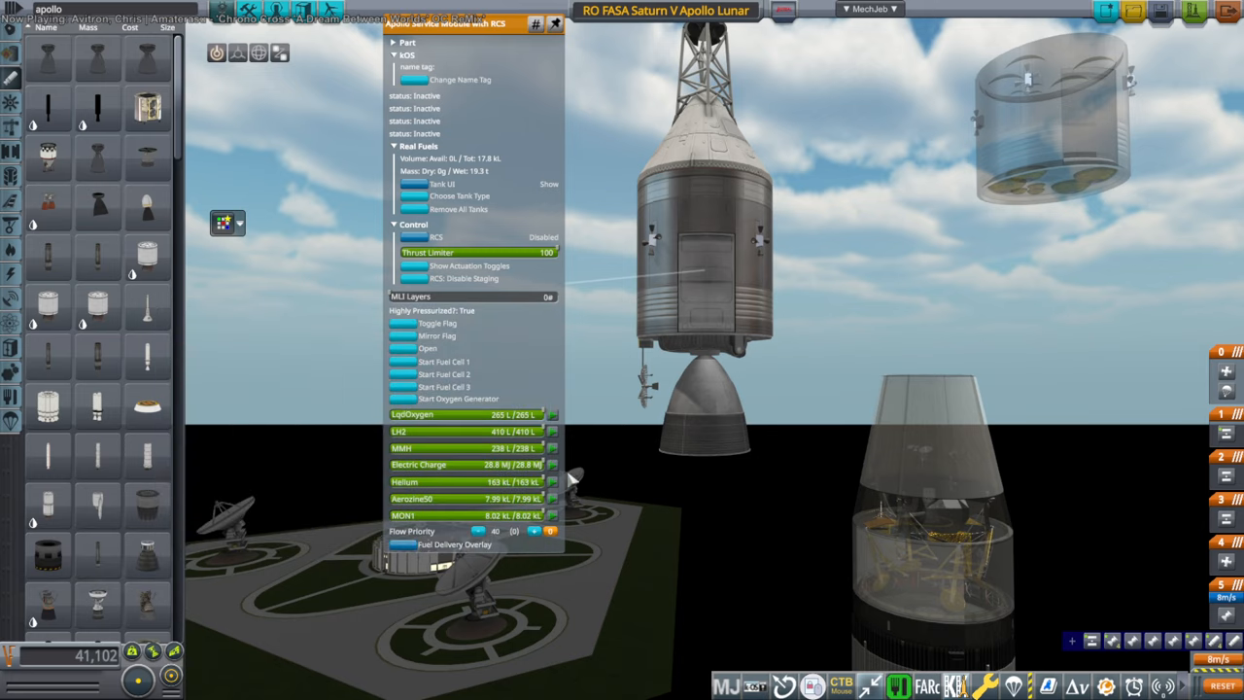
pyautogui.click(665, 419)
pyautogui.moveTo(704, 408)
pyautogui.rightClick(671, 413)
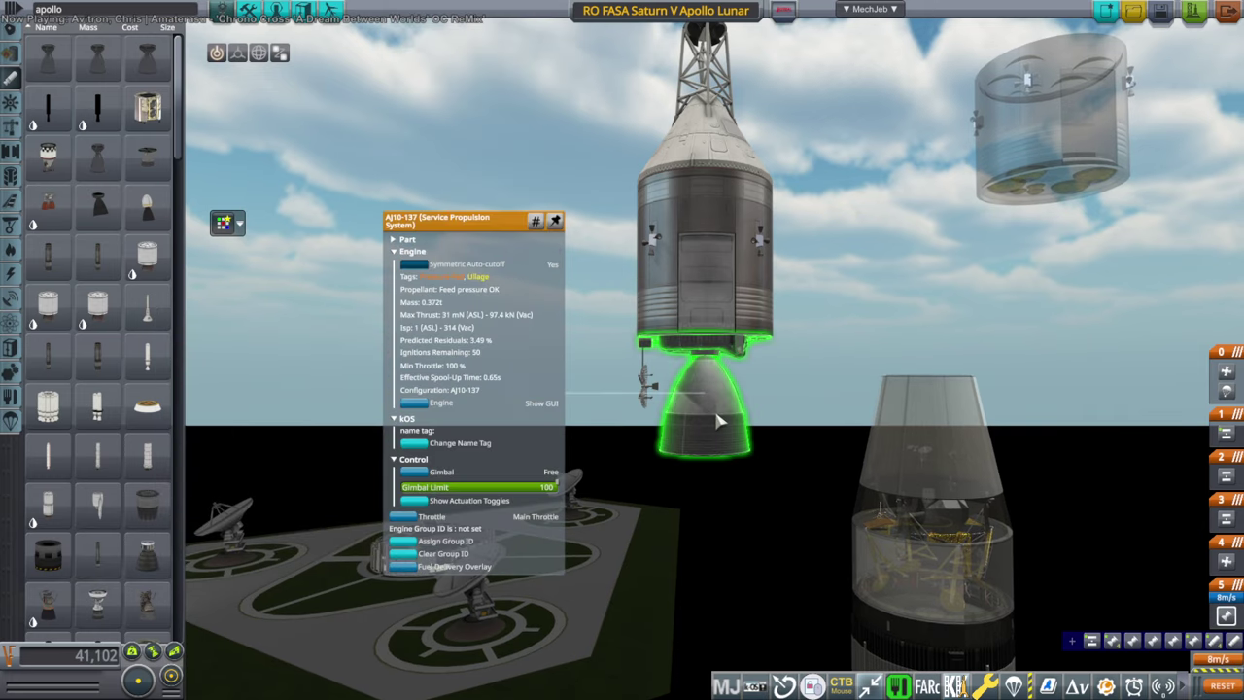
pyautogui.click(418, 412)
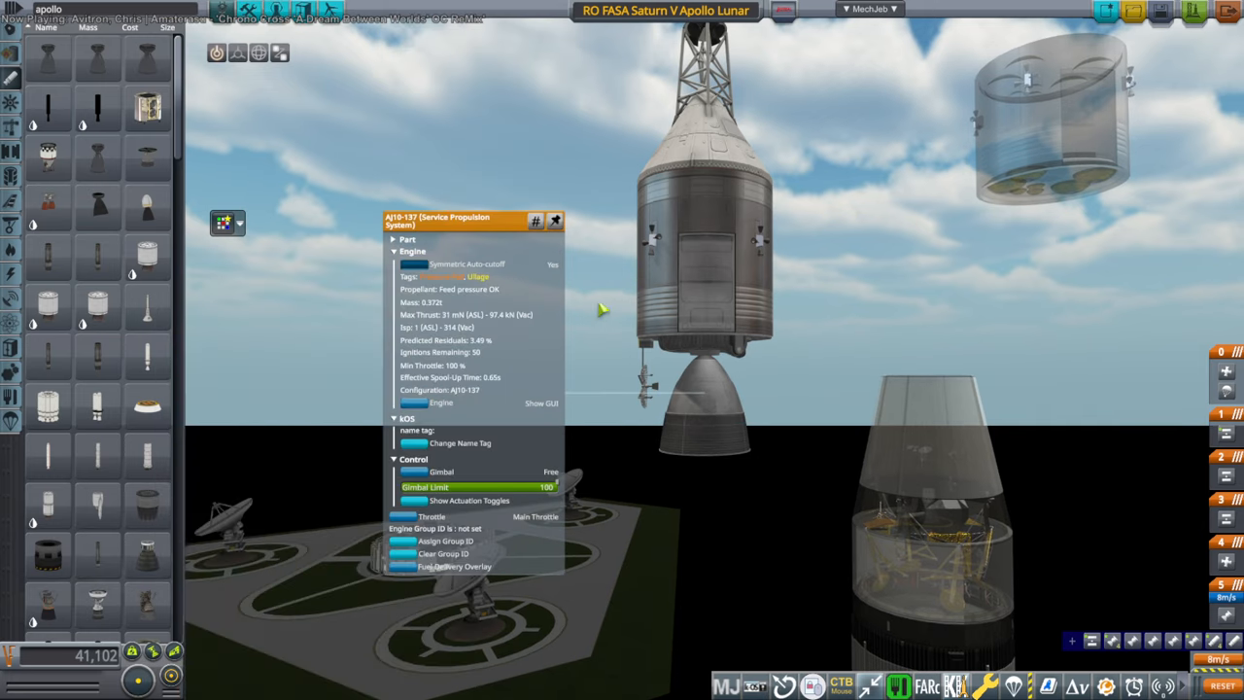
# Step: Review the Apollo Service Module part details and remove its MON1 and Aerozine50 tanks
pyautogui.rightClick(709, 262)
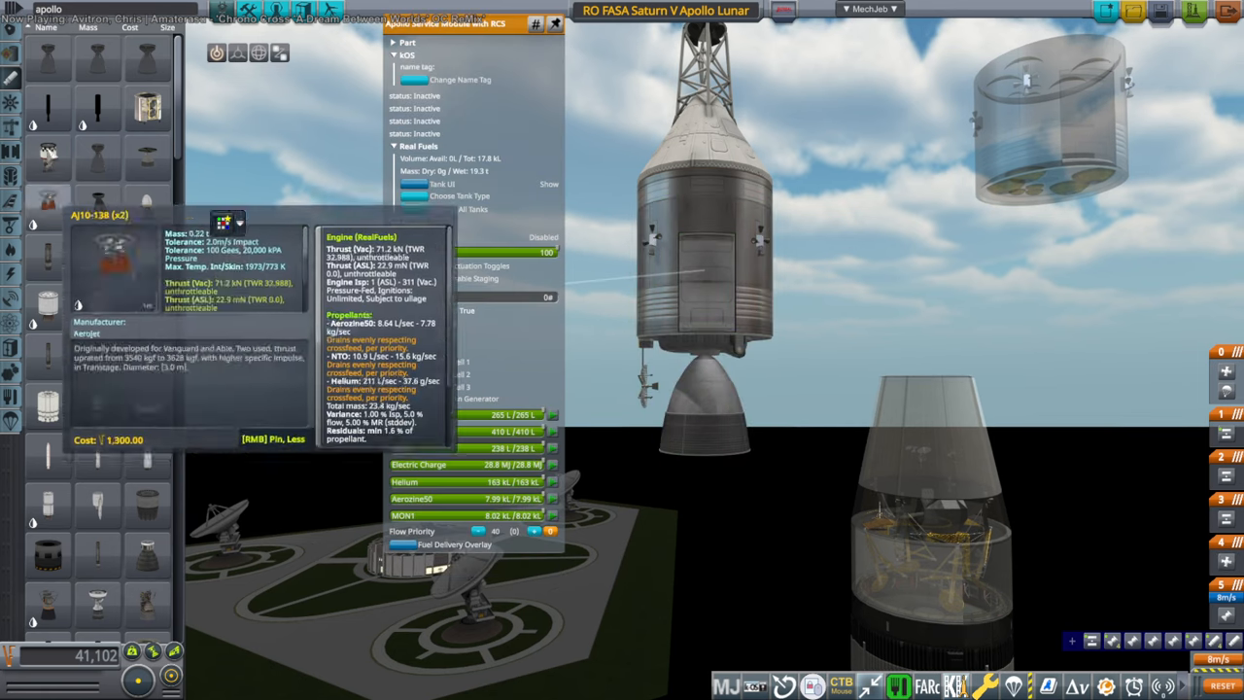
pyautogui.click(90, 12)
pyautogui.press('Return')
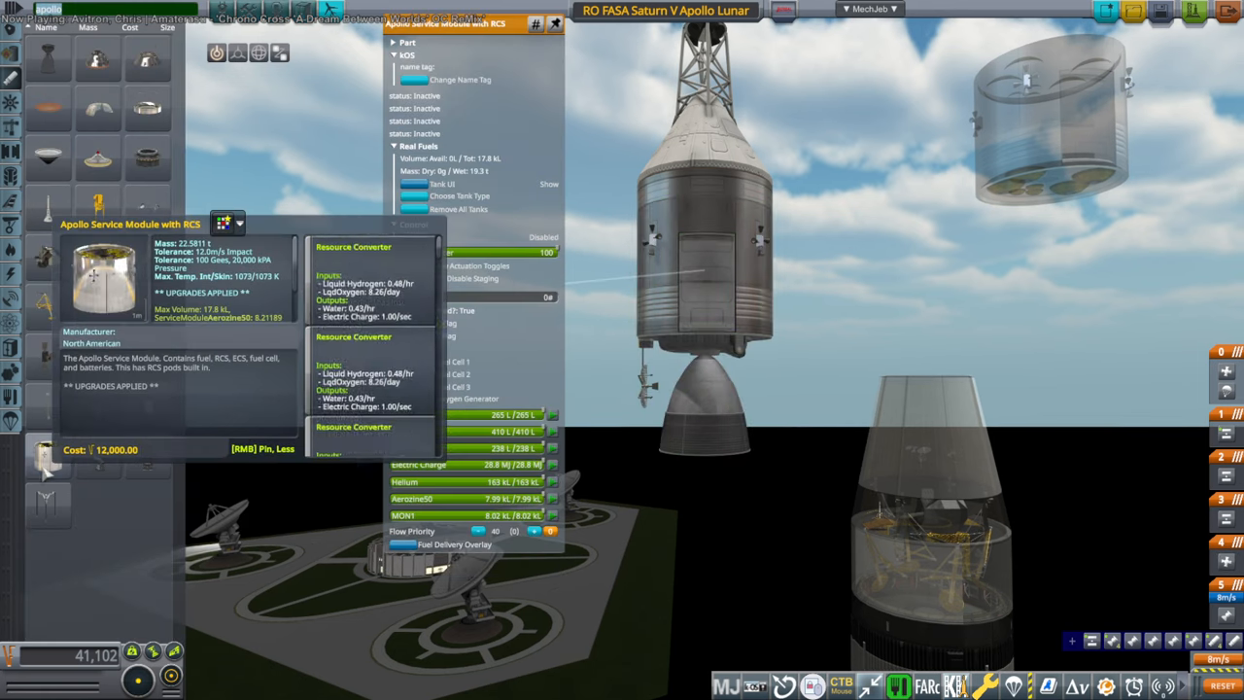
pyautogui.scroll(-3, 442, 413)
pyautogui.scroll(-2, 442, 413)
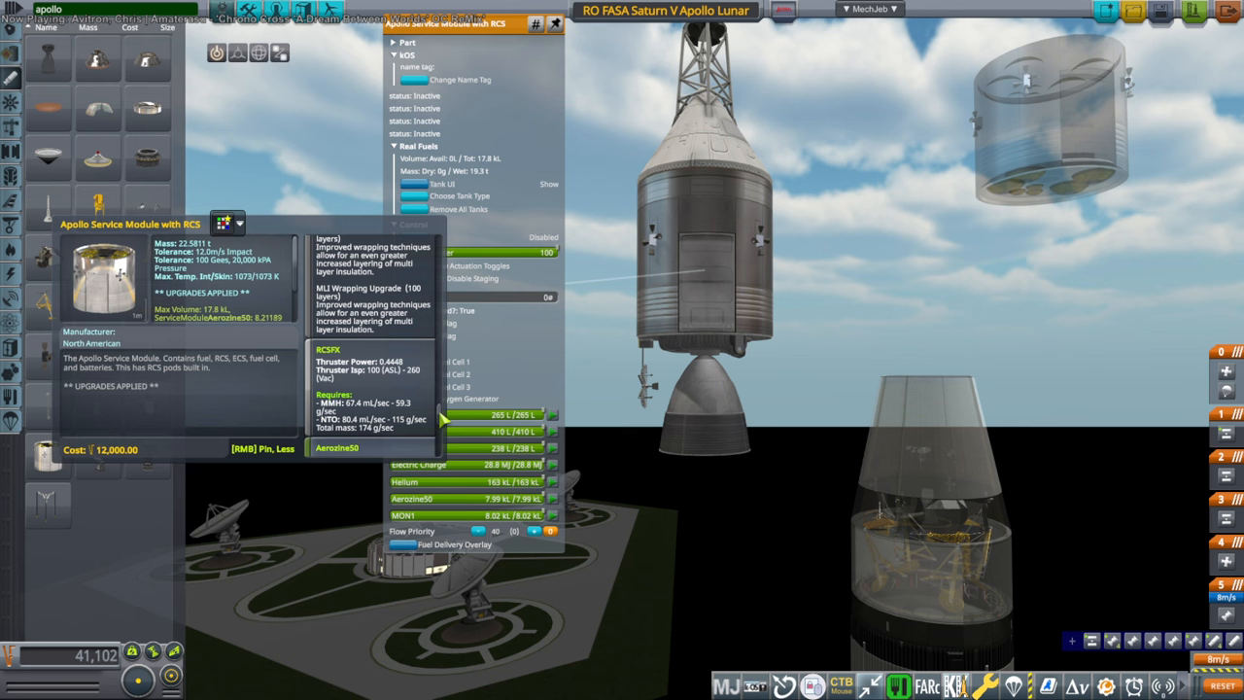
pyautogui.moveTo(488, 26); pyautogui.dragTo(938, 26)
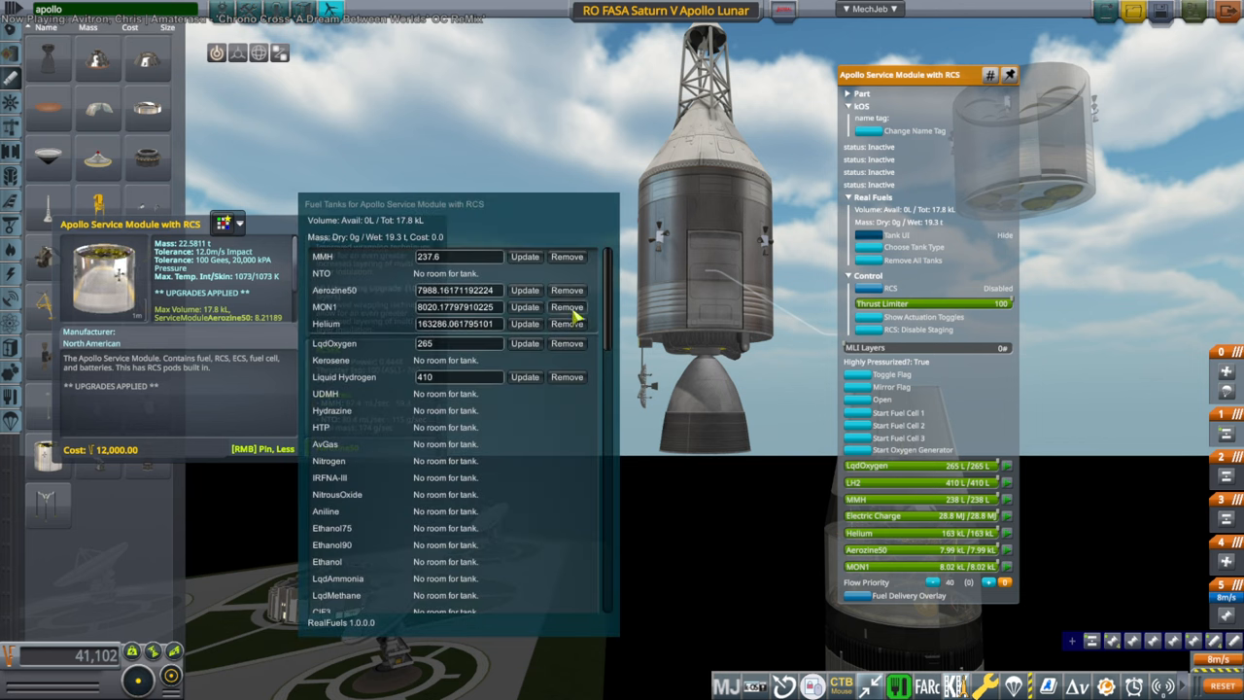
pyautogui.click(576, 309)
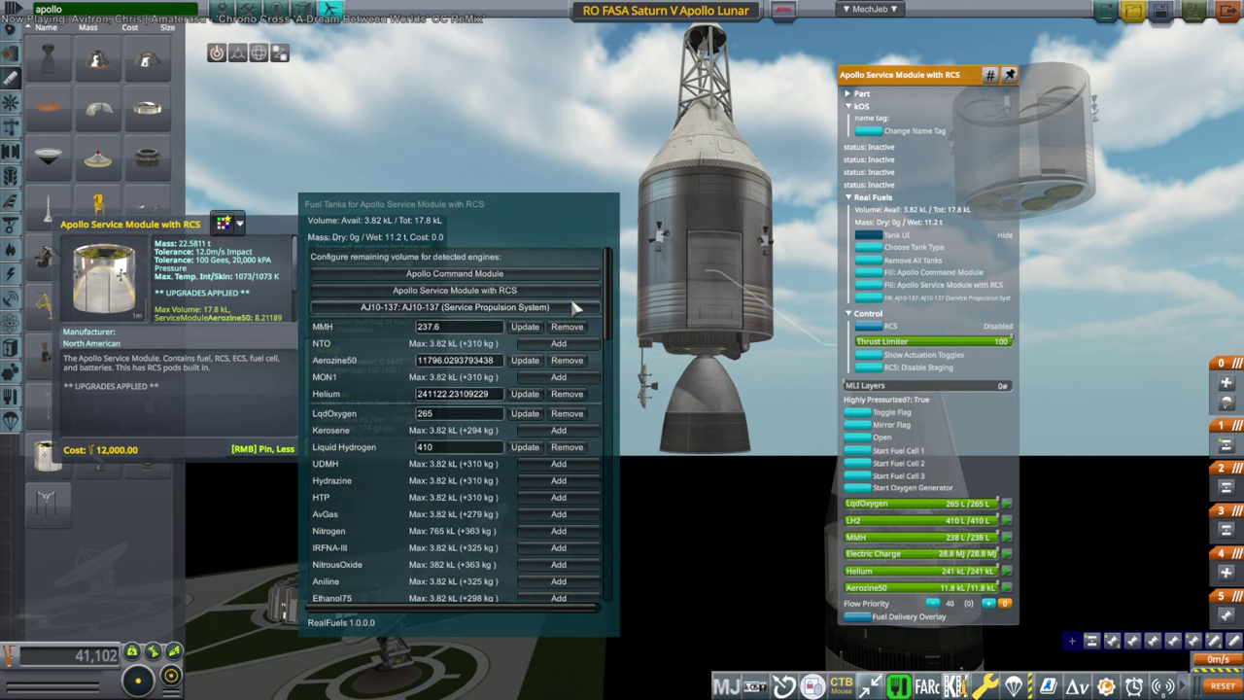
pyautogui.click(566, 360)
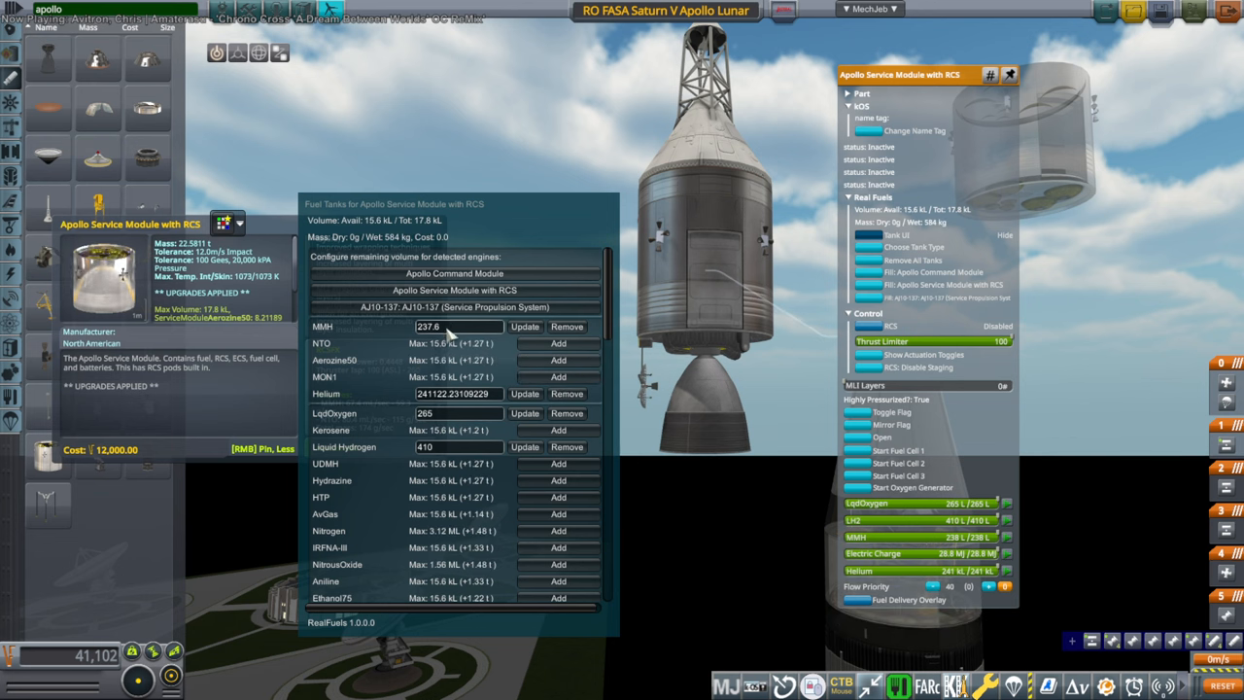
# Step: Set Aerozine50 to 15380, add MMH and NTO for the RCS, then refill the rest with AJ10-137 propellants
pyautogui.click(558, 360)
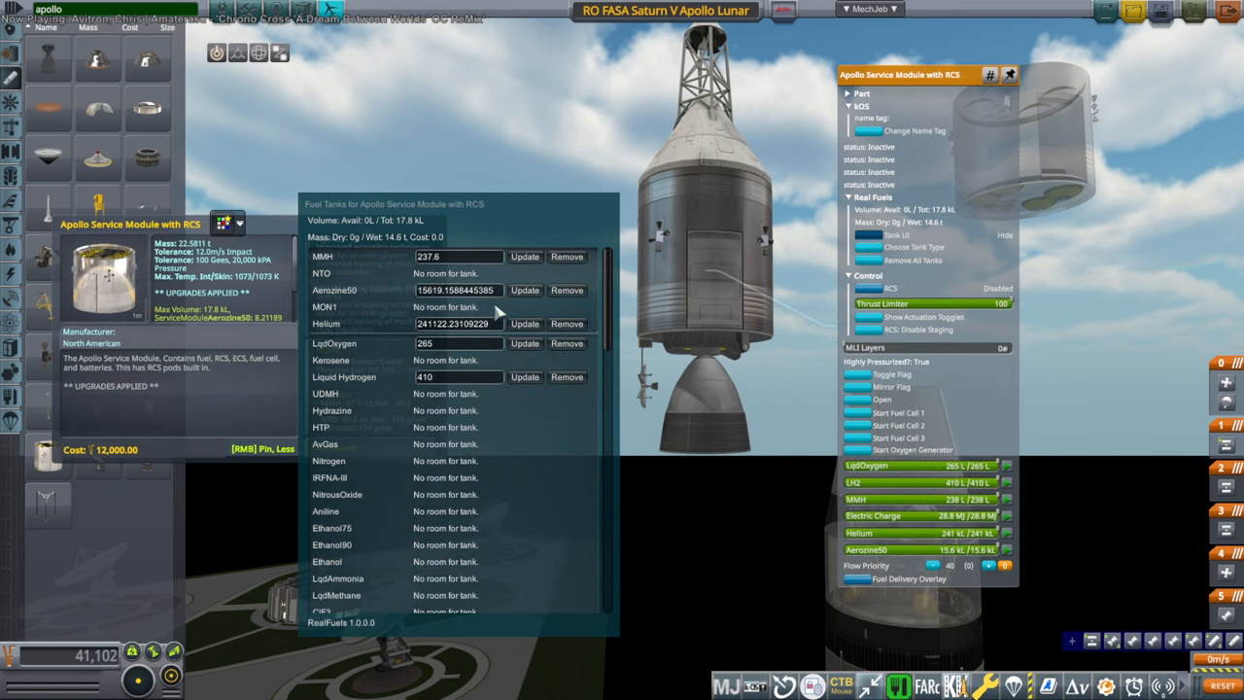
pyautogui.moveTo(498, 290); pyautogui.dragTo(398, 294)
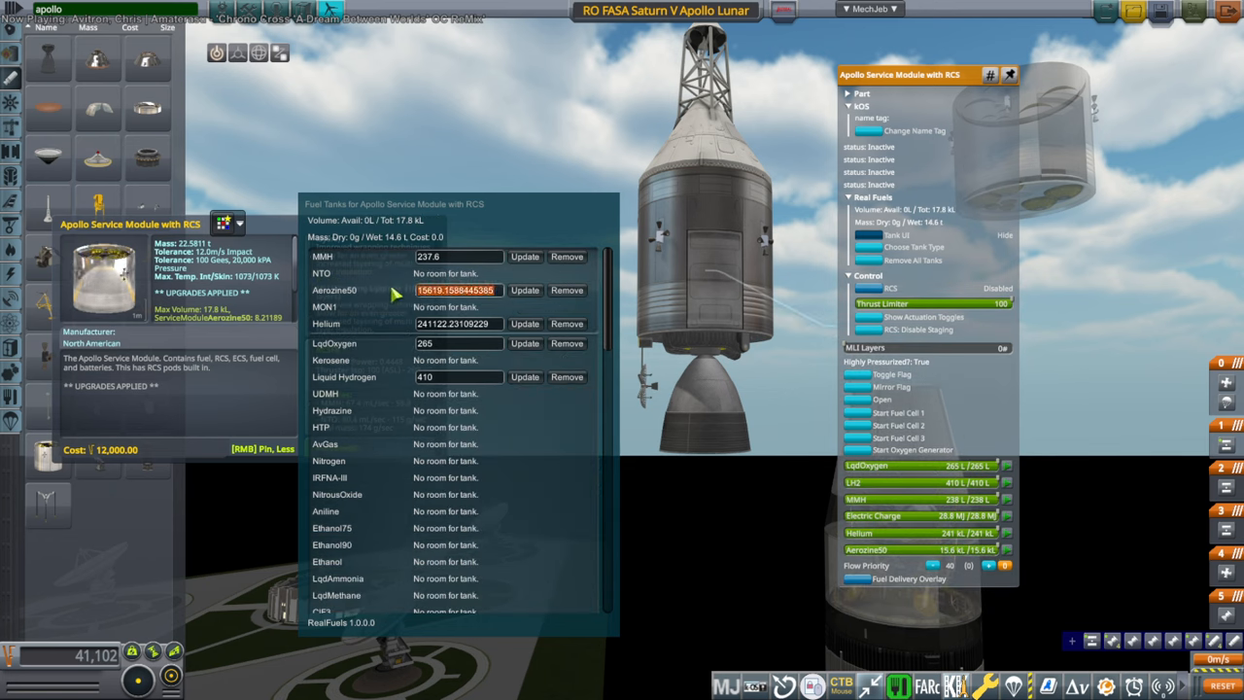
pyautogui.write('15')
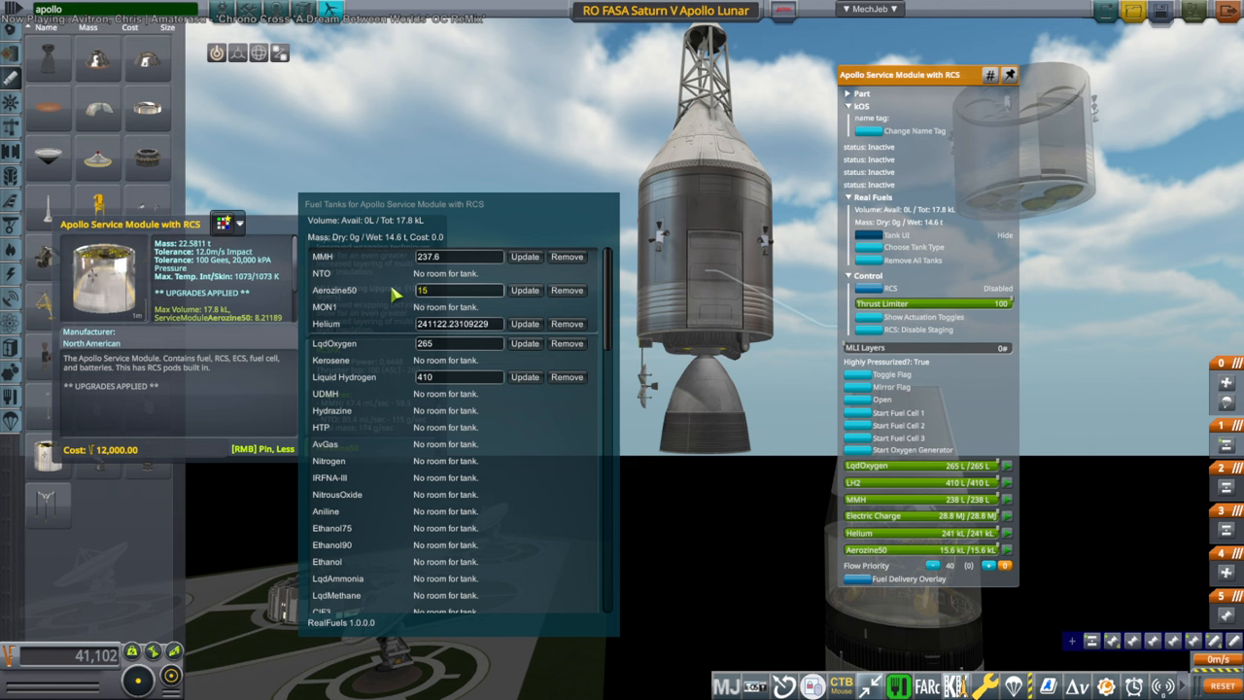
pyautogui.write('380')
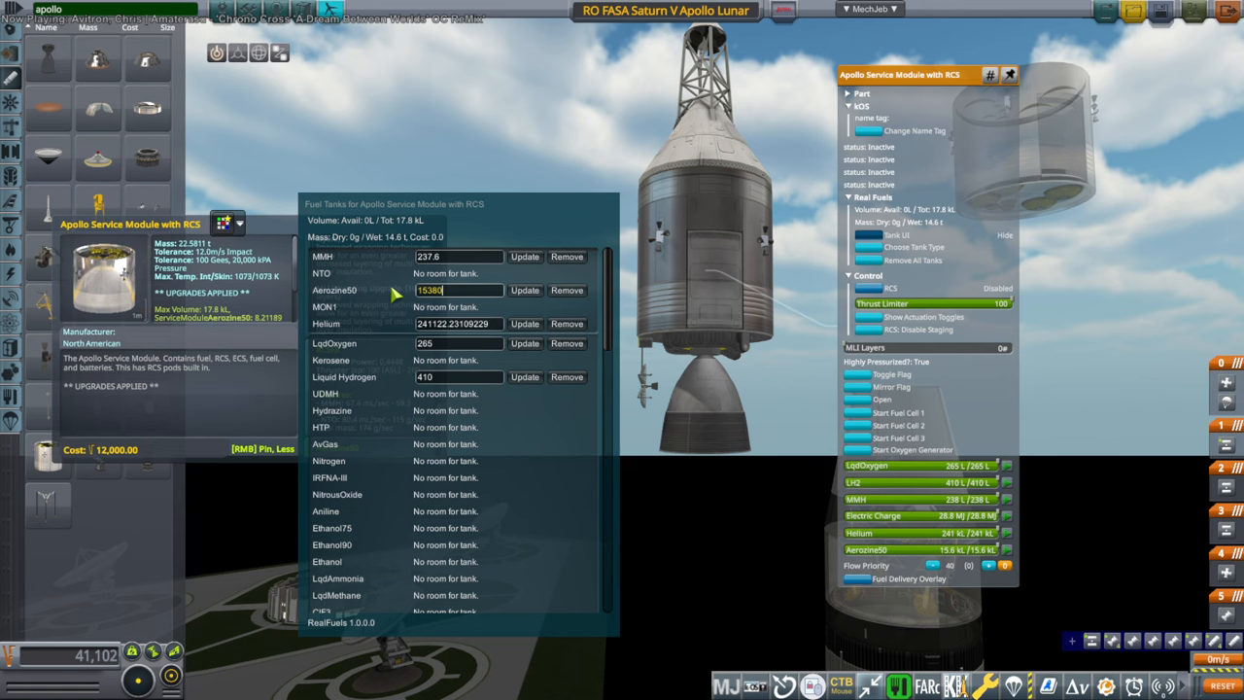
pyautogui.click(522, 289)
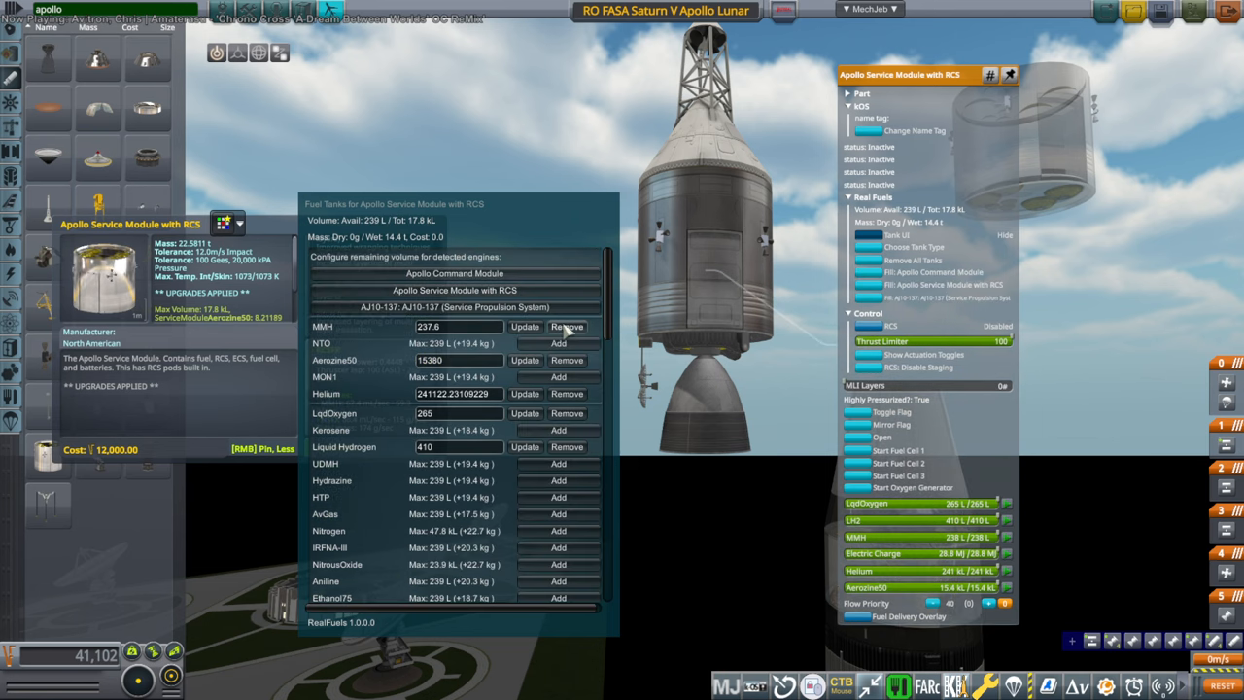
pyautogui.click(433, 291)
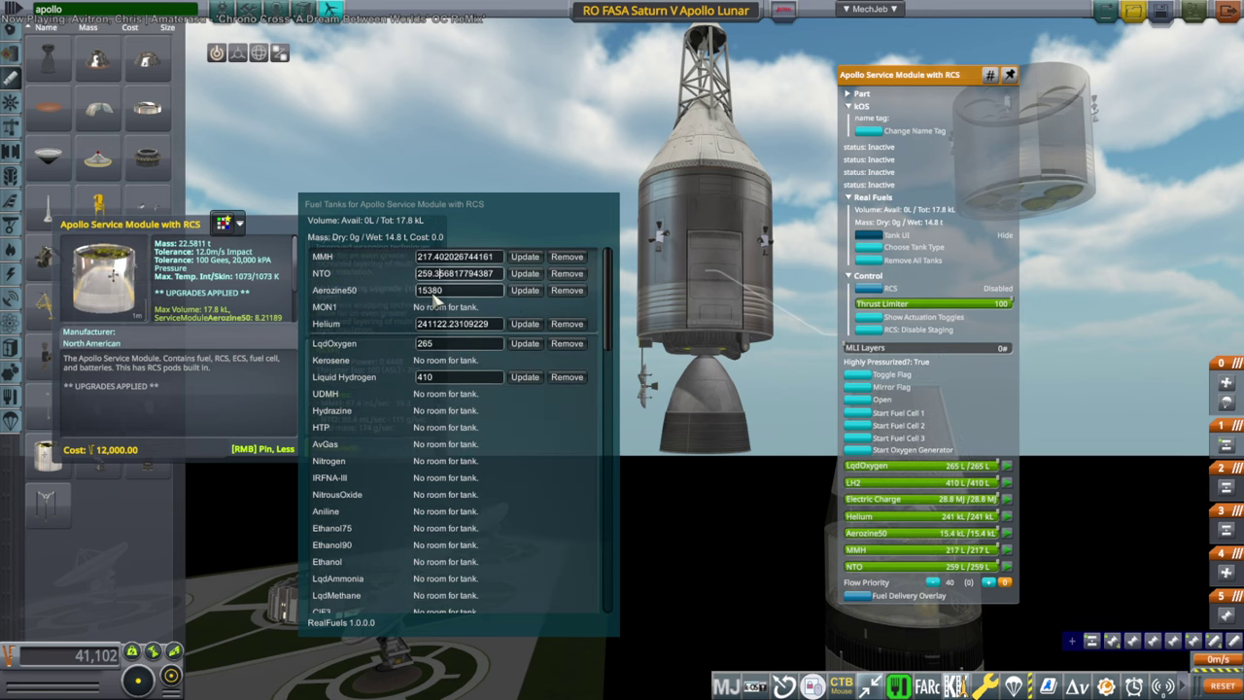
pyautogui.click(566, 289)
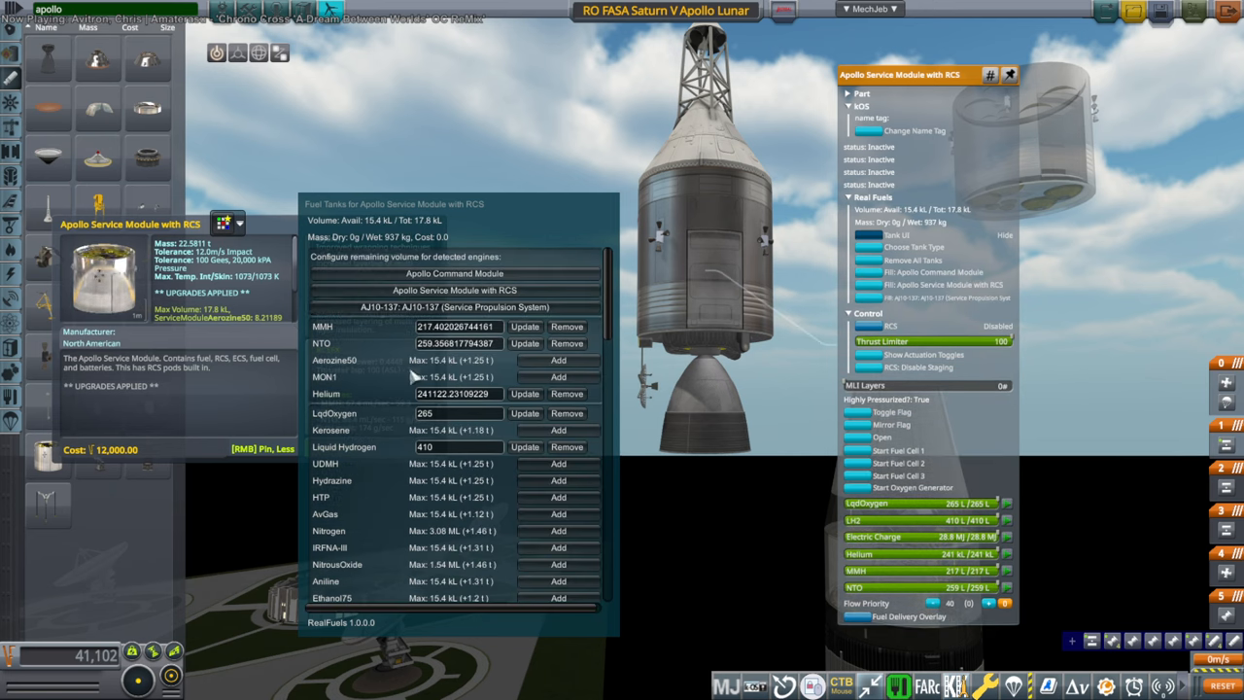
pyautogui.click(416, 307)
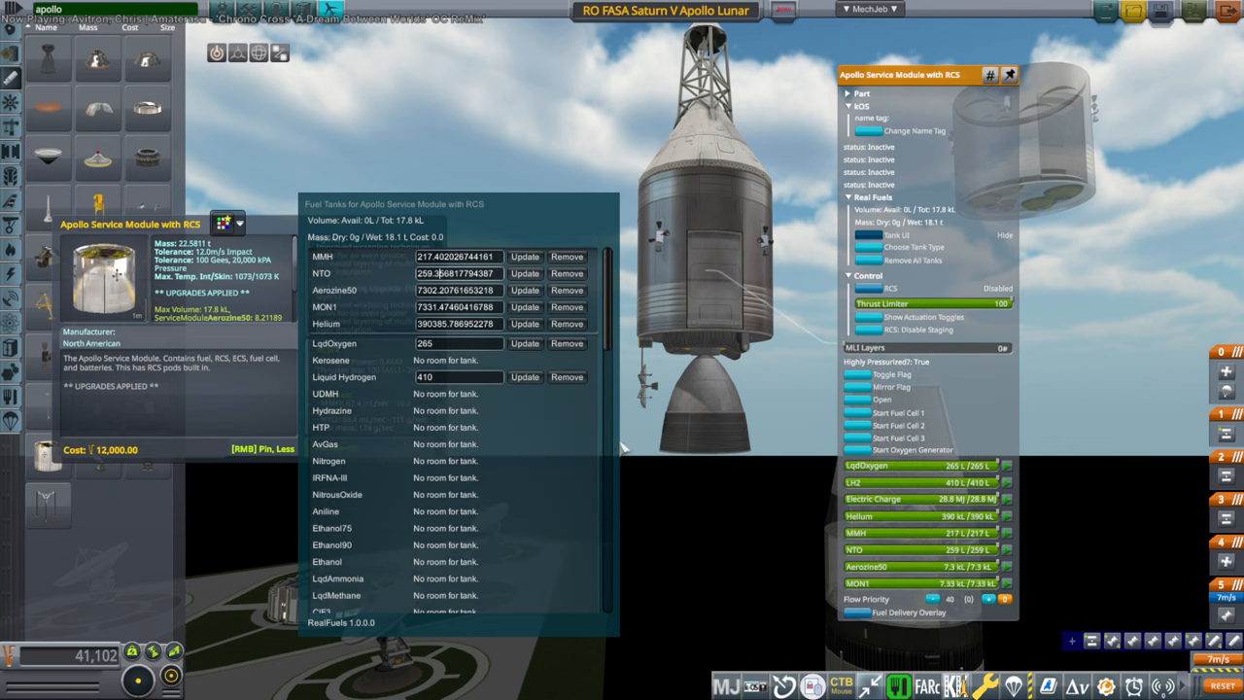
# Step: Reattach the lower rocket stack under the CSM and delete the adapter panel to expose the lunar module
pyautogui.click(672, 495)
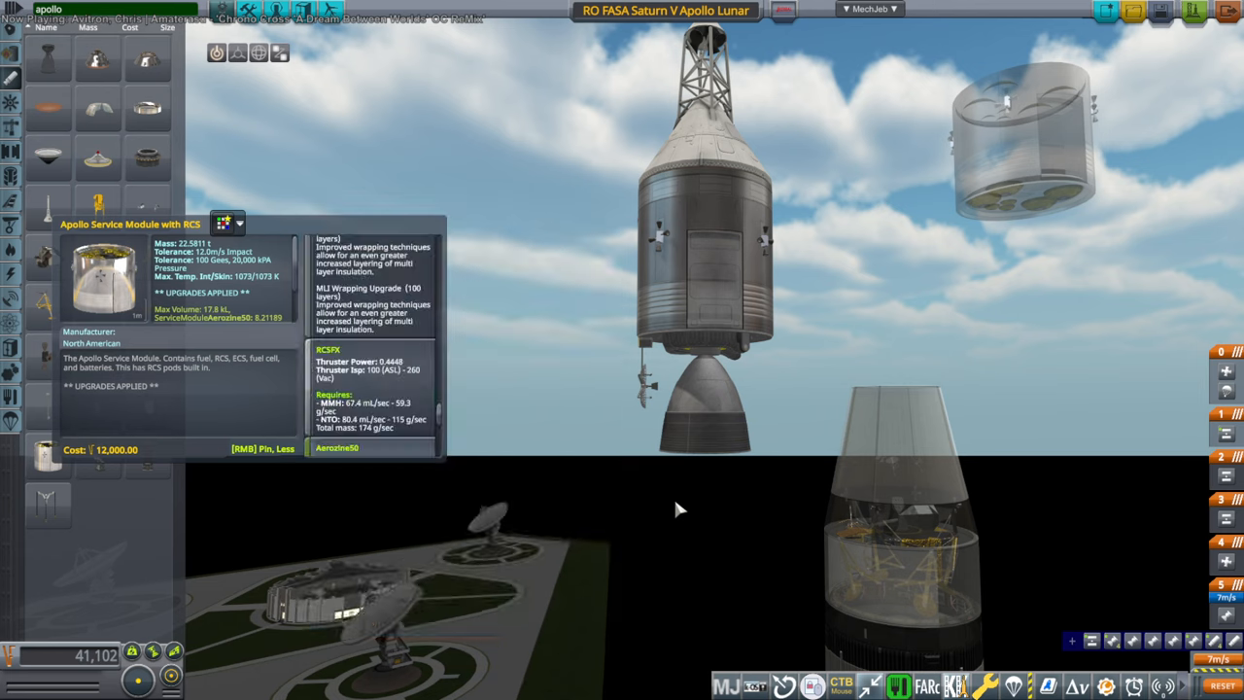
pyautogui.press('Delete')
pyautogui.scroll(-5, 875, 340)
pyautogui.click(855, 418)
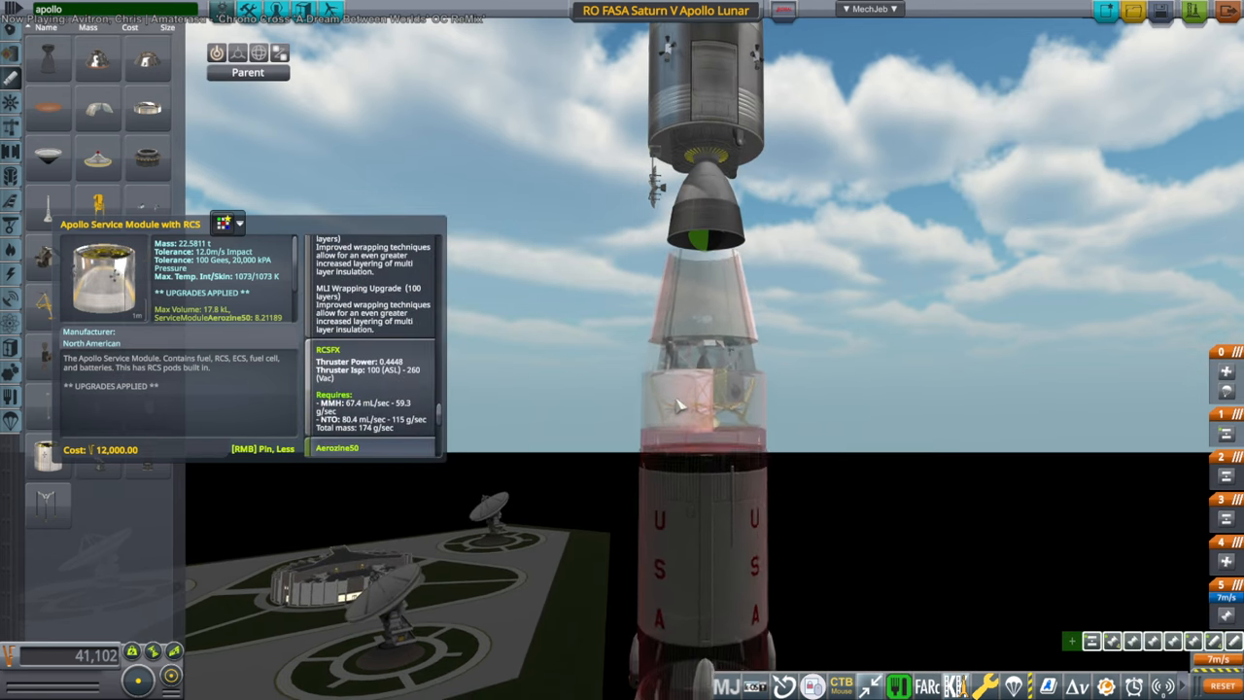
pyautogui.click(677, 342)
pyautogui.scroll(5, 677, 342)
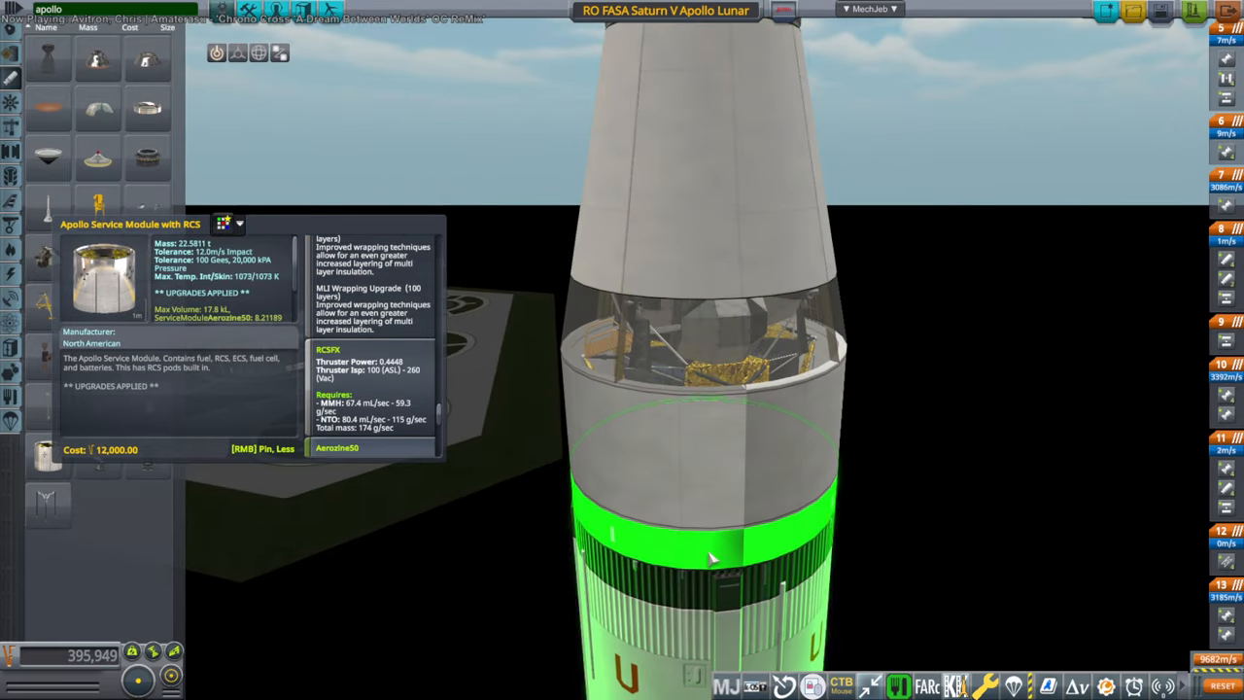
pyautogui.click(828, 391)
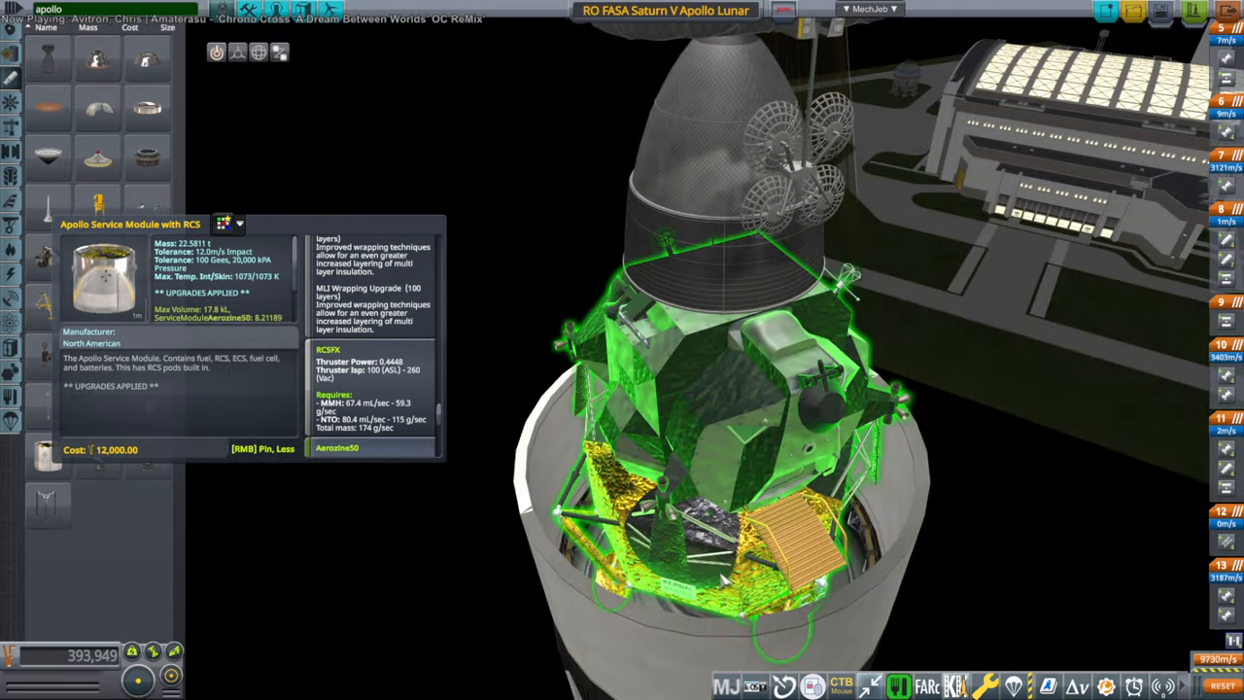
pyautogui.scroll(4, 738, 408)
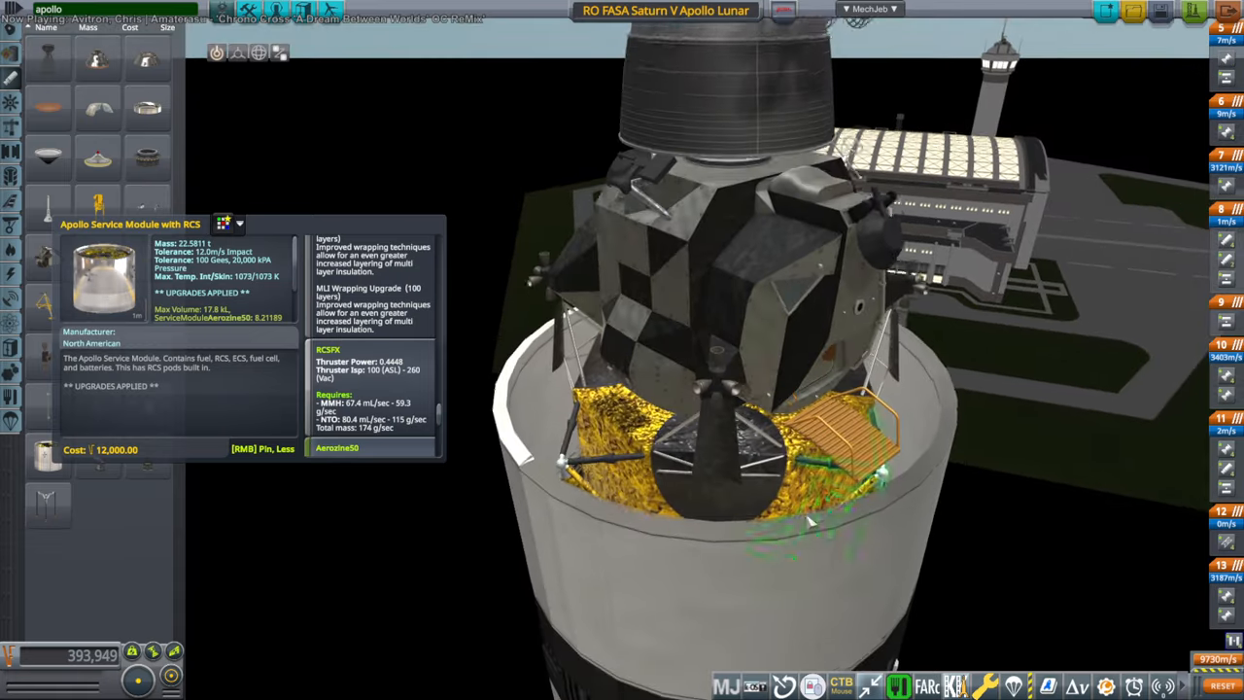
pyautogui.scroll(4, 778, 457)
pyautogui.scroll(5, 807, 482)
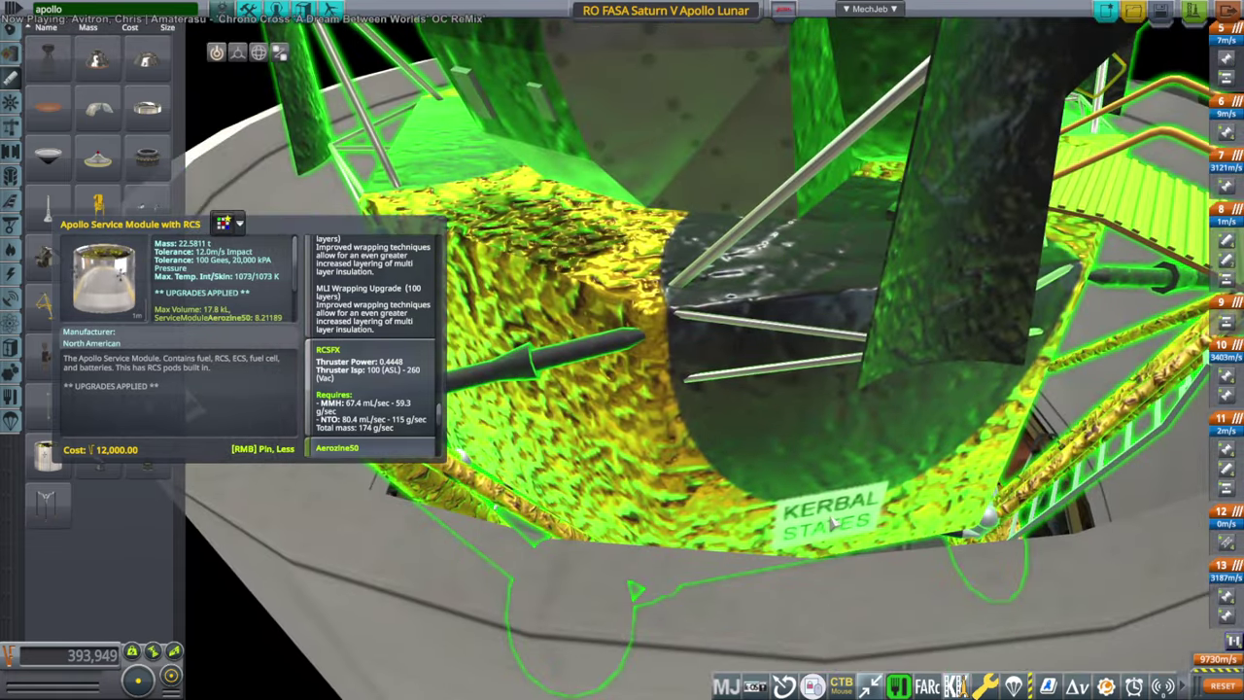
pyautogui.scroll(-5, 833, 525)
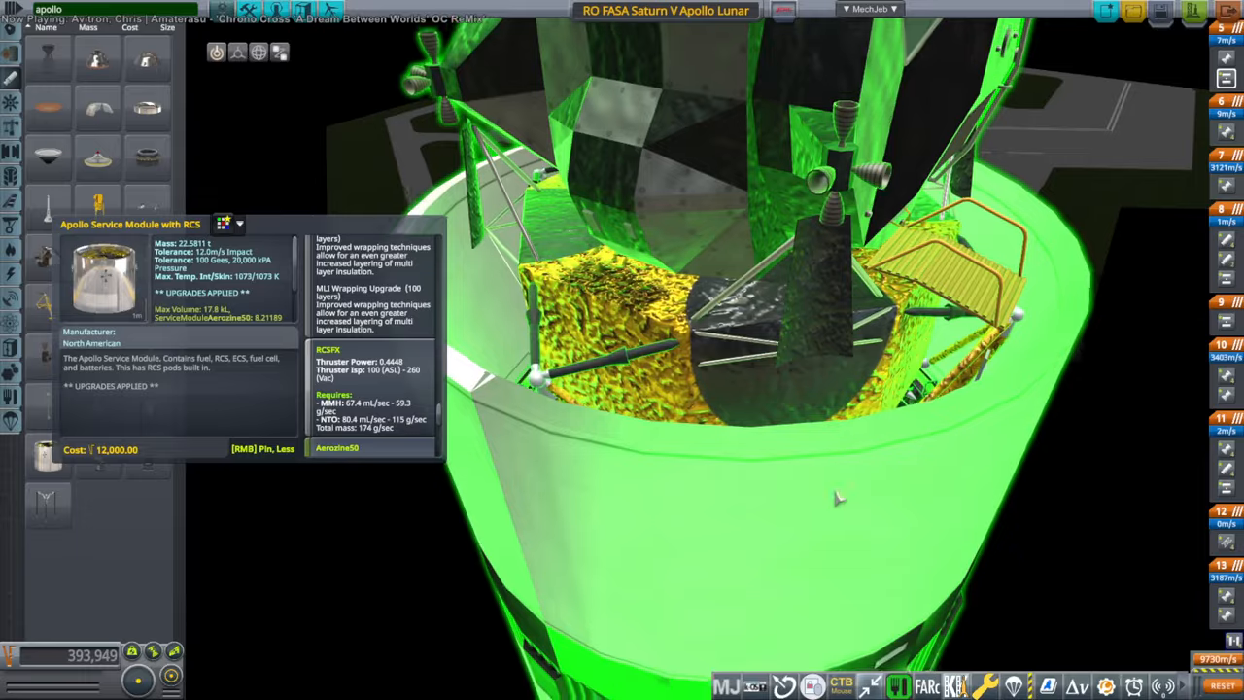
pyautogui.moveTo(826, 486); pyautogui.dragTo(759, 470)
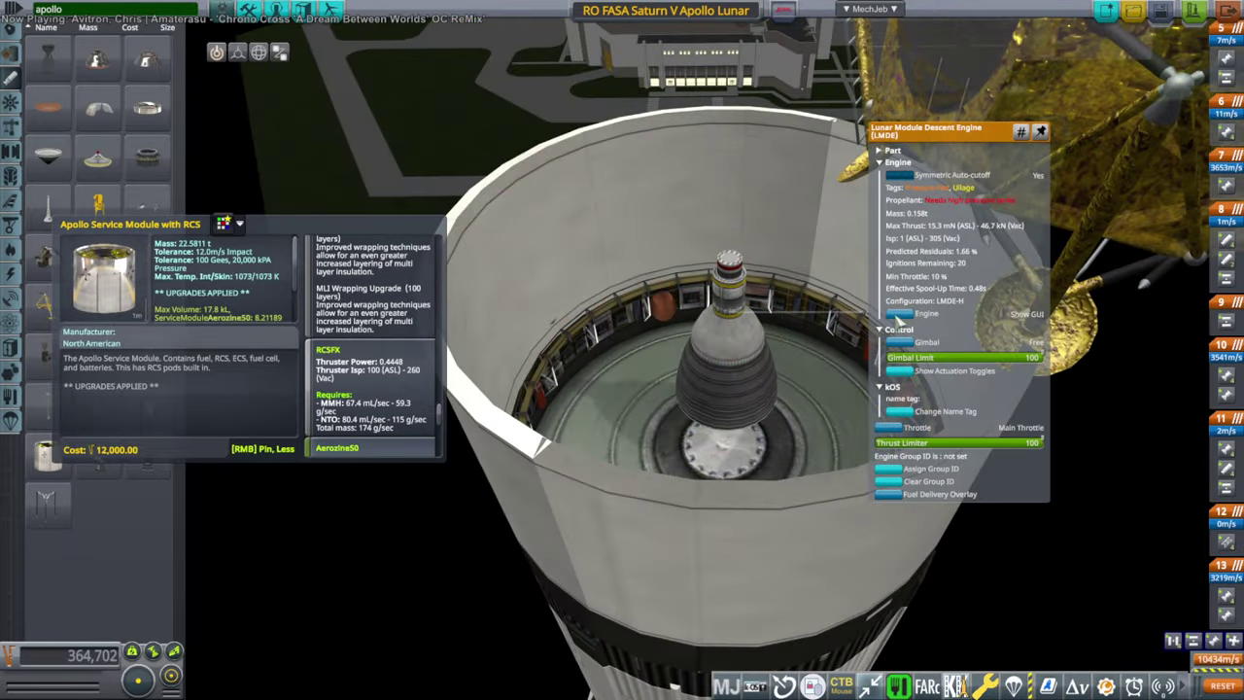
# Step: Check the descent engine's alternate LMDE-J and TR-201 configurations, then hide the config panel
pyautogui.click(1025, 314)
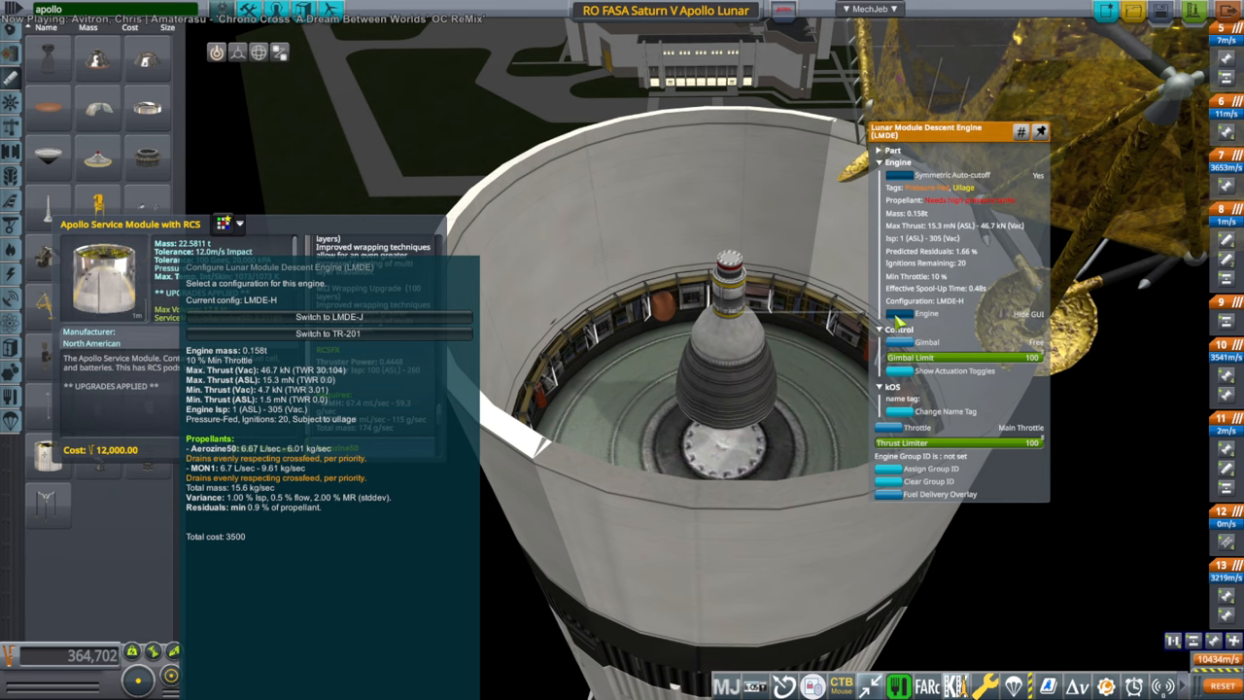
pyautogui.click(1025, 314)
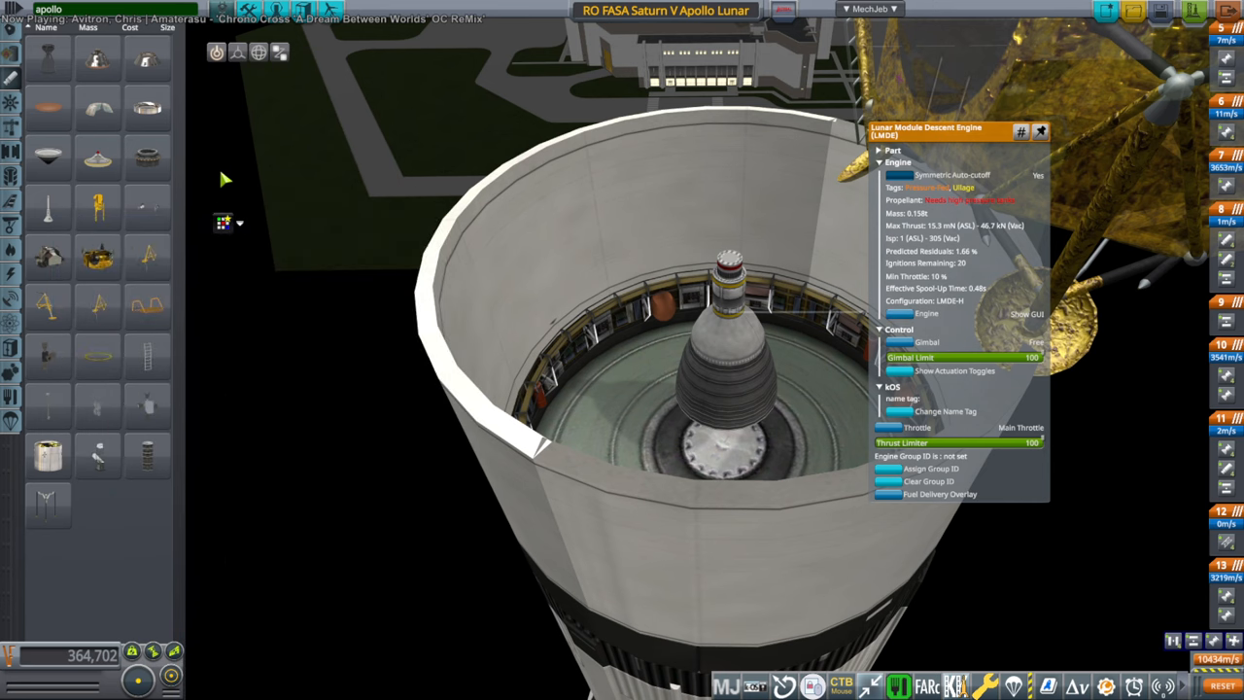
pyautogui.scroll(-3, 167, 194)
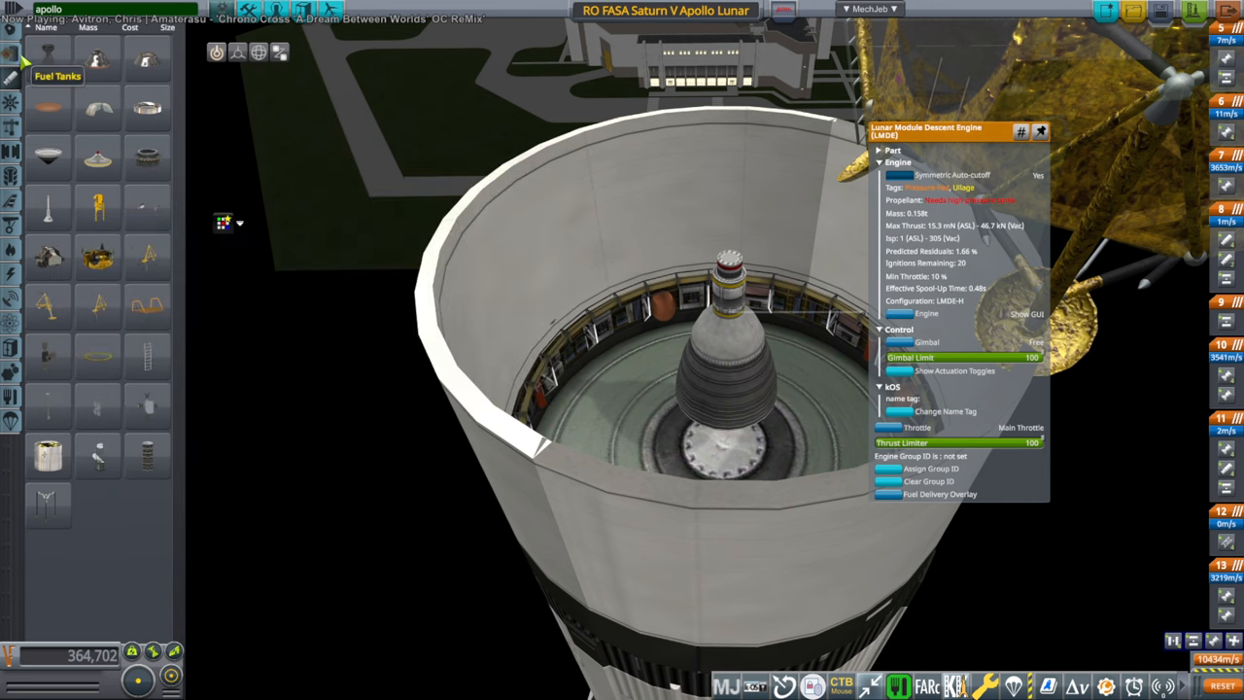
pyautogui.scroll(-3, 165, 233)
pyautogui.scroll(-3, 161, 272)
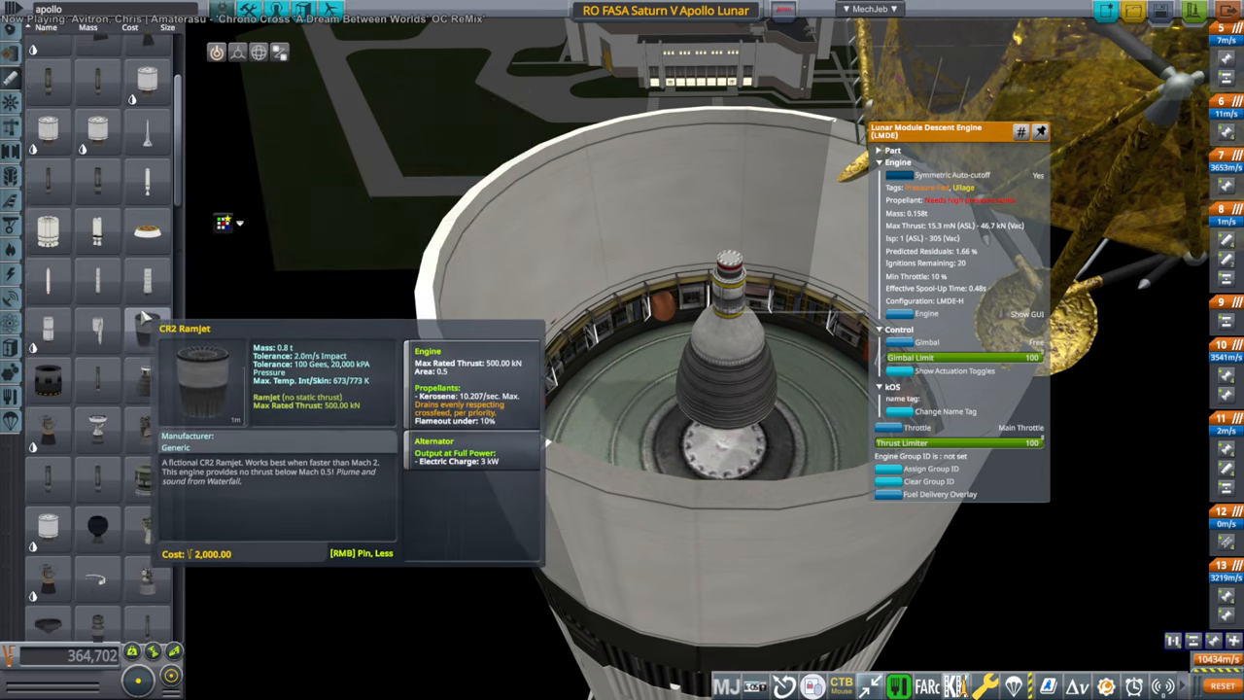
pyautogui.scroll(-3, 155, 292)
pyautogui.scroll(-3, 150, 292)
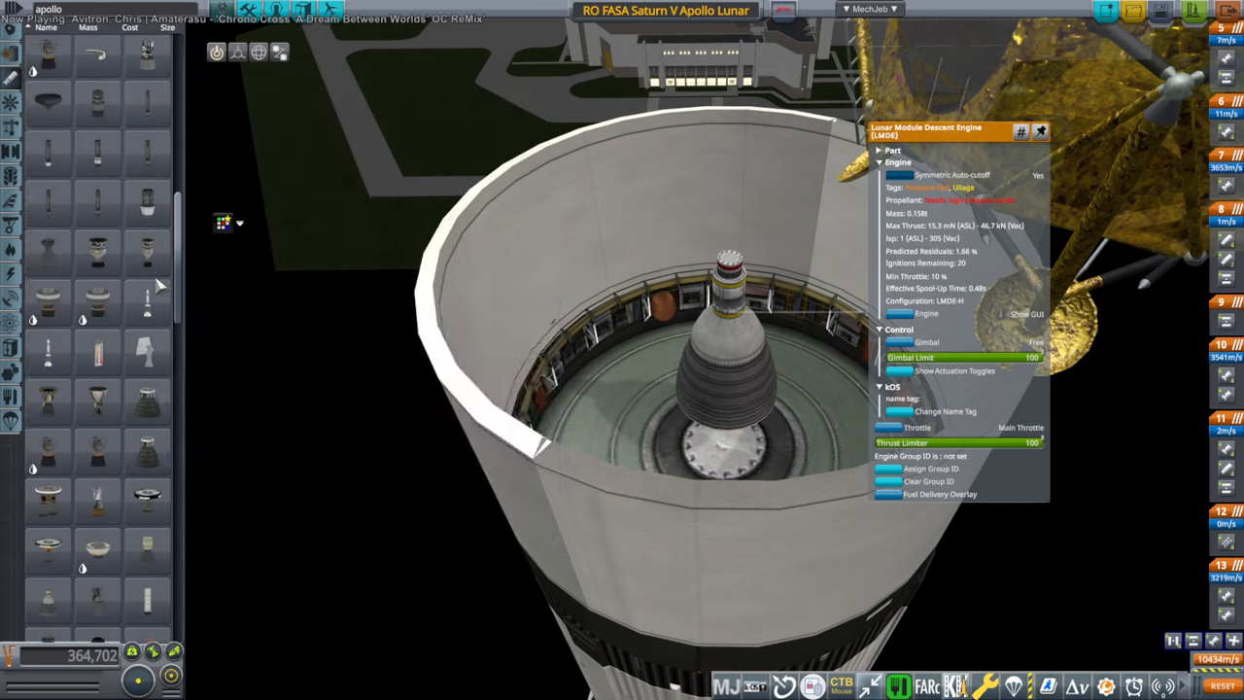
pyautogui.scroll(-3, 153, 277)
pyautogui.scroll(-1, 153, 271)
pyautogui.scroll(-2, 154, 271)
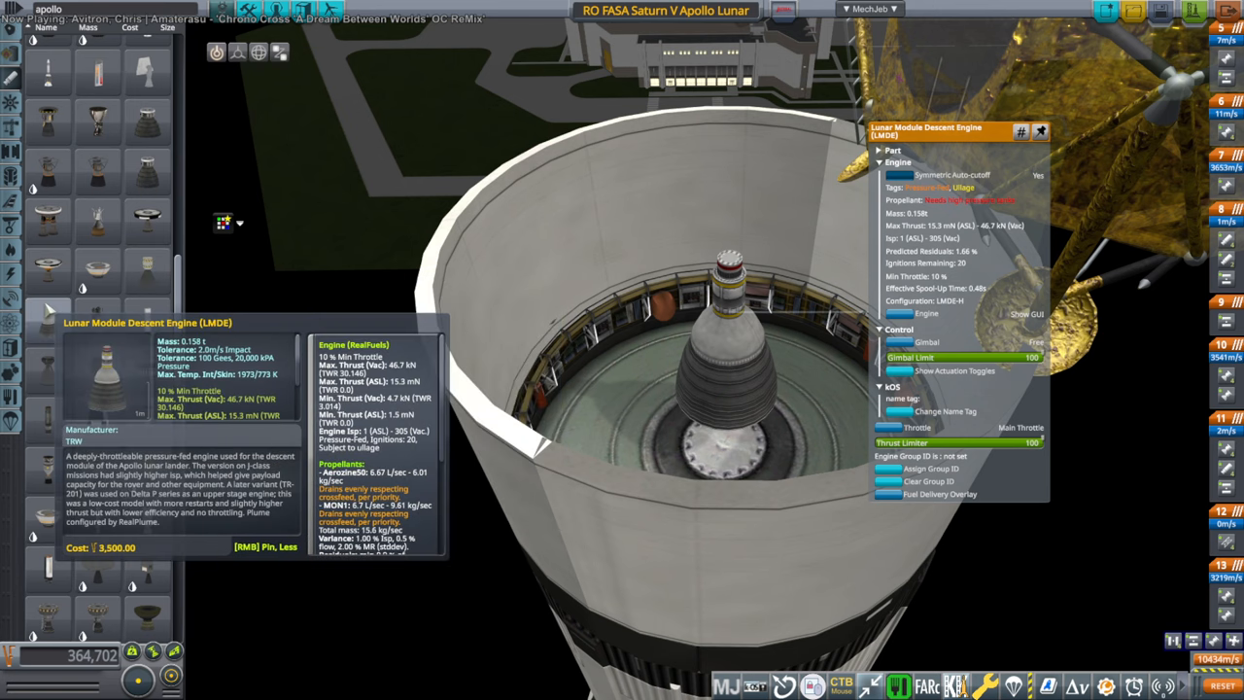
pyautogui.scroll(-2, 389, 413)
pyautogui.scroll(-3, 388, 427)
pyautogui.scroll(-2, 384, 457)
pyautogui.scroll(-3, 374, 468)
pyautogui.scroll(-2, 374, 468)
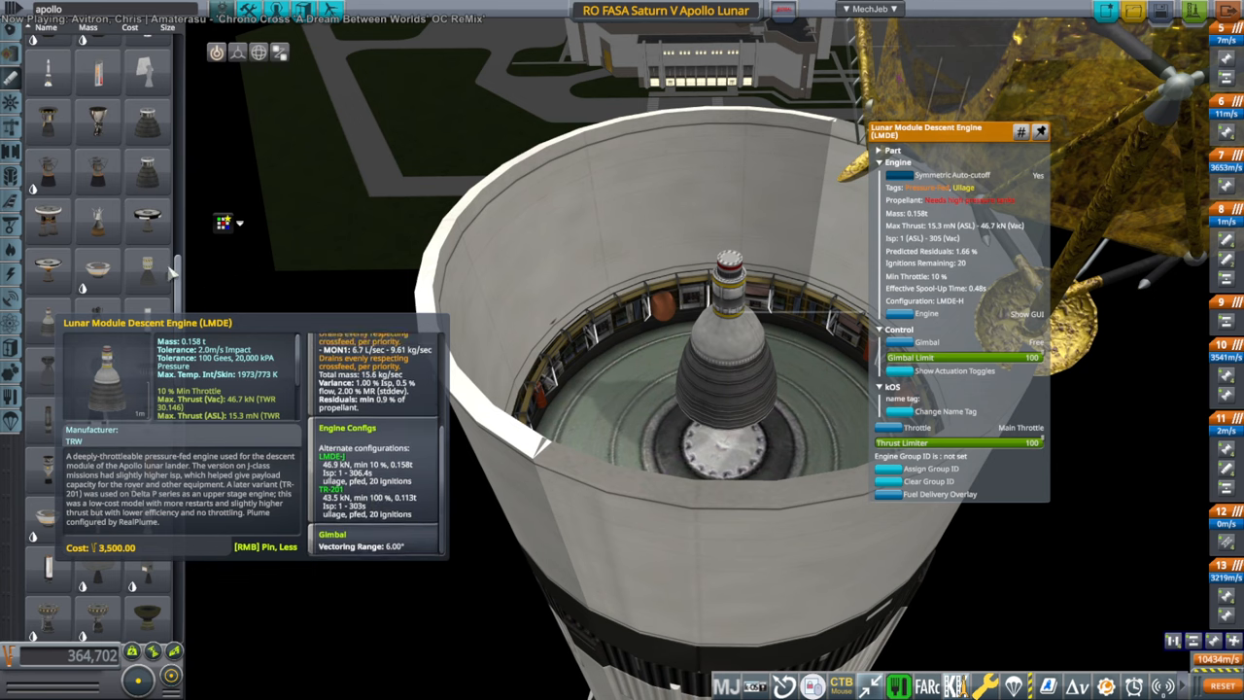
pyautogui.scroll(3, 480, 413)
pyautogui.scroll(-2, 534, 413)
pyautogui.scroll(1, 532, 413)
# Step: Inspect the lunar descent module's part settings showing 3.74 kL NTO and Aerozine50
pyautogui.click(368, 173)
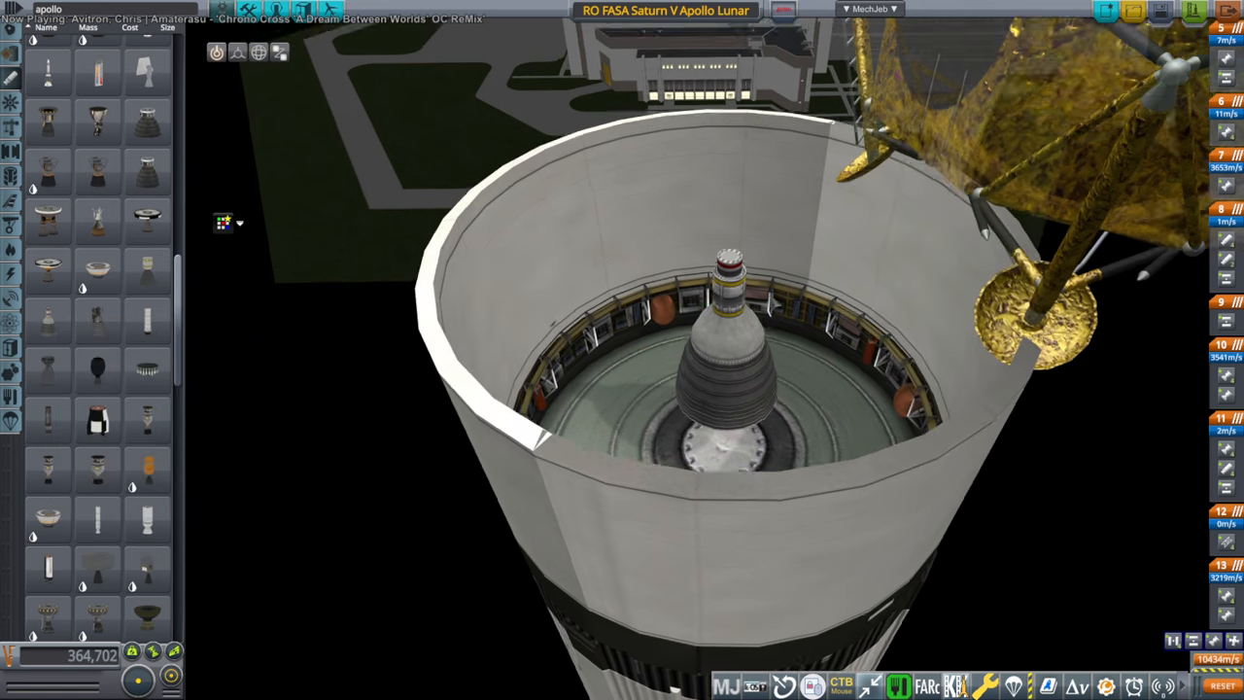
pyautogui.moveTo(680, 340); pyautogui.dragTo(642, 614)
pyautogui.rightClick(947, 197)
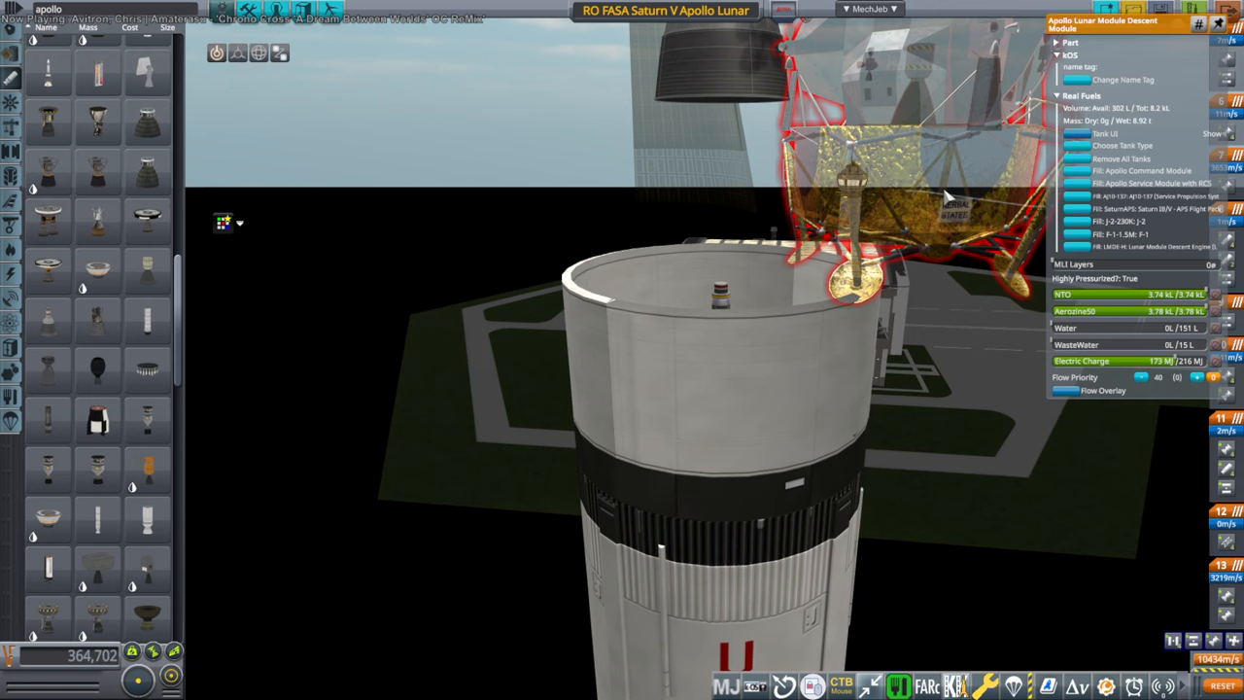
pyautogui.click(383, 199)
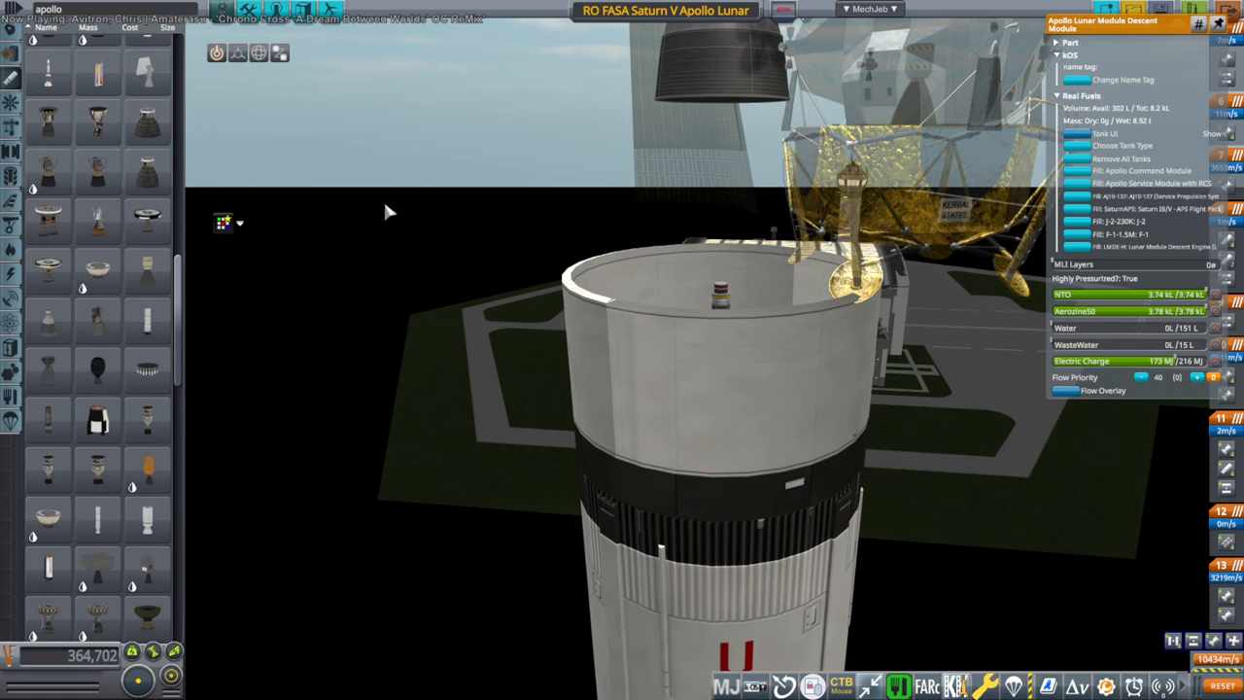
pyautogui.moveTo(383, 199); pyautogui.dragTo(385, 218)
pyautogui.scroll(3, 382, 214)
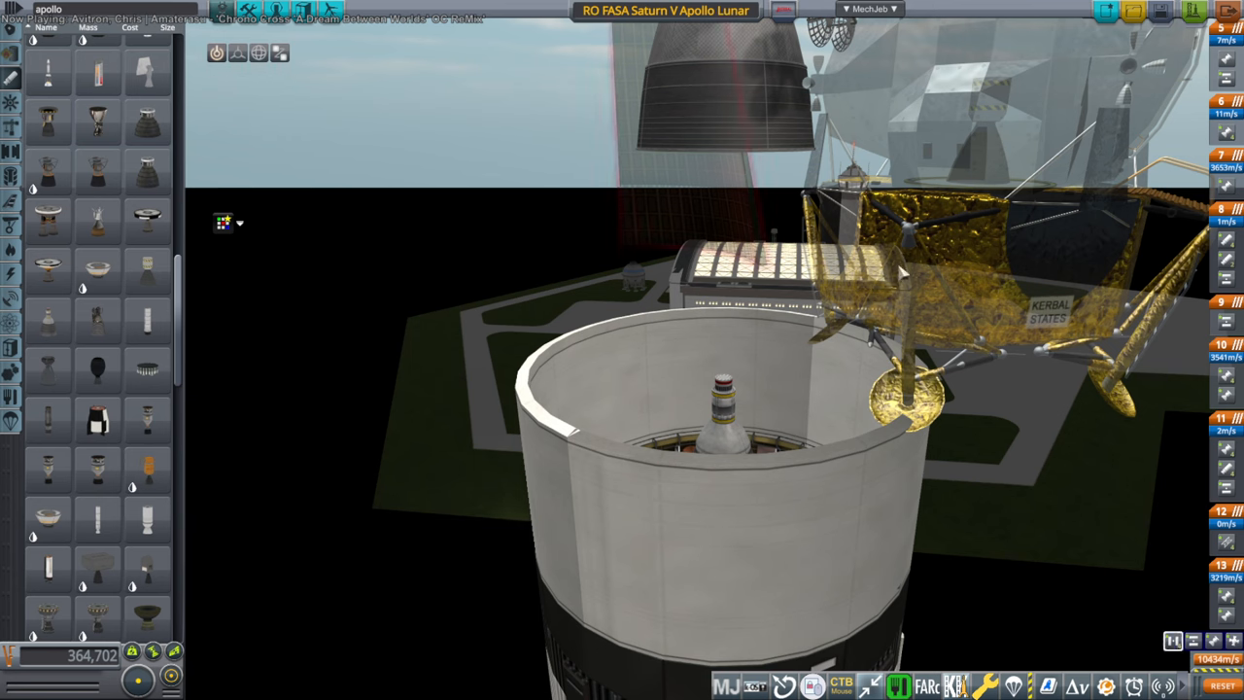
pyautogui.rightClick(1098, 291)
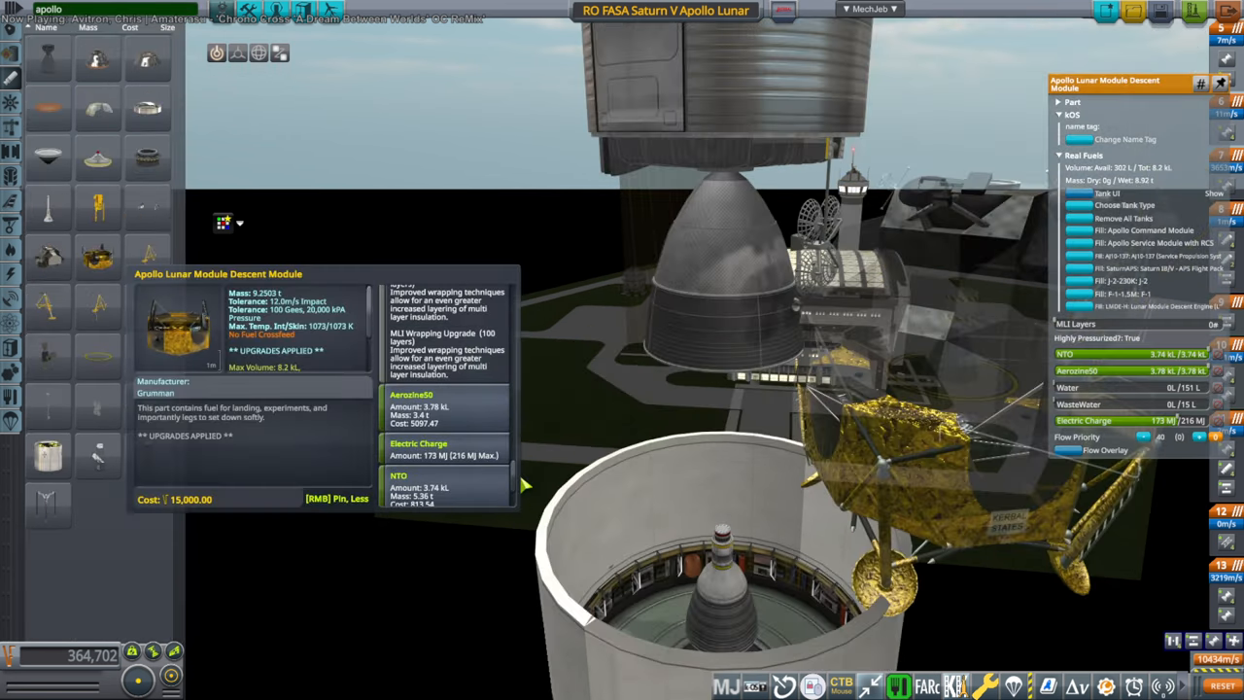
pyautogui.scroll(2, 524, 477)
pyautogui.scroll(4, 523, 454)
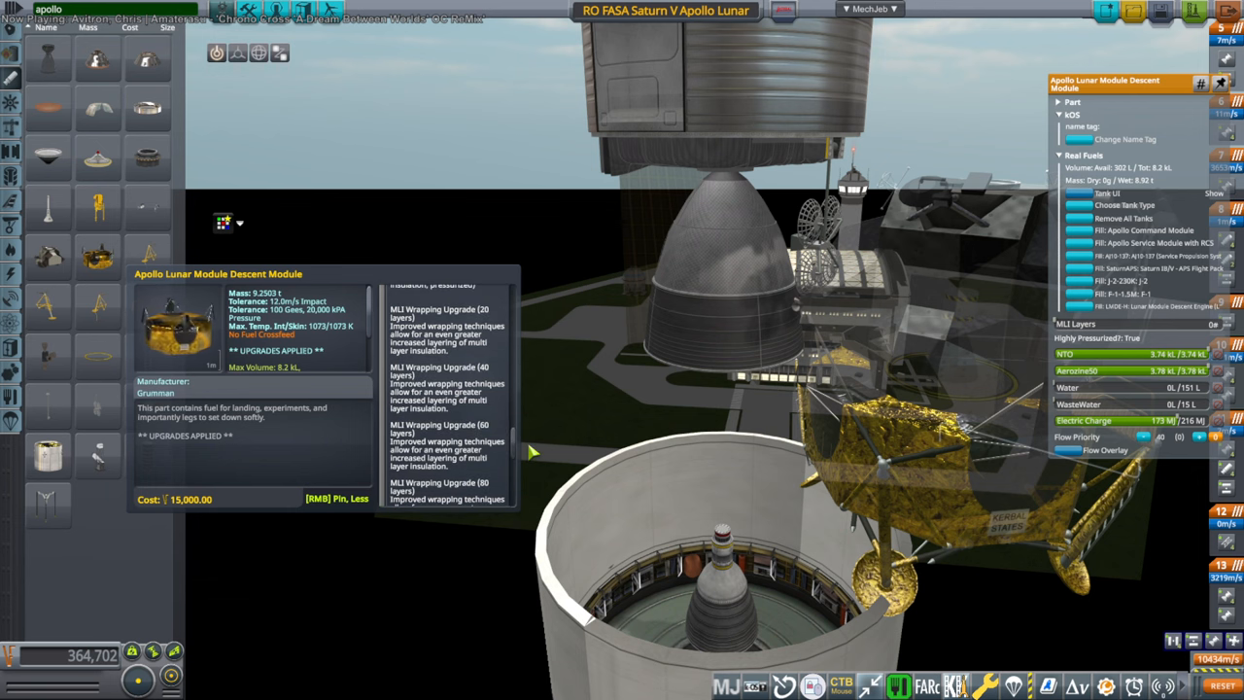
pyautogui.scroll(3, 531, 452)
pyautogui.scroll(3, 534, 408)
pyautogui.scroll(3, 544, 398)
pyautogui.scroll(-3, 548, 287)
pyautogui.scroll(-3, 548, 340)
pyautogui.scroll(-3, 549, 408)
pyautogui.scroll(-3, 551, 466)
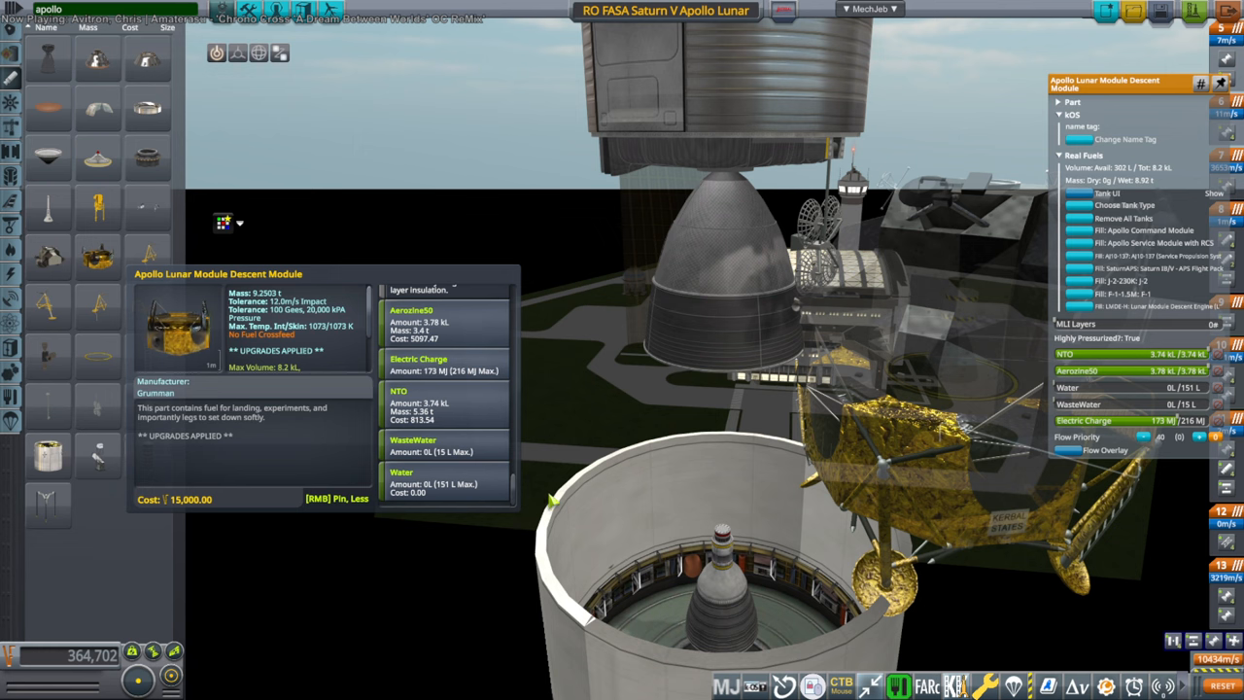
pyautogui.scroll(3, 551, 496)
pyautogui.scroll(2, 554, 481)
pyautogui.scroll(2, 557, 471)
pyautogui.scroll(3, 556, 466)
pyautogui.scroll(3, 559, 447)
pyautogui.scroll(3, 561, 427)
pyautogui.scroll(2, 566, 404)
pyautogui.scroll(3, 561, 304)
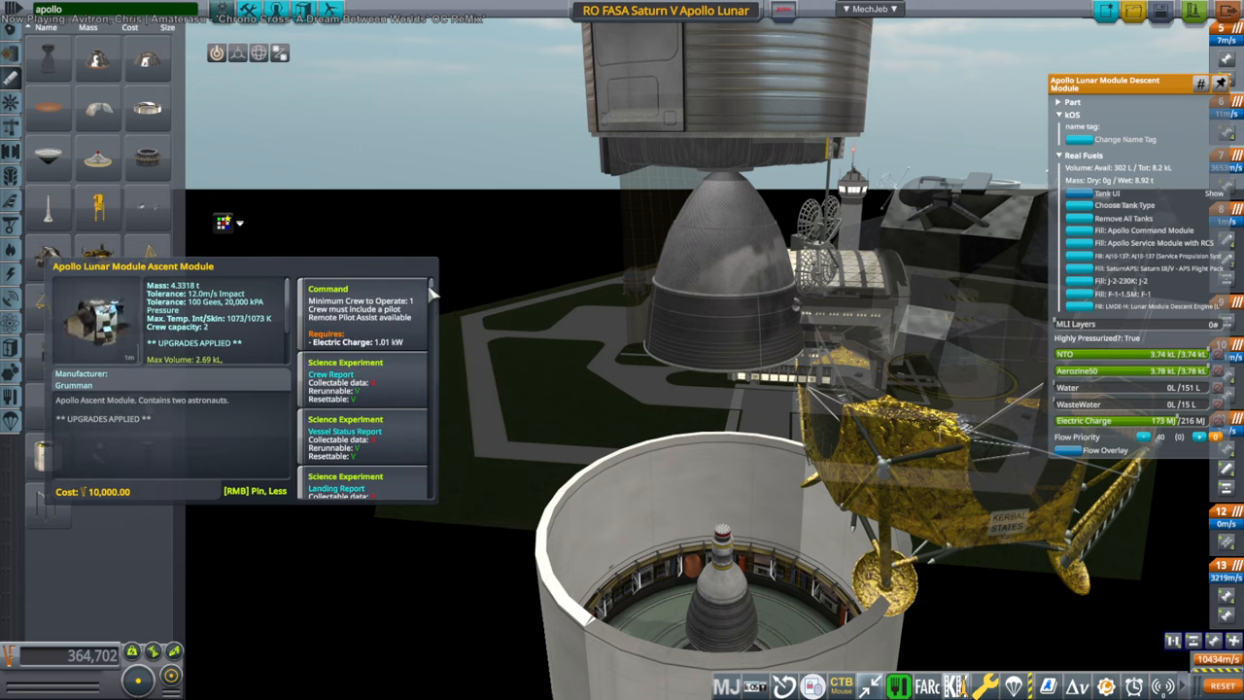
pyautogui.scroll(-3, 432, 291)
pyautogui.scroll(-2, 433, 311)
pyautogui.scroll(-3, 438, 335)
pyautogui.scroll(-2, 439, 353)
pyautogui.scroll(-3, 439, 369)
pyautogui.scroll(-3, 439, 388)
pyautogui.scroll(-3, 441, 413)
pyautogui.scroll(-3, 441, 442)
pyautogui.scroll(-3, 442, 447)
pyautogui.scroll(-3, 442, 455)
pyautogui.scroll(-2, 443, 463)
pyautogui.scroll(-2, 443, 470)
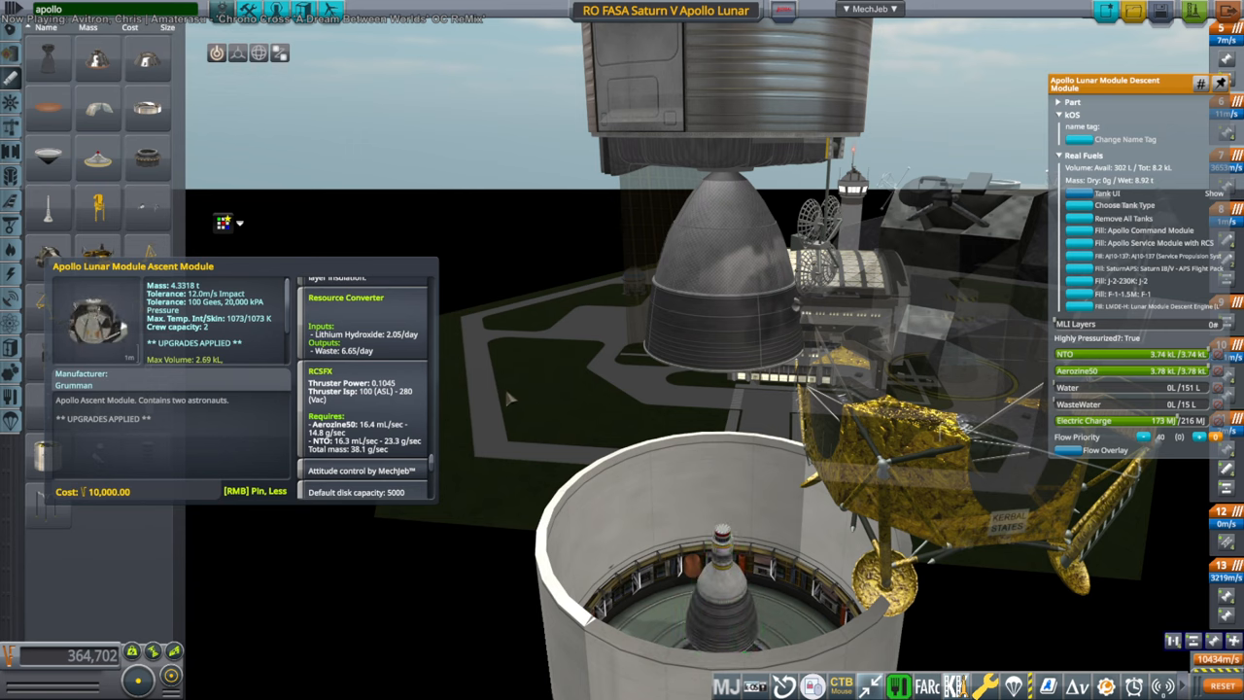
pyautogui.scroll(5, 536, 347)
pyautogui.scroll(5, 533, 330)
pyautogui.scroll(2, 524, 307)
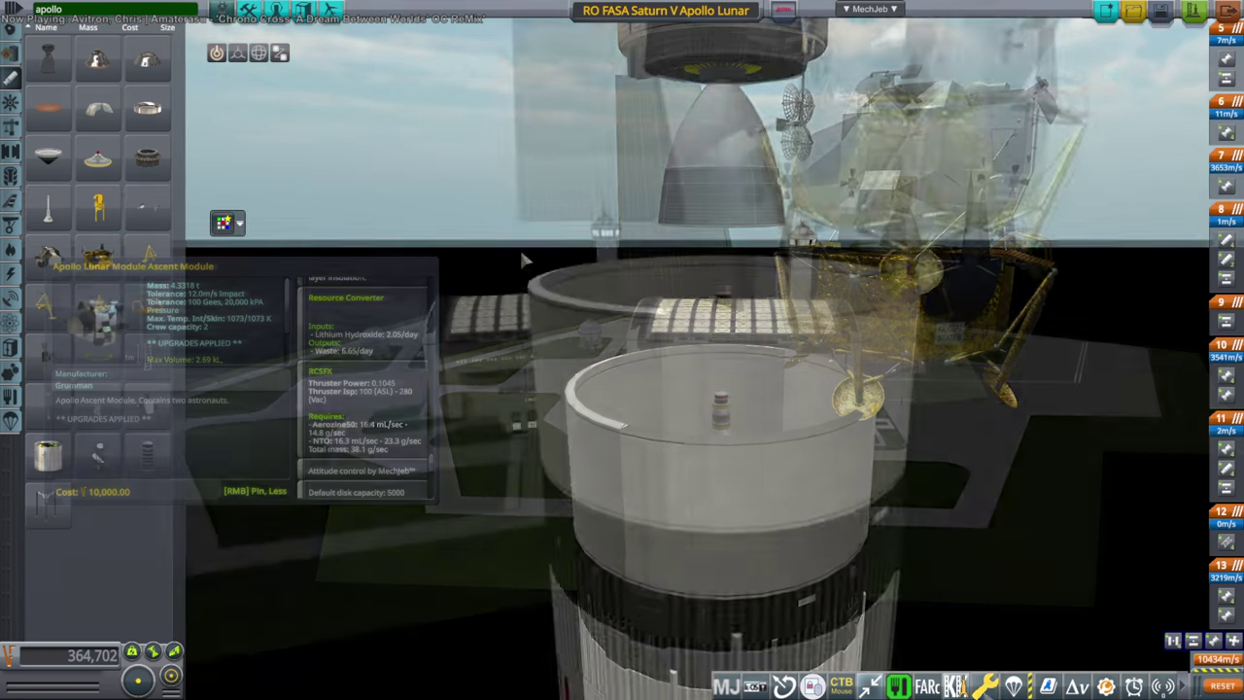
# Step: Pick up the lunar module and seat it inside the interstage adapter
pyautogui.moveTo(519, 247); pyautogui.dragTo(993, 371)
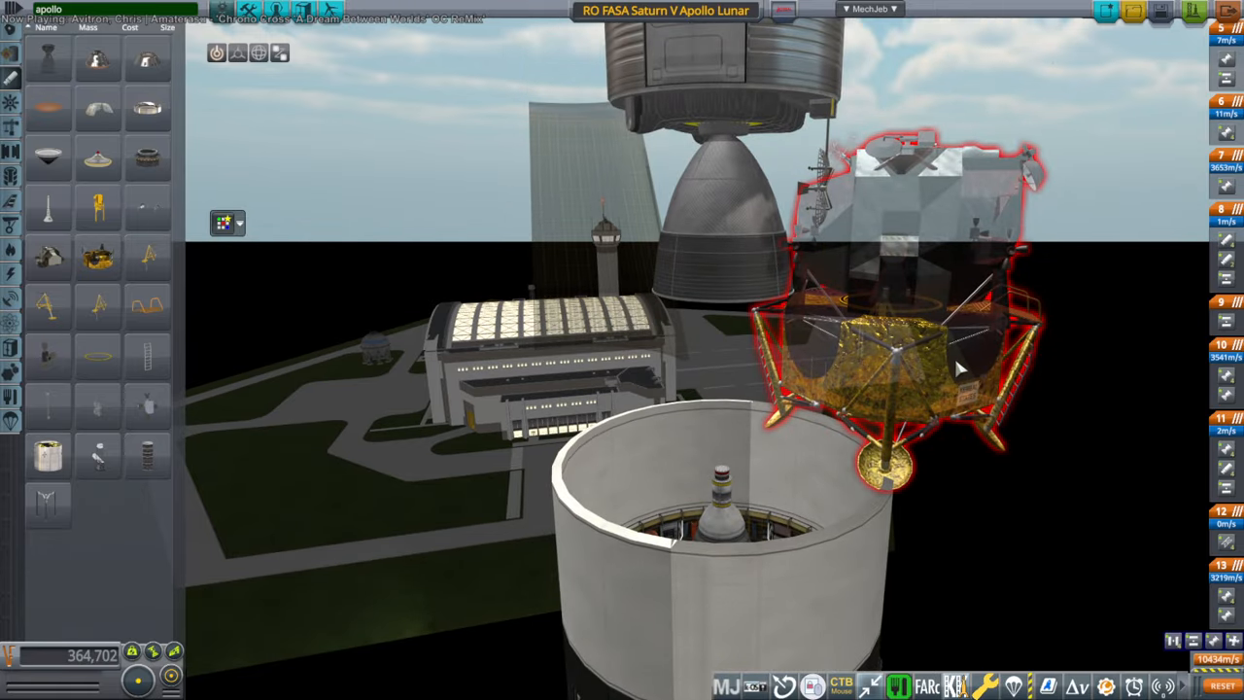
pyautogui.click(957, 355)
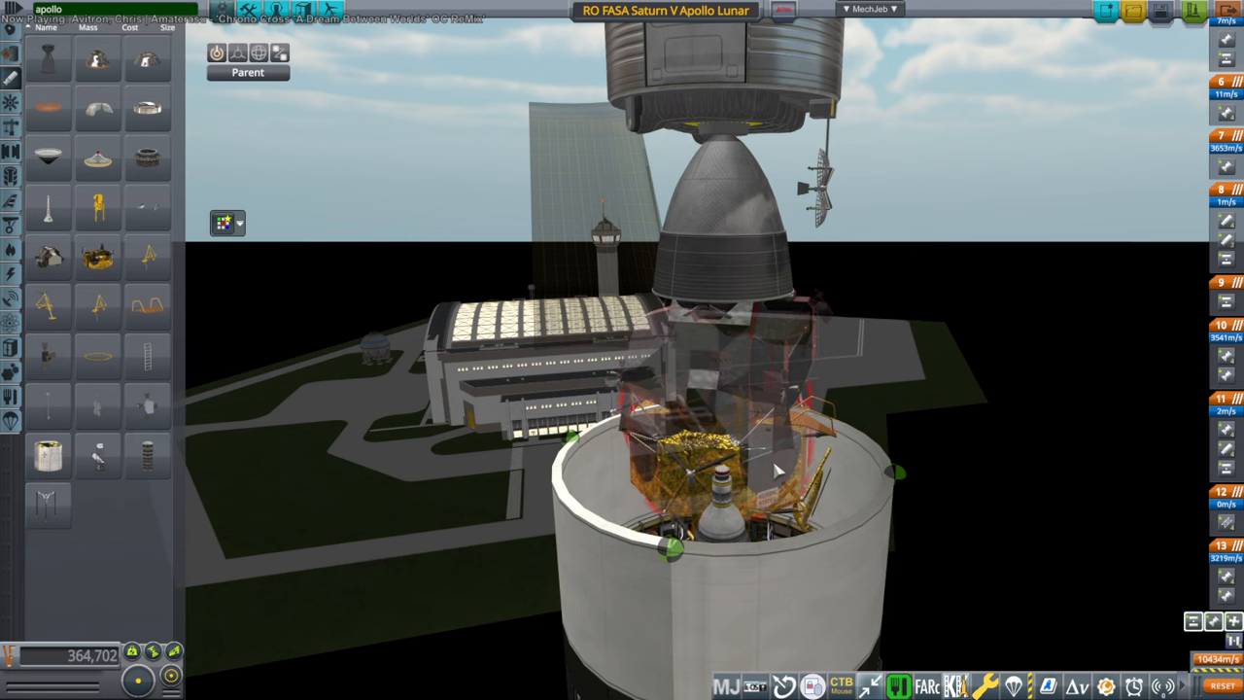
pyautogui.rightClick(778, 471)
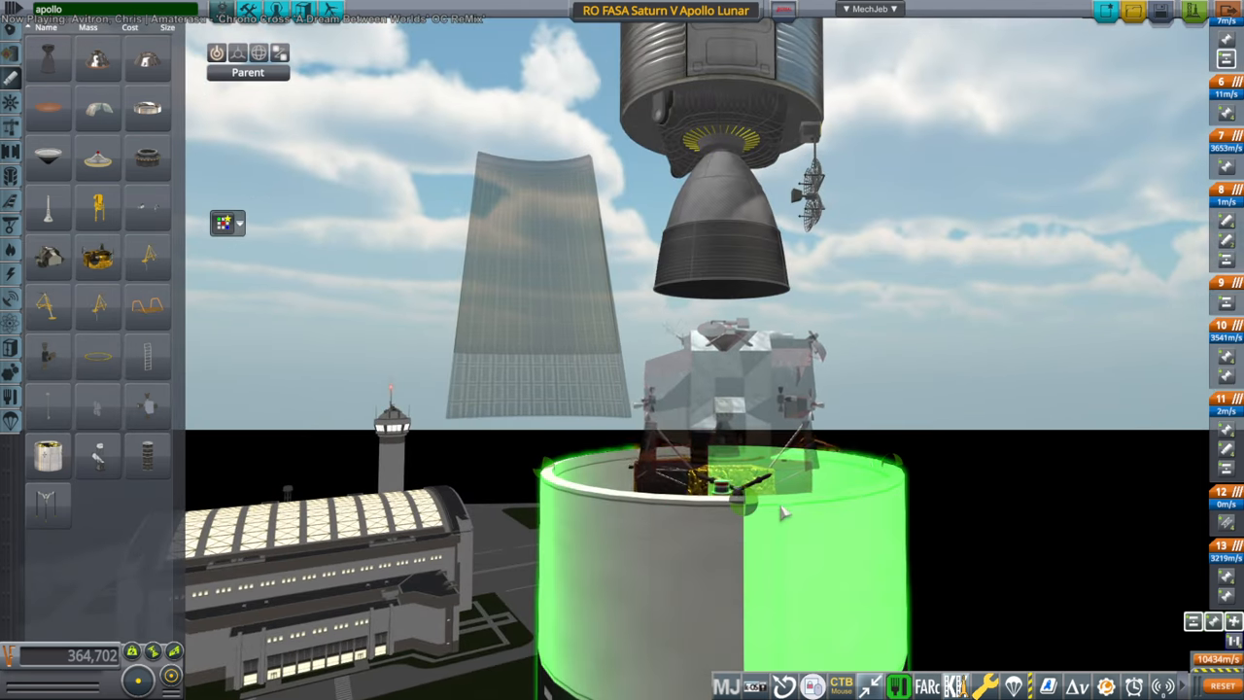
pyautogui.click(785, 518)
pyautogui.moveTo(785, 525); pyautogui.dragTo(845, 476)
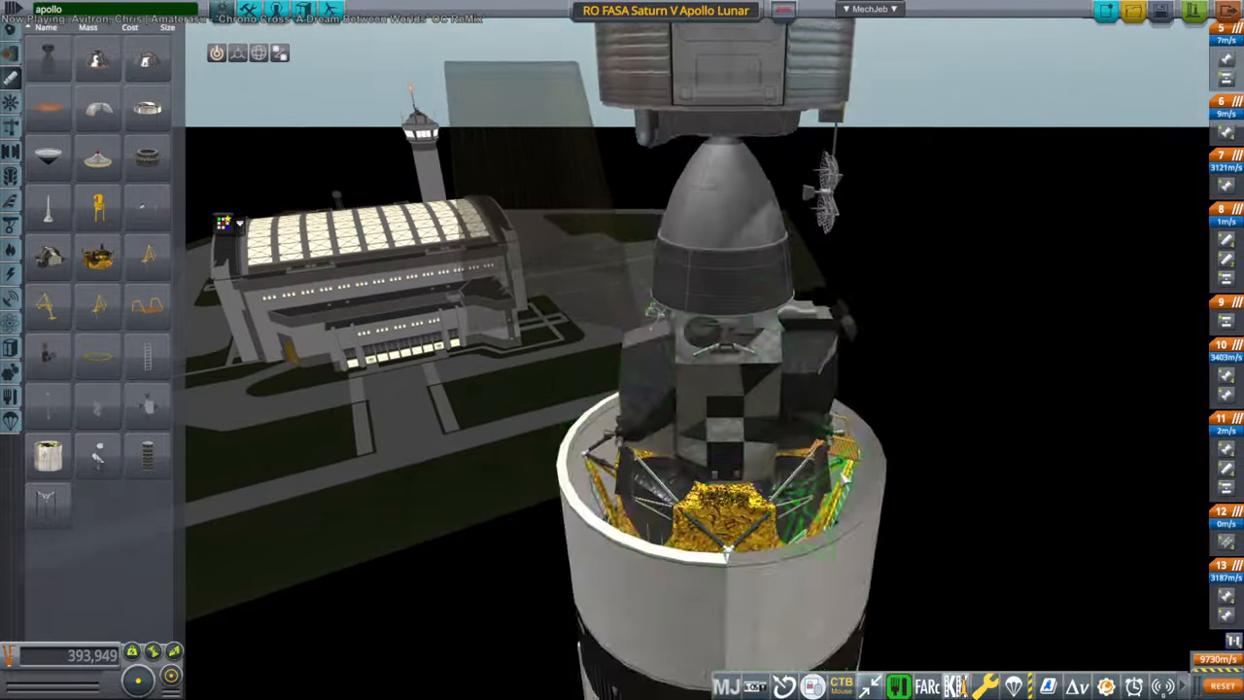
pyautogui.scroll(5, 835, 467)
# Step: Remove the descent module's Aerozine50 and NTO tanks and auto-fill Aerozine50 and MON1 for the LMDE-H engine
pyautogui.rightClick(768, 410)
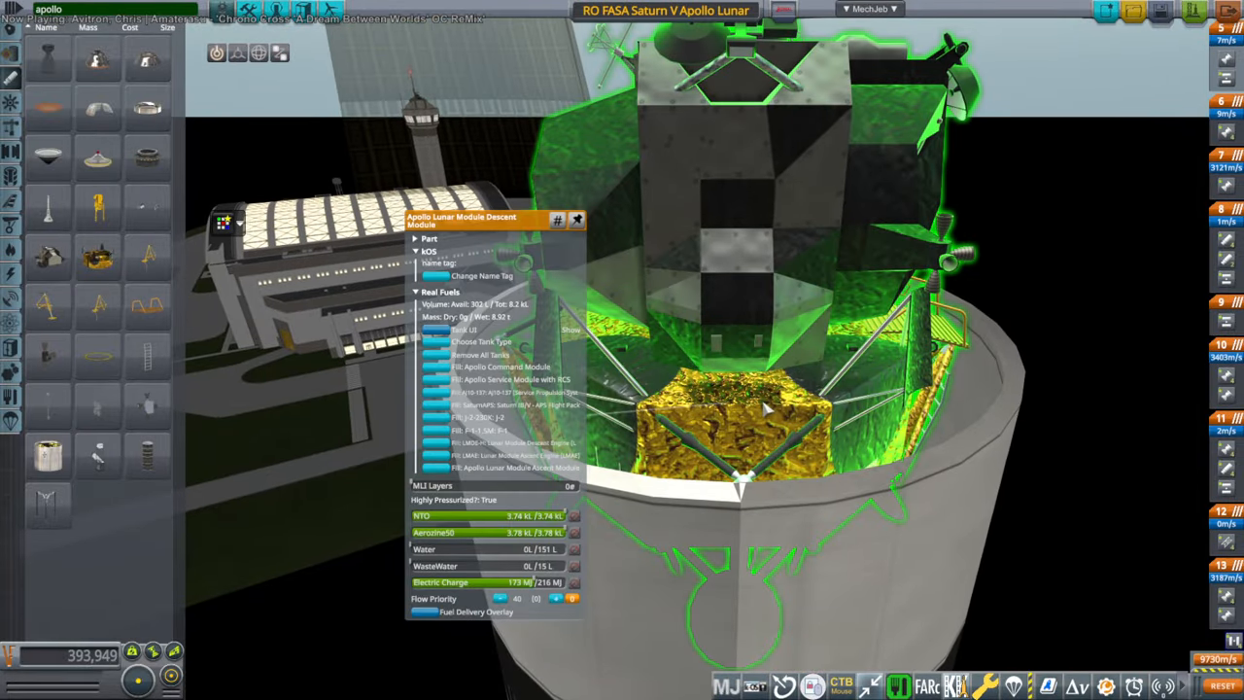
pyautogui.click(444, 330)
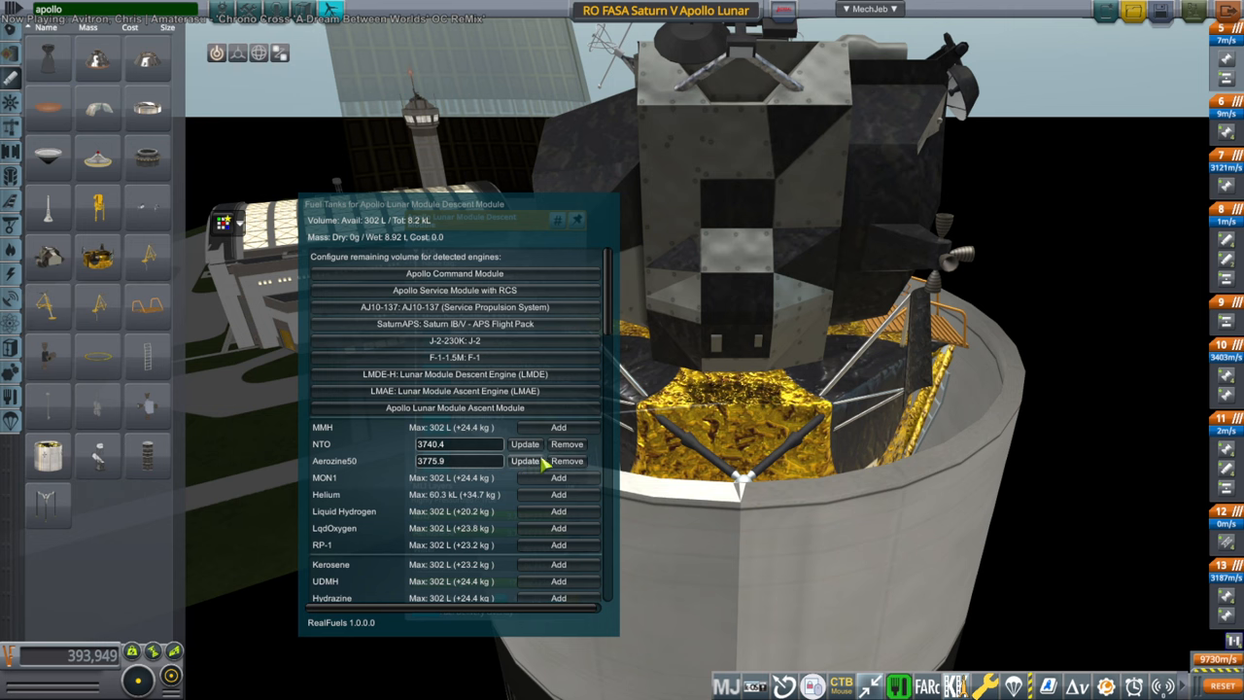
pyautogui.click(566, 460)
pyautogui.click(566, 444)
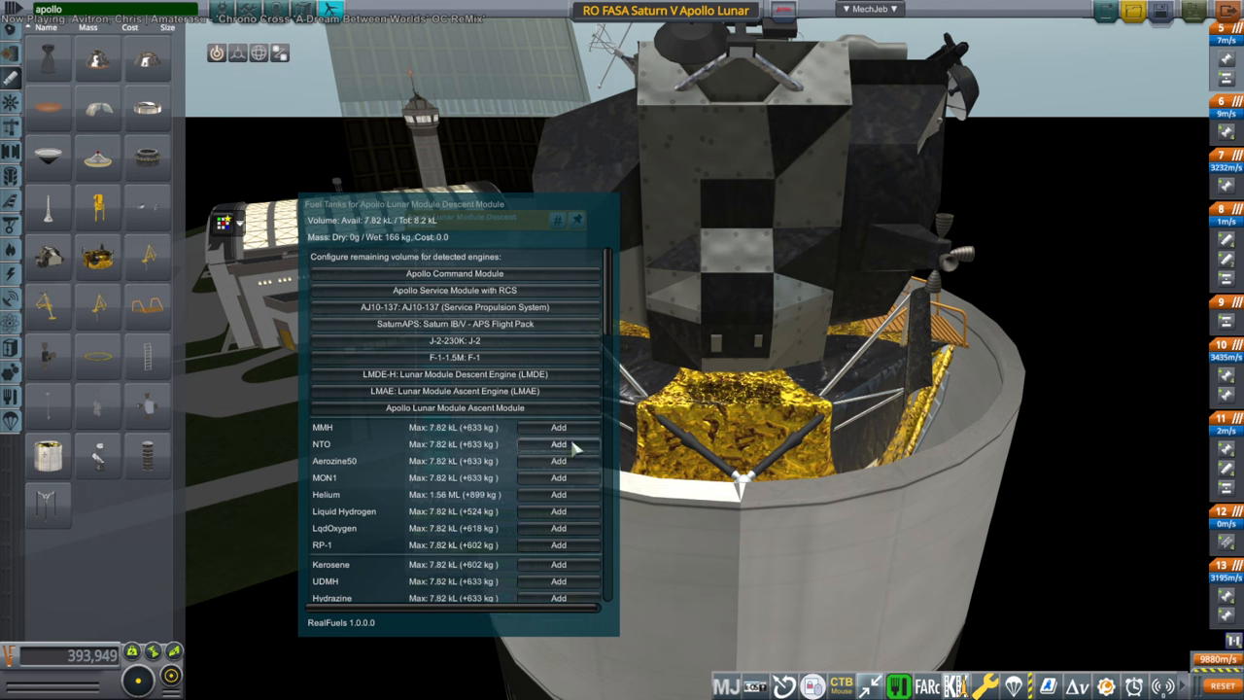
pyautogui.click(469, 375)
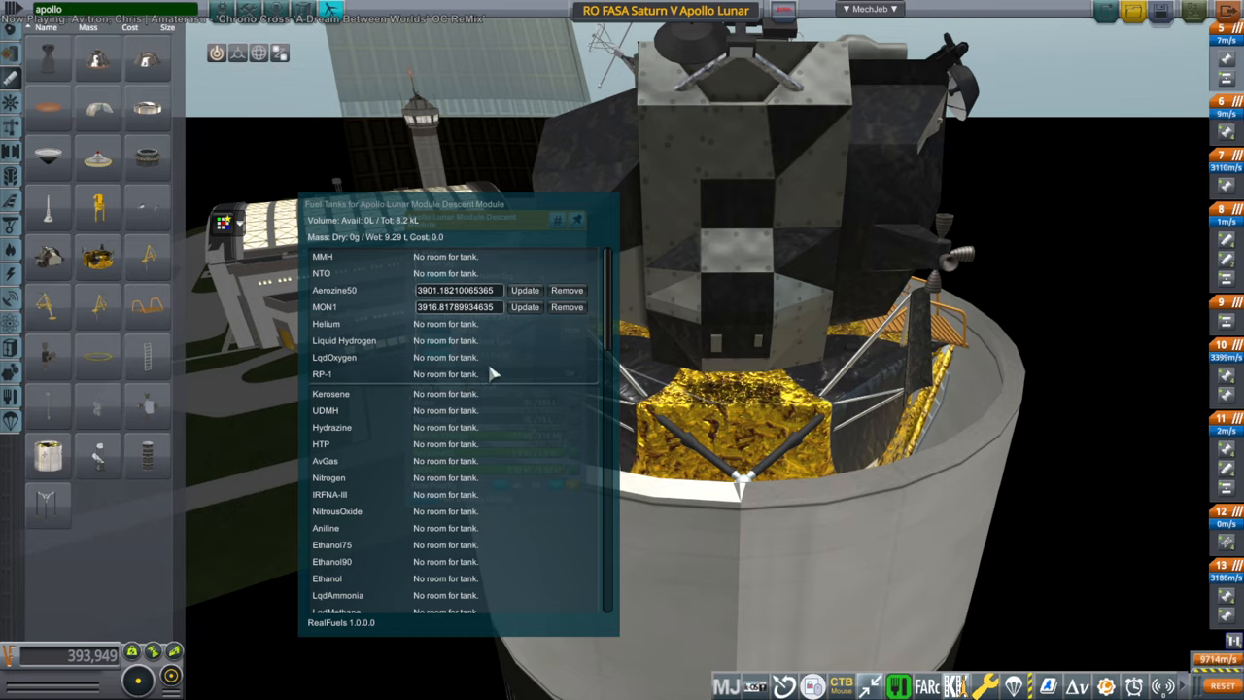
# Step: Switch to Notepad++ to edit the RCS propellant entry in RO_FASA_LEM.cfg
pyautogui.hotkey('alt', 'Tab')
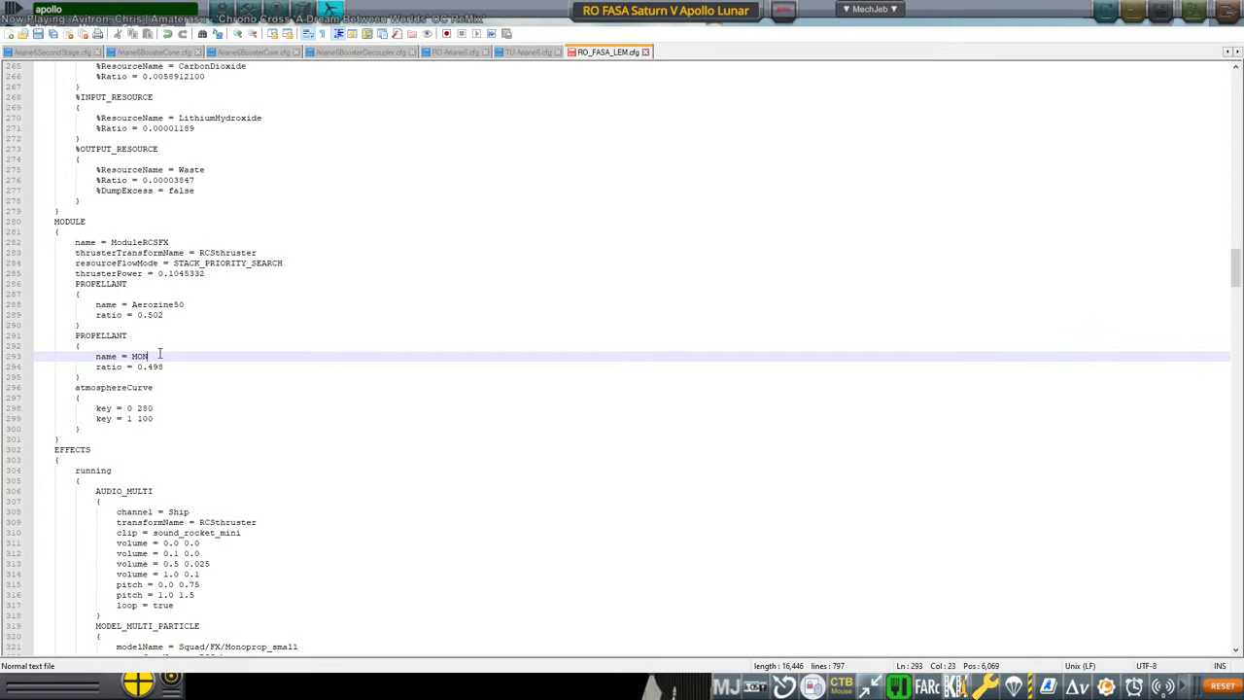